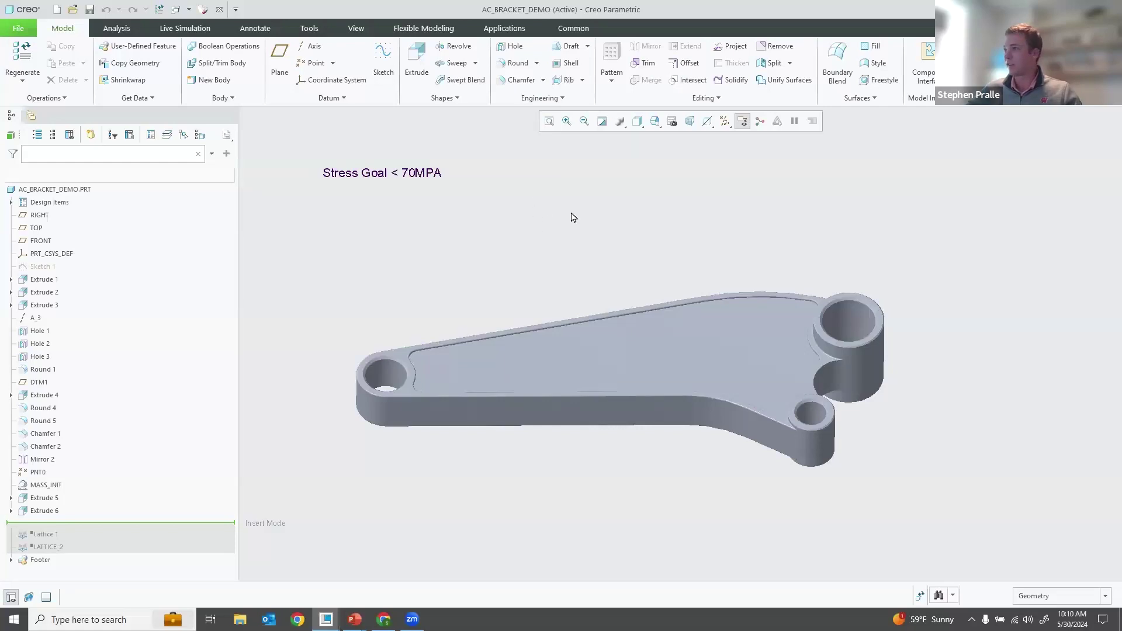
# Switch to Live Simulation and expand the constraints and loads of the Initial_Static study.
pyautogui.click(188, 30)
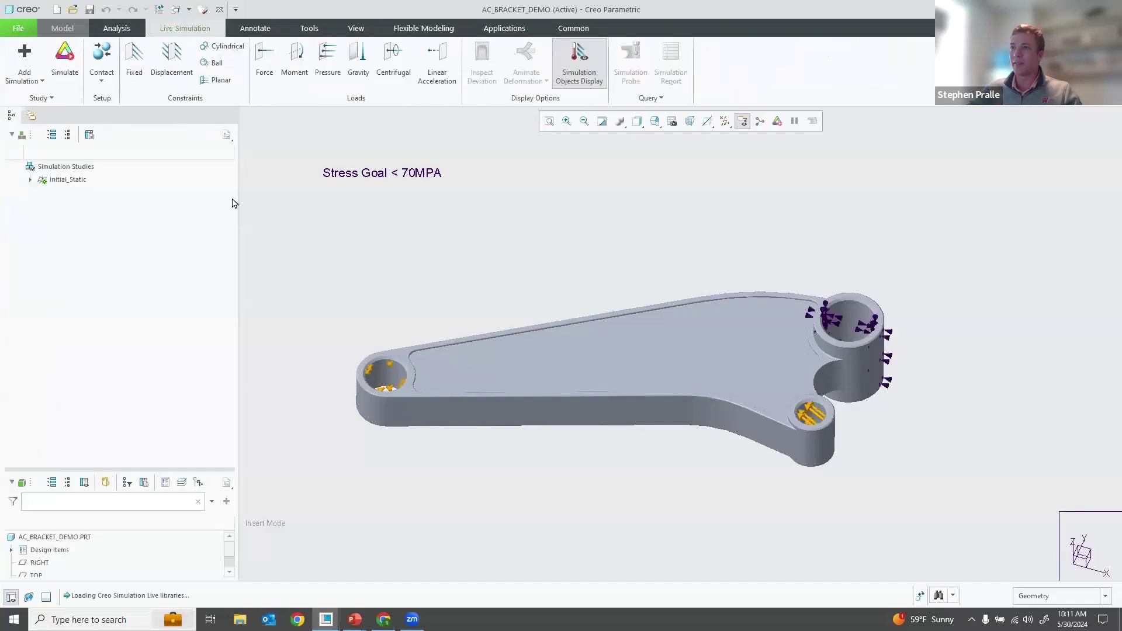
pyautogui.scroll(-2, 679, 293)
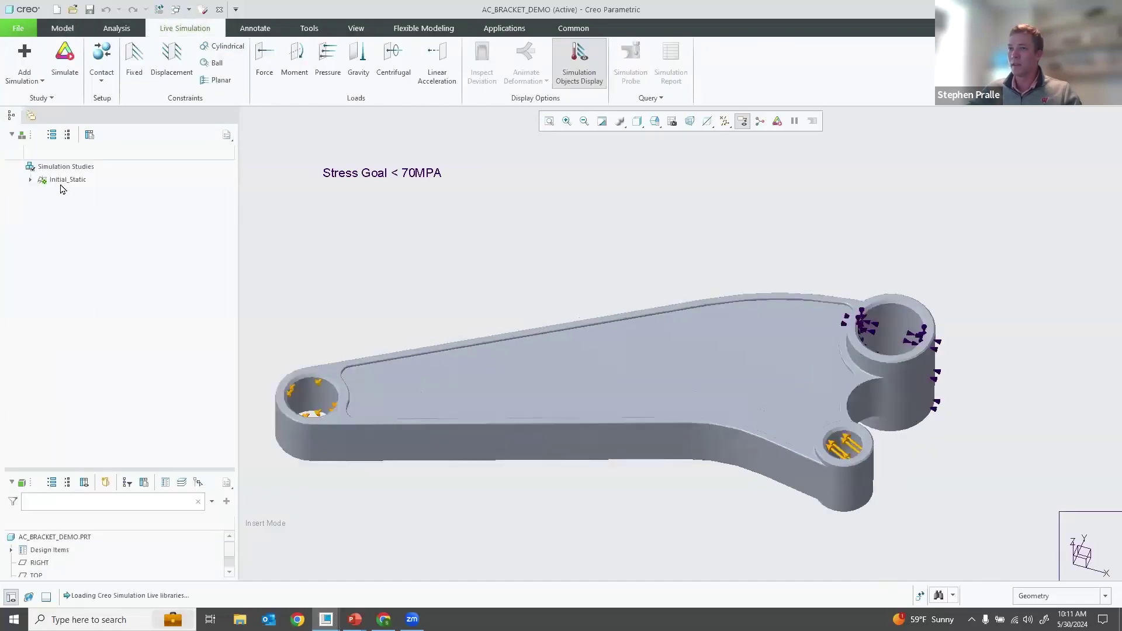
pyautogui.click(31, 181)
pyautogui.click(31, 181)
pyautogui.click(42, 193)
pyautogui.click(43, 218)
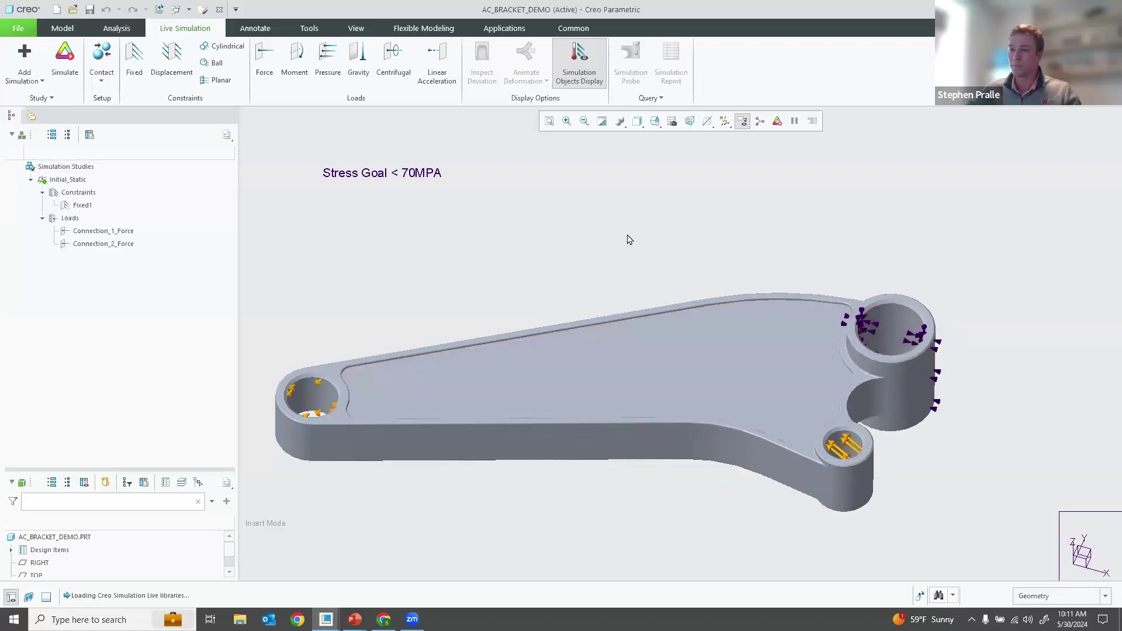
# Run the Initial_Static live simulation and examine the Von Mises stress distribution over the solid bracket.
pyautogui.moveTo(138, 468); pyautogui.dragTo(138, 344)
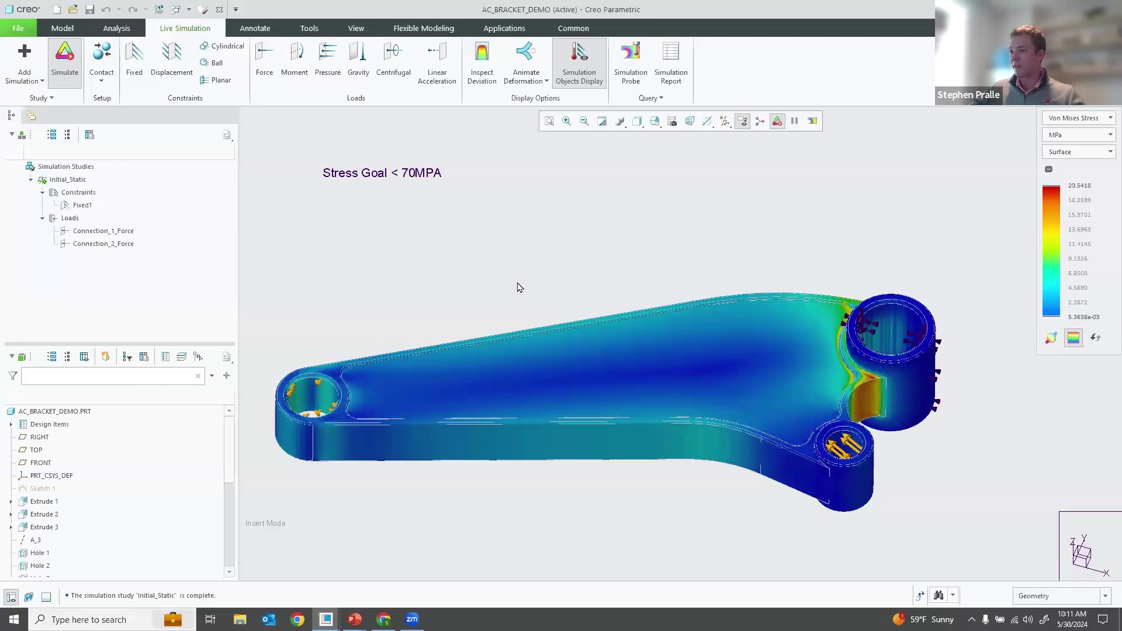
pyautogui.keyDown('shift'); pyautogui.moveTo(528, 370); pyautogui.dragTo(576, 324, button='middle'); pyautogui.keyUp('shift')
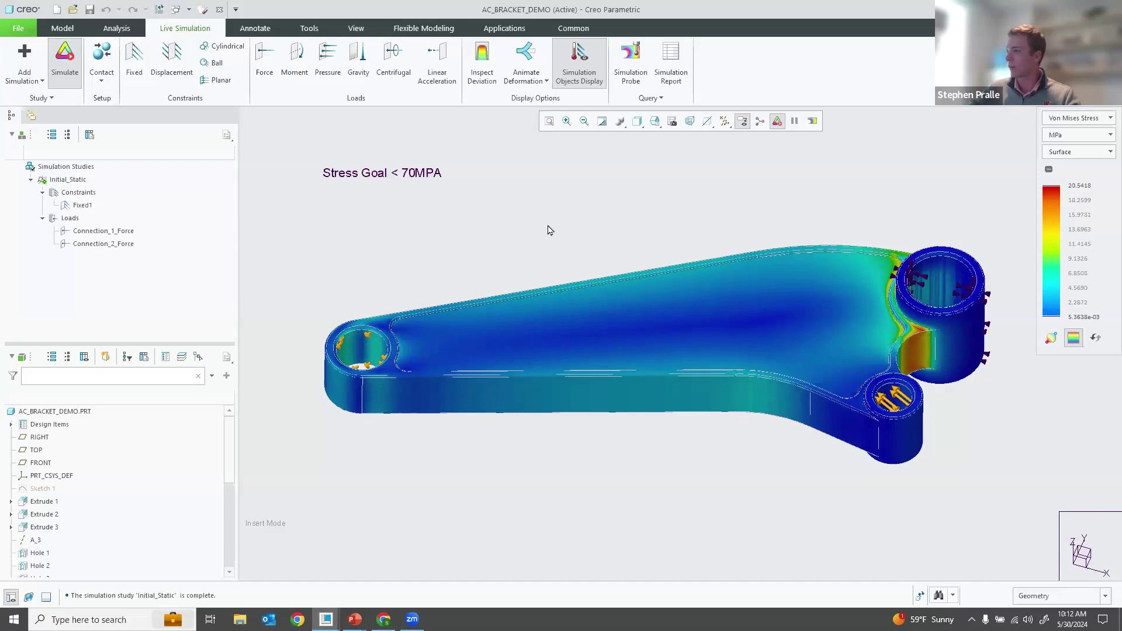
pyautogui.moveTo(621, 296)
pyautogui.mouseDown(button='middle')
pyautogui.moveTo(614, 315)
pyautogui.moveTo(614, 263)
pyautogui.moveTo(618, 281)
pyautogui.moveTo(713, 298)
pyautogui.mouseUp(button='middle')
pyautogui.moveTo(642, 308)
pyautogui.mouseDown(button='middle')
pyautogui.moveTo(633, 183)
pyautogui.moveTo(633, 273)
pyautogui.moveTo(651, 306)
pyautogui.moveTo(635, 298)
pyautogui.mouseUp(button='middle')
pyautogui.scroll(-2, 636, 298)
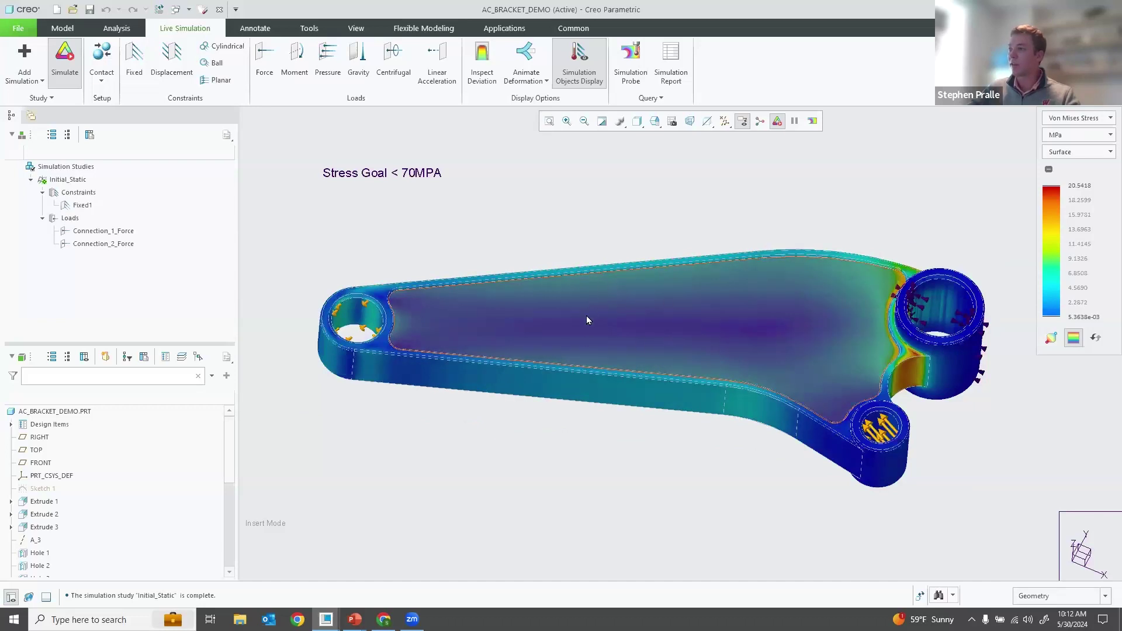
# Roll the model back to before Extrude 6 so the bracket's centre web is left out.
pyautogui.moveTo(215, 344); pyautogui.dragTo(214, 274)
pyautogui.scroll(-4, 116, 497)
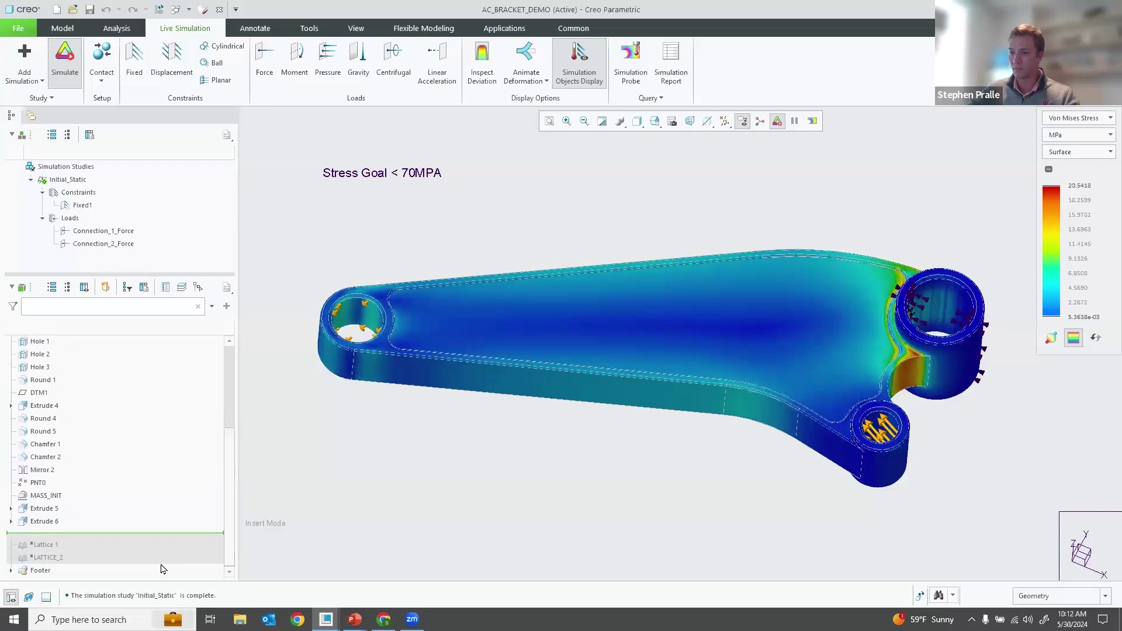
pyautogui.moveTo(71, 532); pyautogui.dragTo(71, 518)
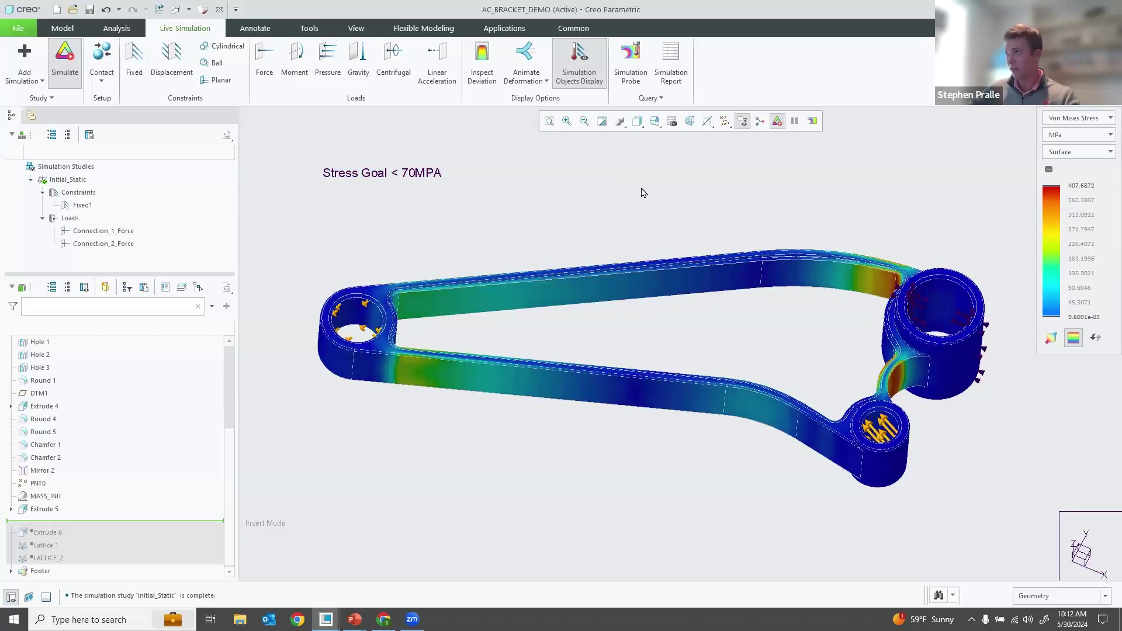
# Create and save a Maximum simulation probe on the whole AC_BRACKET_DEMO part and place its label inside the bracket's opening.
pyautogui.click(636, 70)
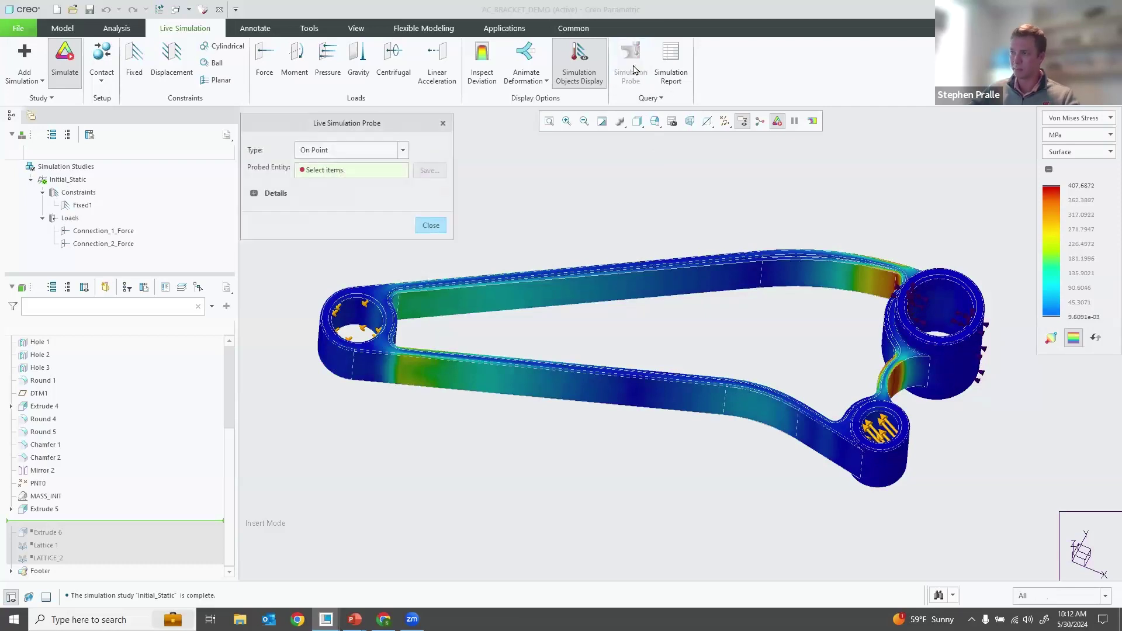
pyautogui.click(403, 151)
pyautogui.click(369, 179)
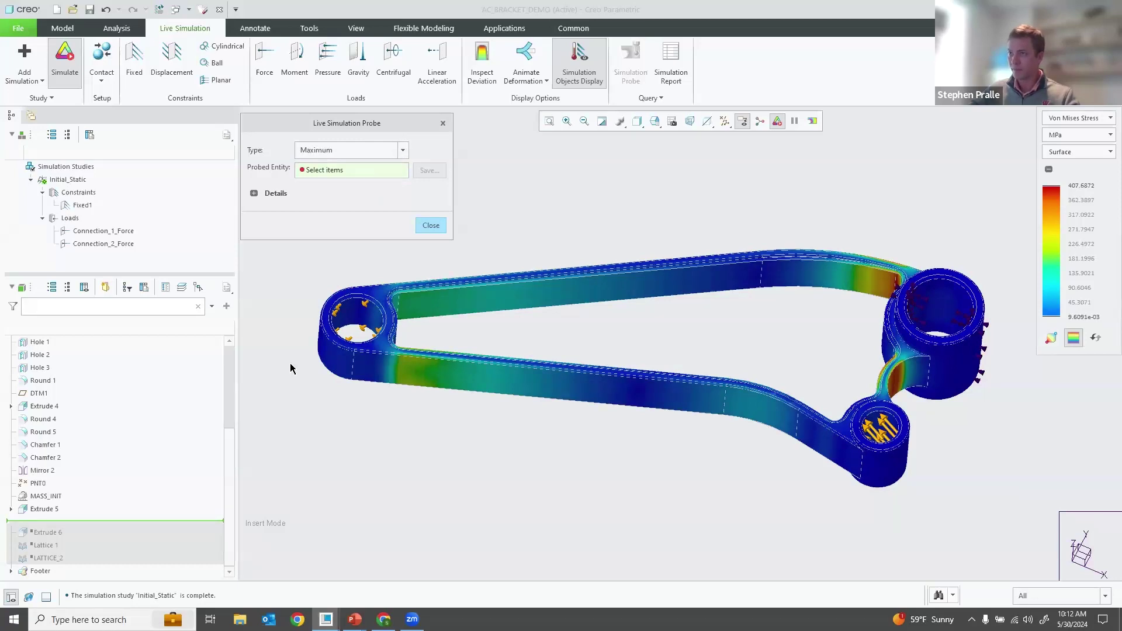
pyautogui.scroll(5, 231, 497)
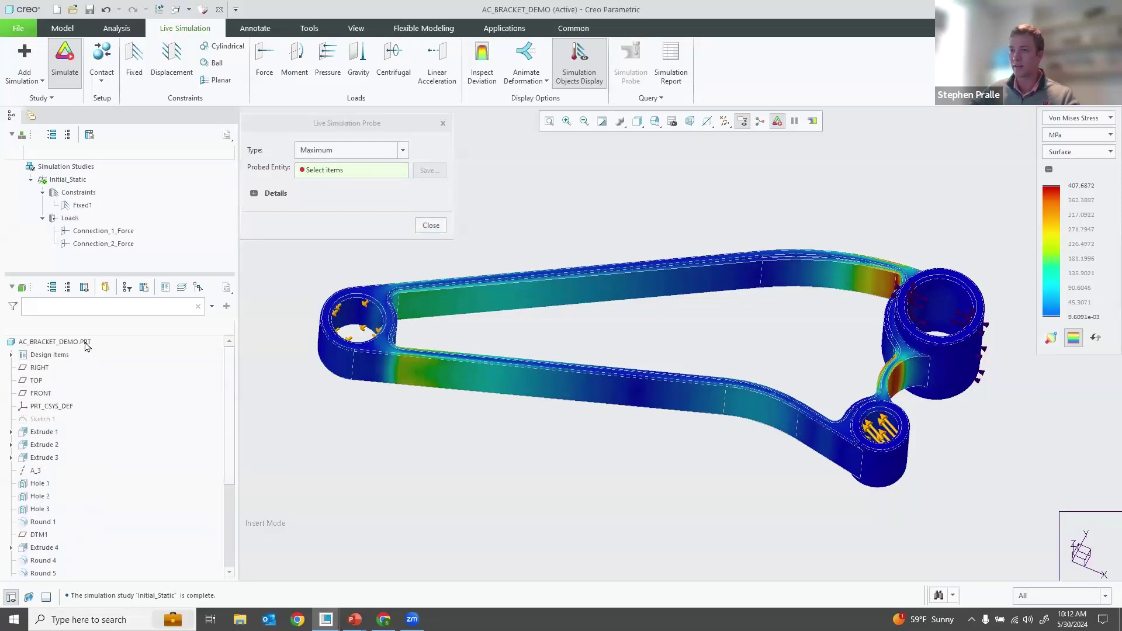
pyautogui.click(55, 342)
pyautogui.click(434, 173)
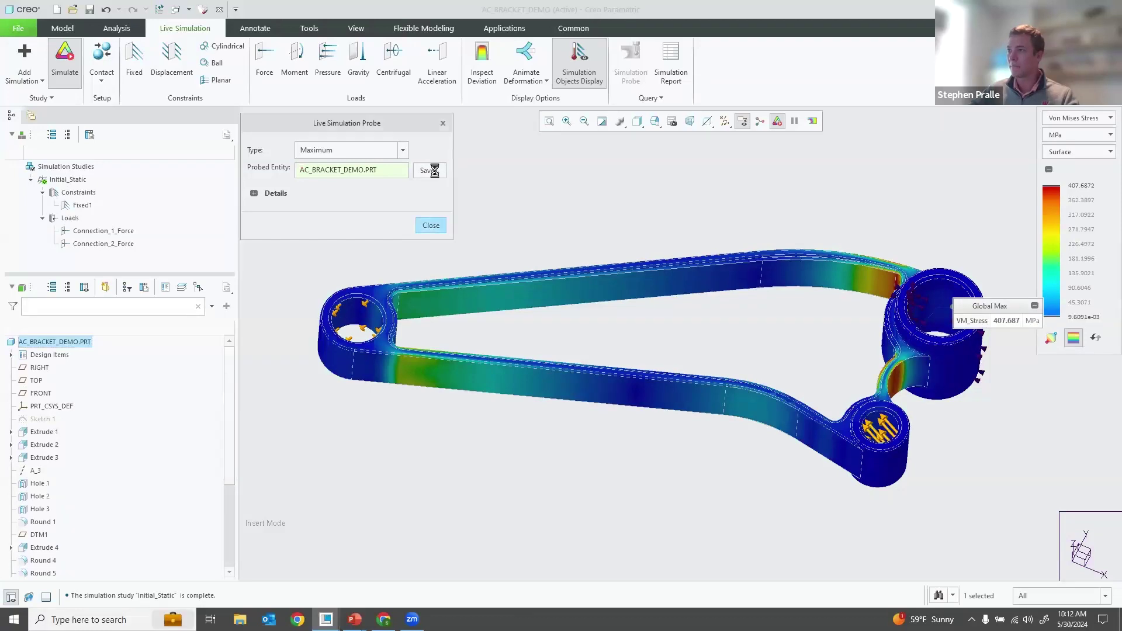
pyautogui.click(461, 236)
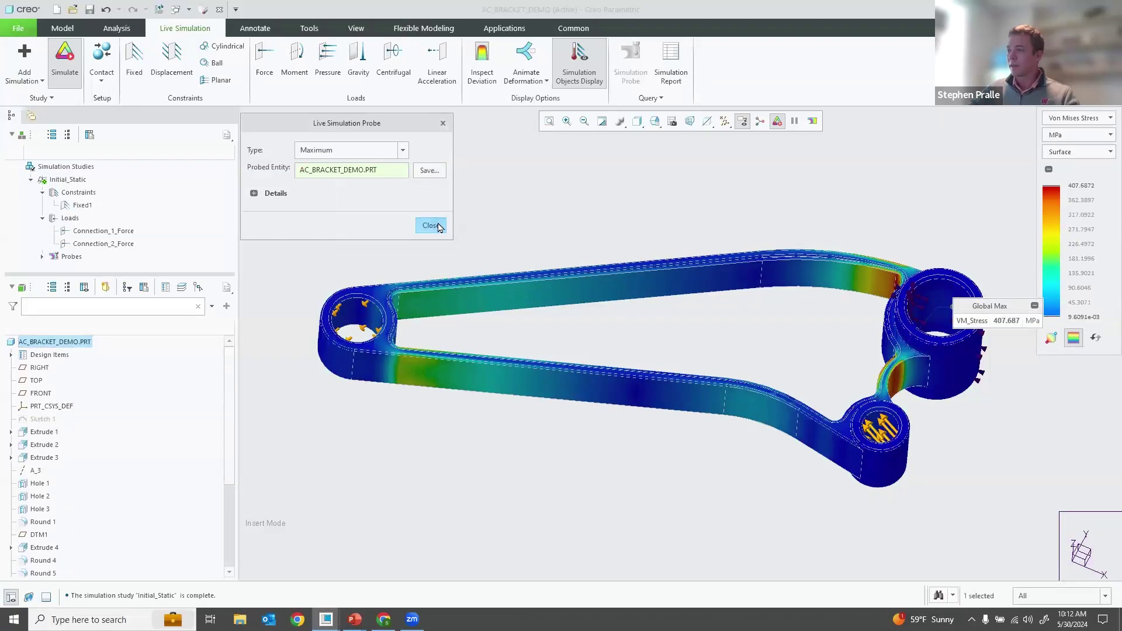
pyautogui.click(430, 226)
pyautogui.moveTo(987, 306); pyautogui.dragTo(771, 288)
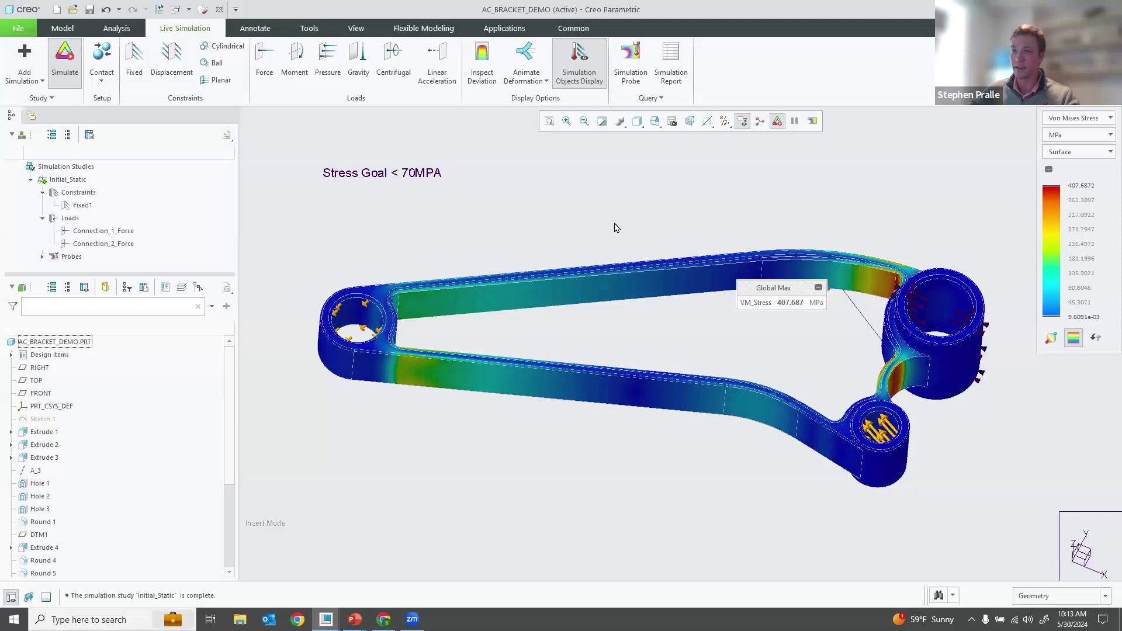
# Turn on Accumulate Data, display the Global Max probe as a graph, reposition it and collapse it.
pyautogui.click(648, 99)
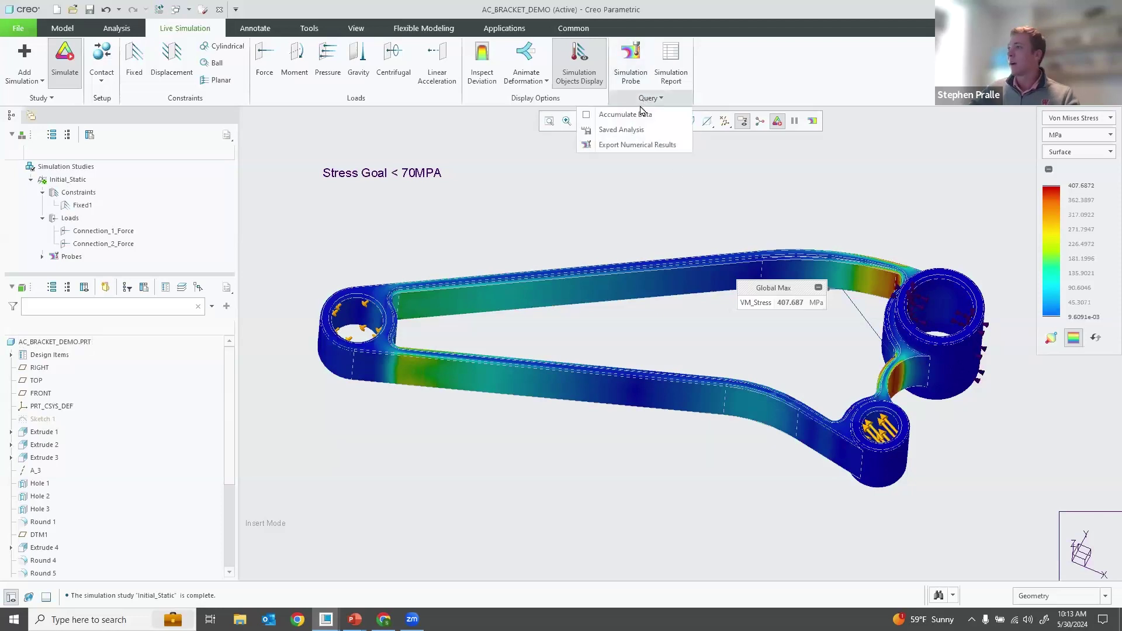
pyautogui.click(587, 118)
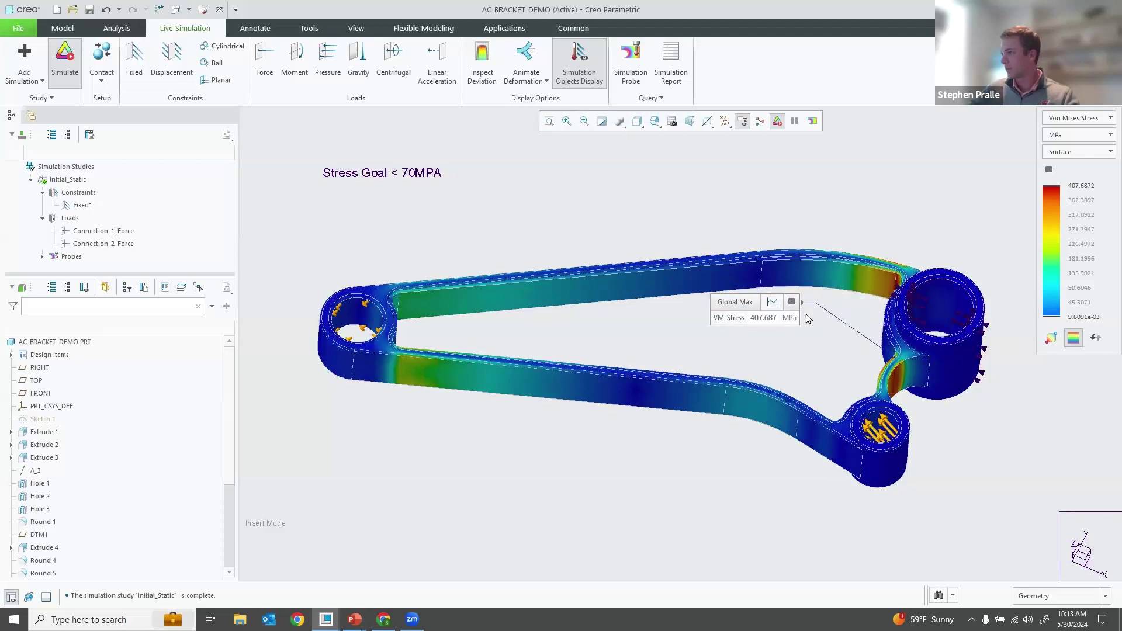
pyautogui.click(774, 303)
pyautogui.moveTo(695, 246); pyautogui.dragTo(657, 243)
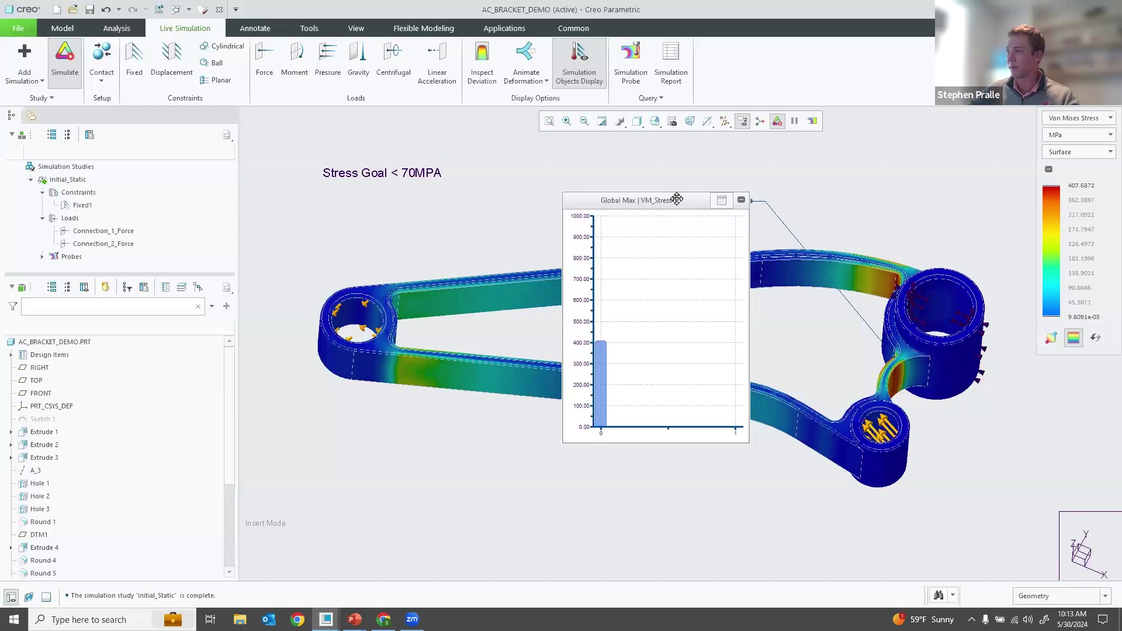
pyautogui.moveTo(670, 200); pyautogui.dragTo(686, 218)
pyautogui.click(760, 219)
pyautogui.scroll(-2, 665, 278)
pyautogui.scroll(2, 665, 278)
pyautogui.moveTo(661, 259); pyautogui.dragTo(729, 341, button='middle')
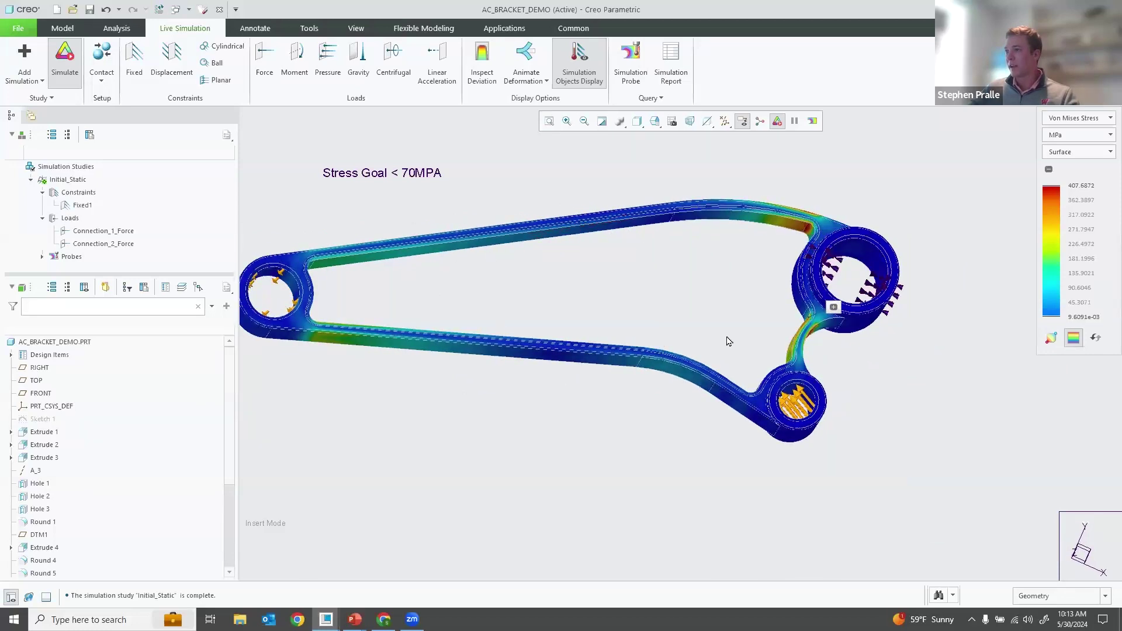
pyautogui.moveTo(670, 287); pyautogui.dragTo(697, 307, button='middle')
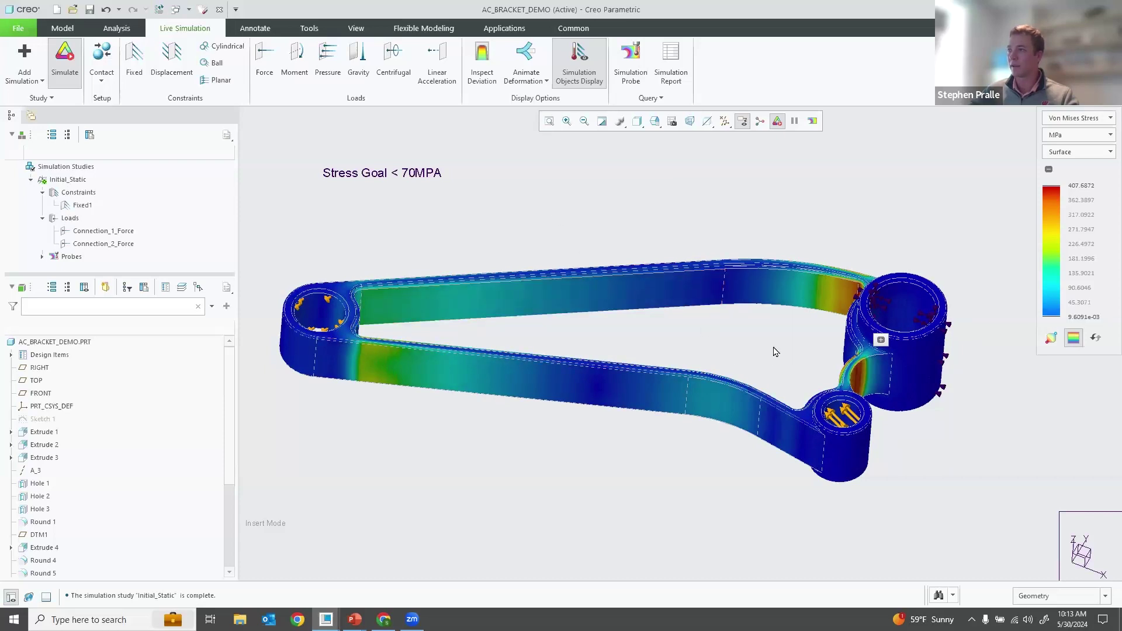
# Start a beam Lattice feature and pick the corner surface by the far boss and the adjoining upper inner wall as its region.
pyautogui.click(62, 28)
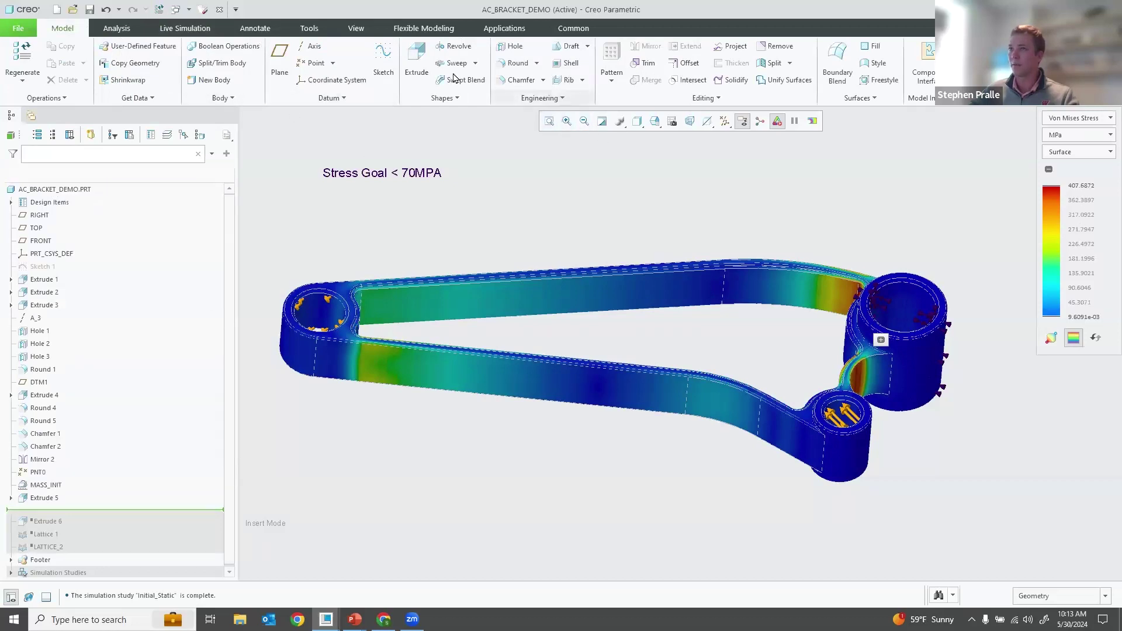
pyautogui.click(556, 99)
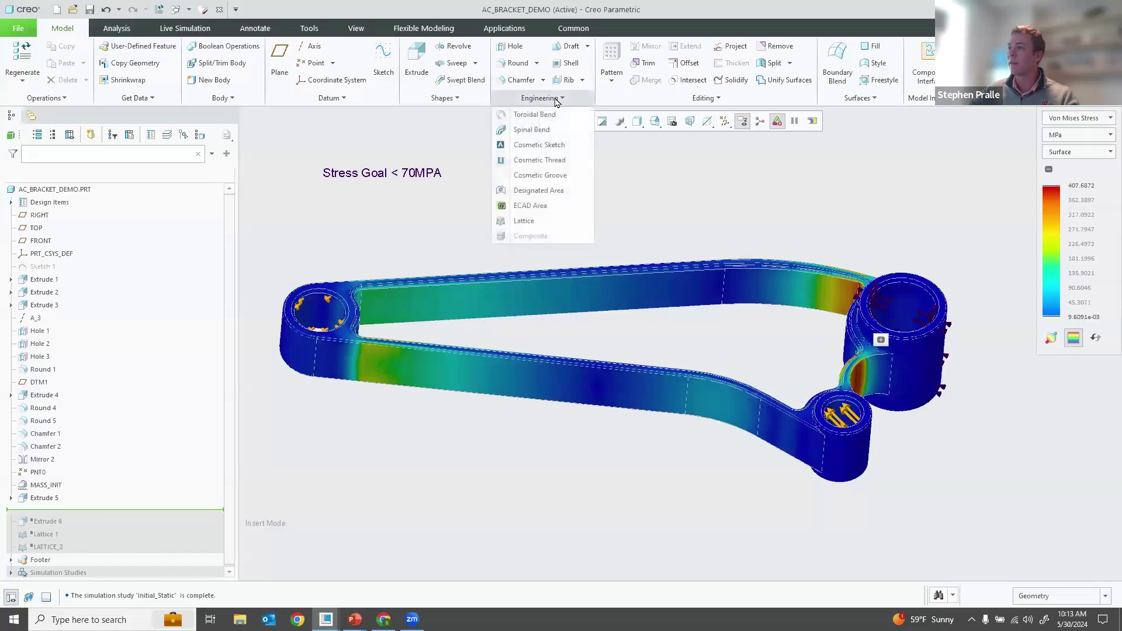
pyautogui.click(524, 221)
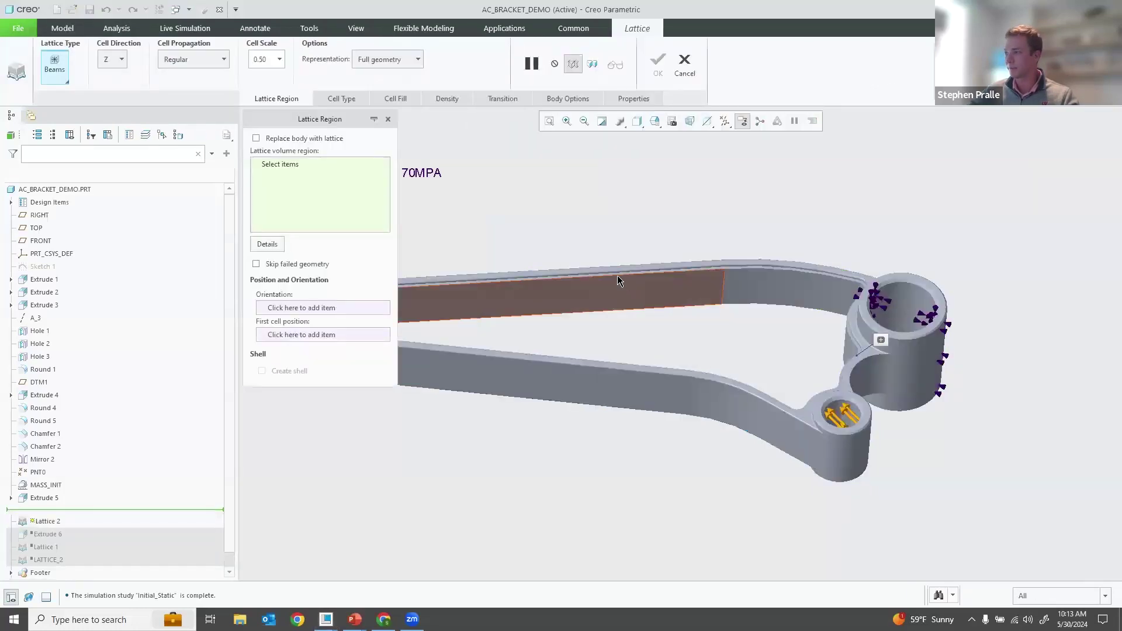
pyautogui.moveTo(756, 255); pyautogui.dragTo(621, 283, button='middle')
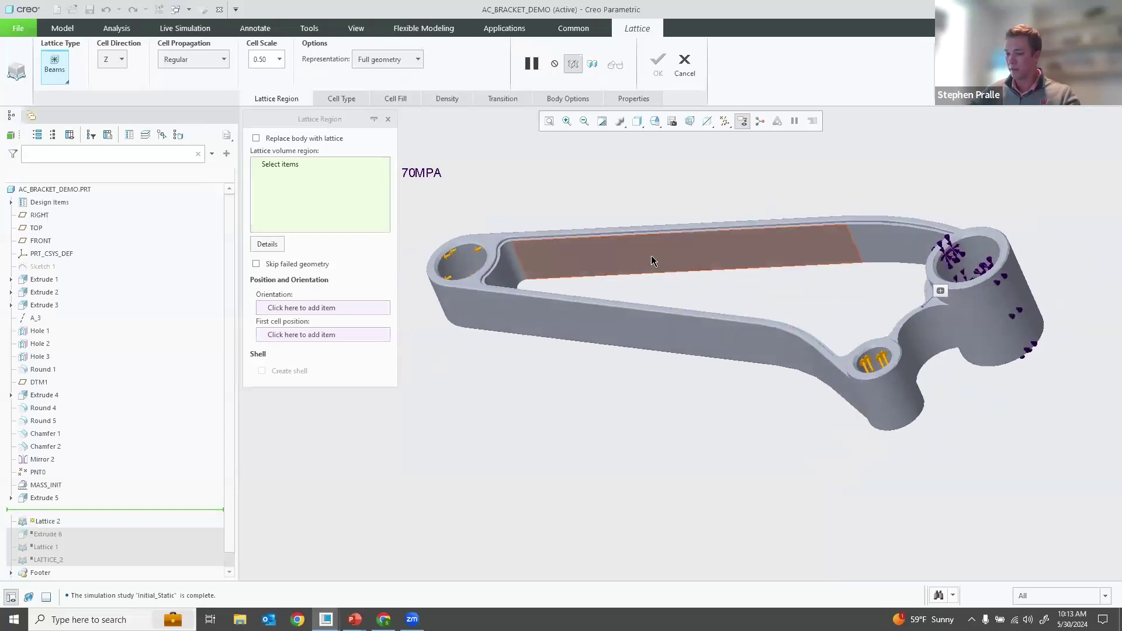
pyautogui.click(514, 275)
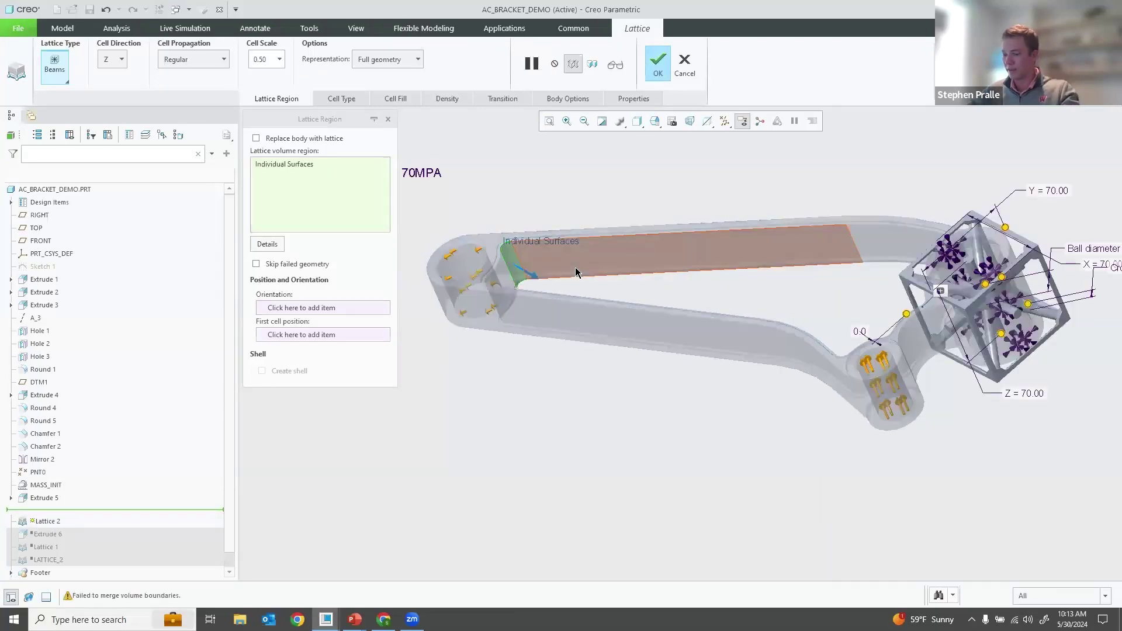
pyautogui.keyDown('ctrl'); pyautogui.click(568, 264); pyautogui.keyUp('ctrl')
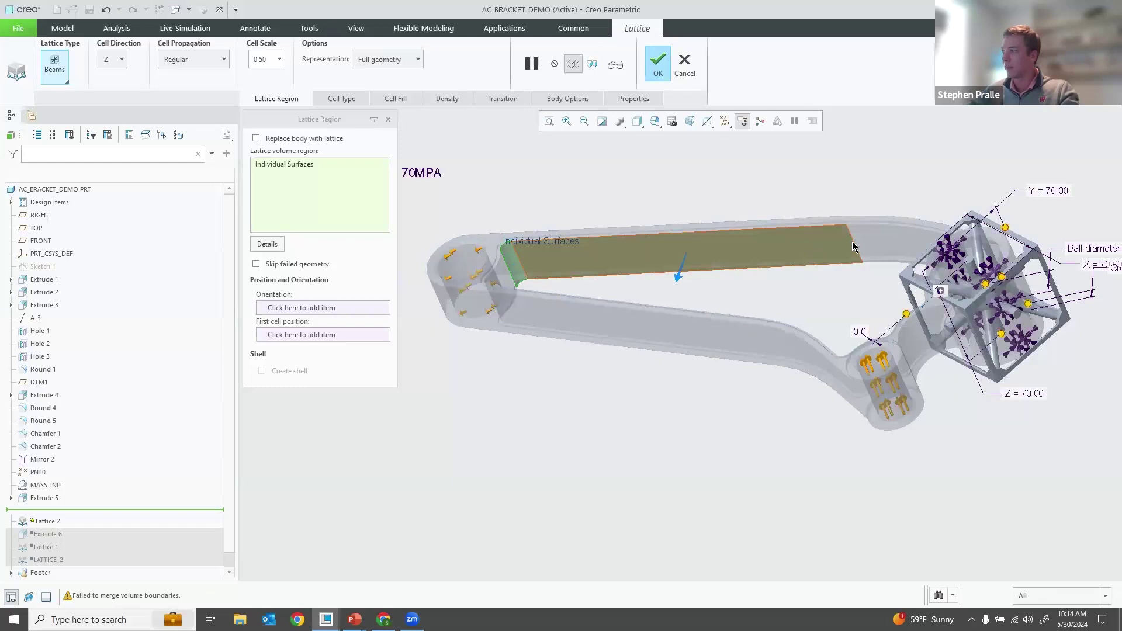
# Add the remaining inner wall surfaces around the bracket's opening to the lattice volume region.
pyautogui.moveTo(854, 247); pyautogui.dragTo(1014, 295, button='middle')
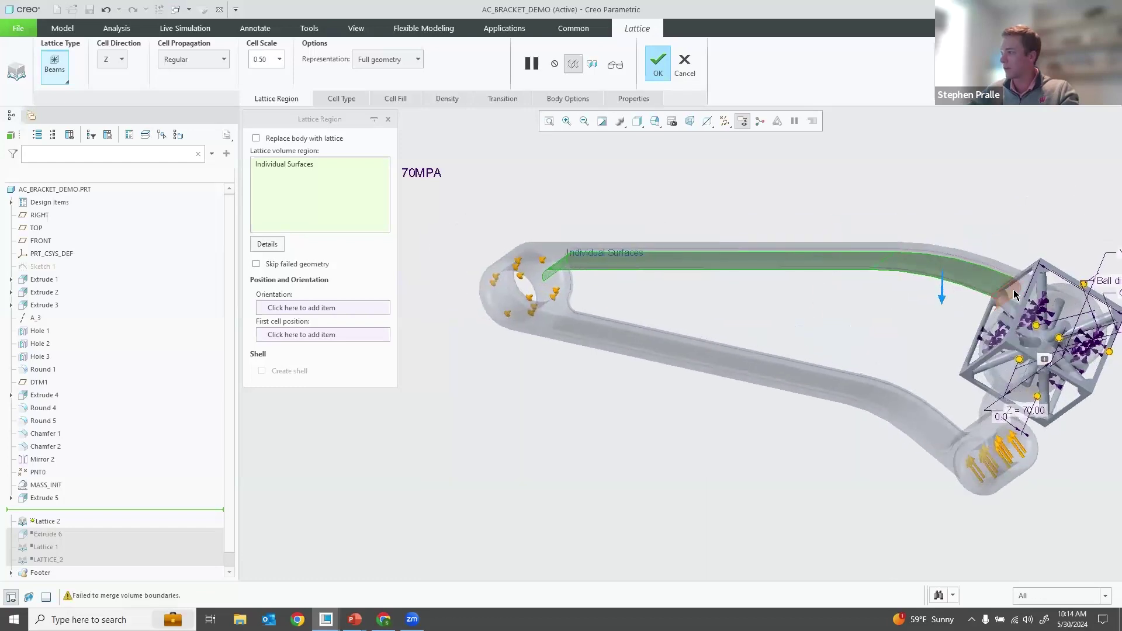
pyautogui.keyDown('ctrl'); pyautogui.click(1011, 298); pyautogui.keyUp('ctrl')
pyautogui.keyDown('ctrl'); pyautogui.click(998, 401); pyautogui.keyUp('ctrl')
pyautogui.moveTo(998, 401); pyautogui.dragTo(950, 509, button='middle')
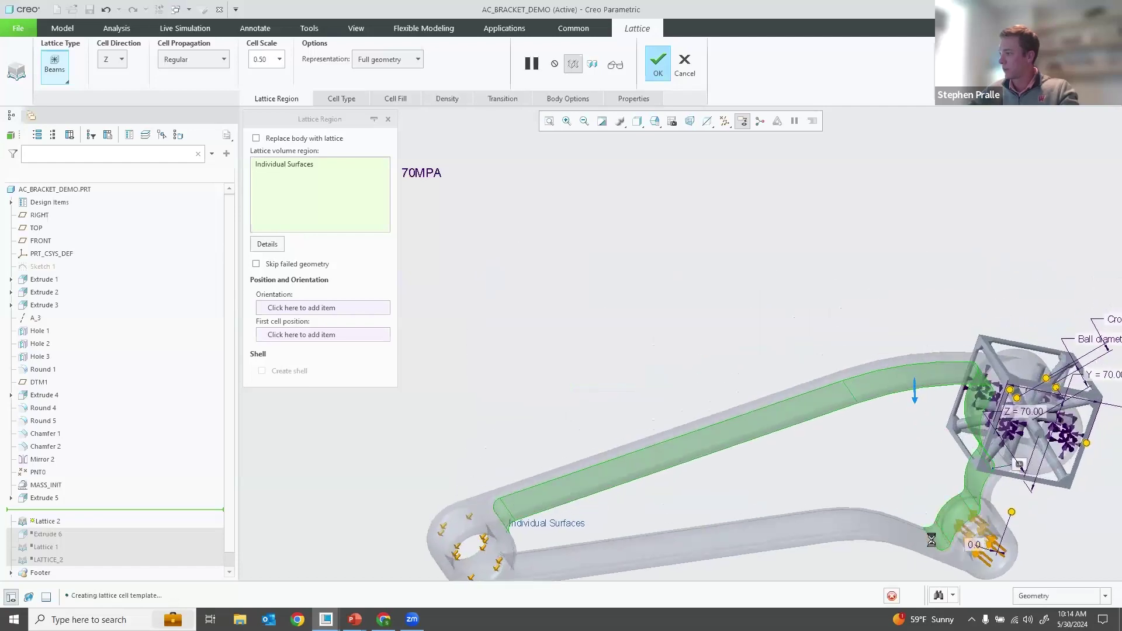
pyautogui.keyDown('ctrl'); pyautogui.click(631, 547); pyautogui.keyUp('ctrl')
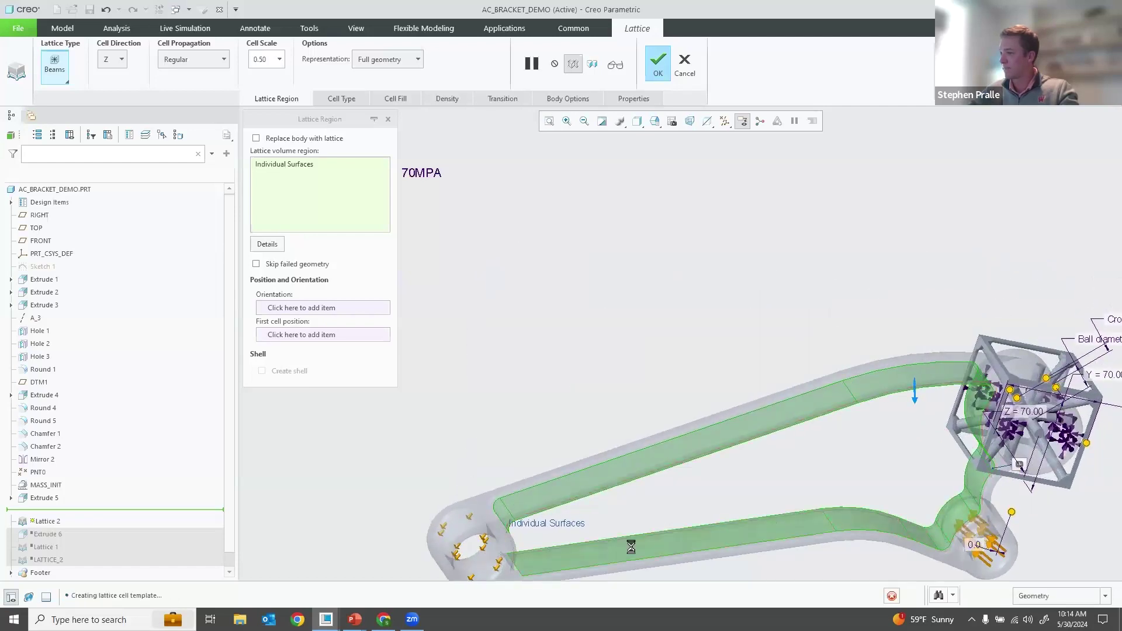
pyautogui.moveTo(631, 548); pyautogui.dragTo(398, 457, button='middle')
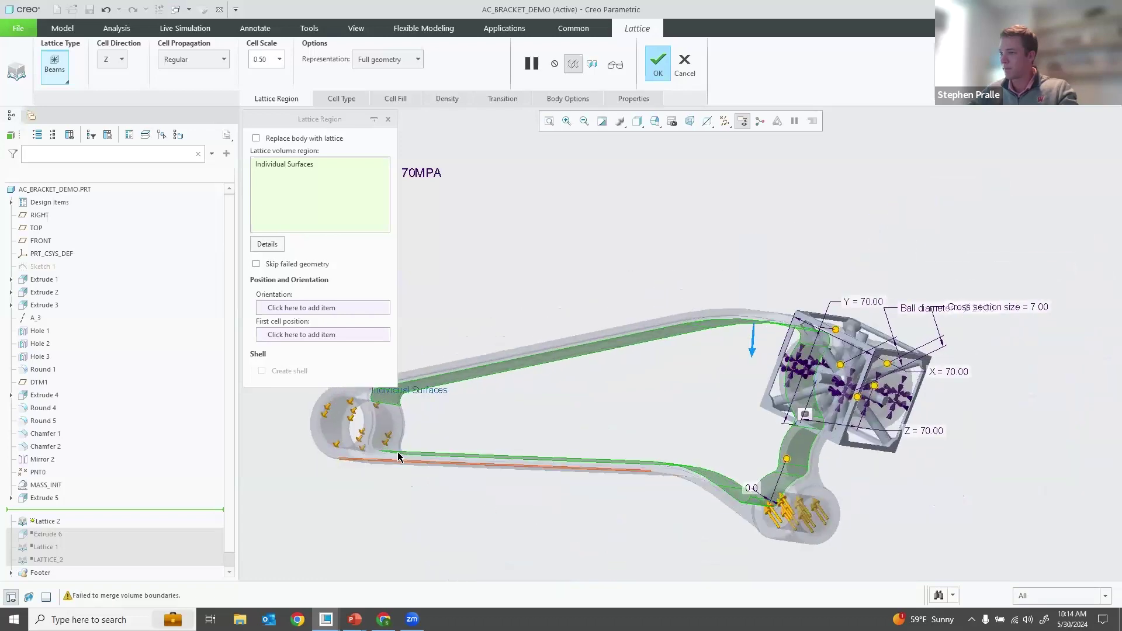
pyautogui.keyDown('ctrl'); pyautogui.click(389, 425); pyautogui.keyUp('ctrl')
pyautogui.keyDown('ctrl'); pyautogui.click(463, 372); pyautogui.keyUp('ctrl')
pyautogui.scroll(-5, 527, 331)
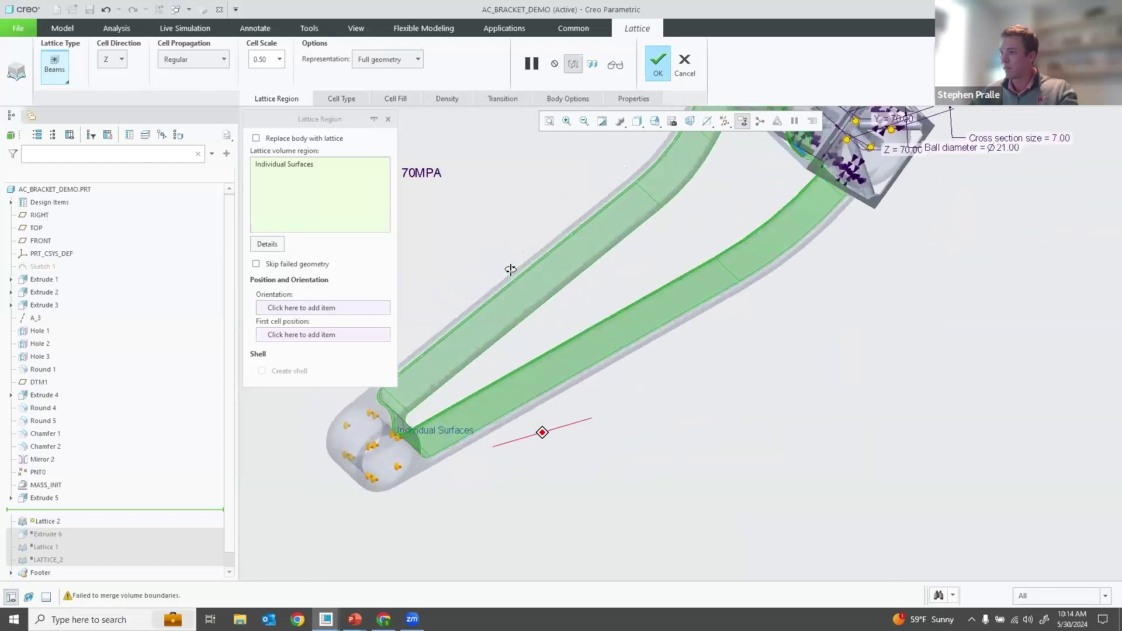
# Set the lattice cell size to 35 in Y, X and Z.
pyautogui.moveTo(596, 314); pyautogui.dragTo(707, 275, button='middle')
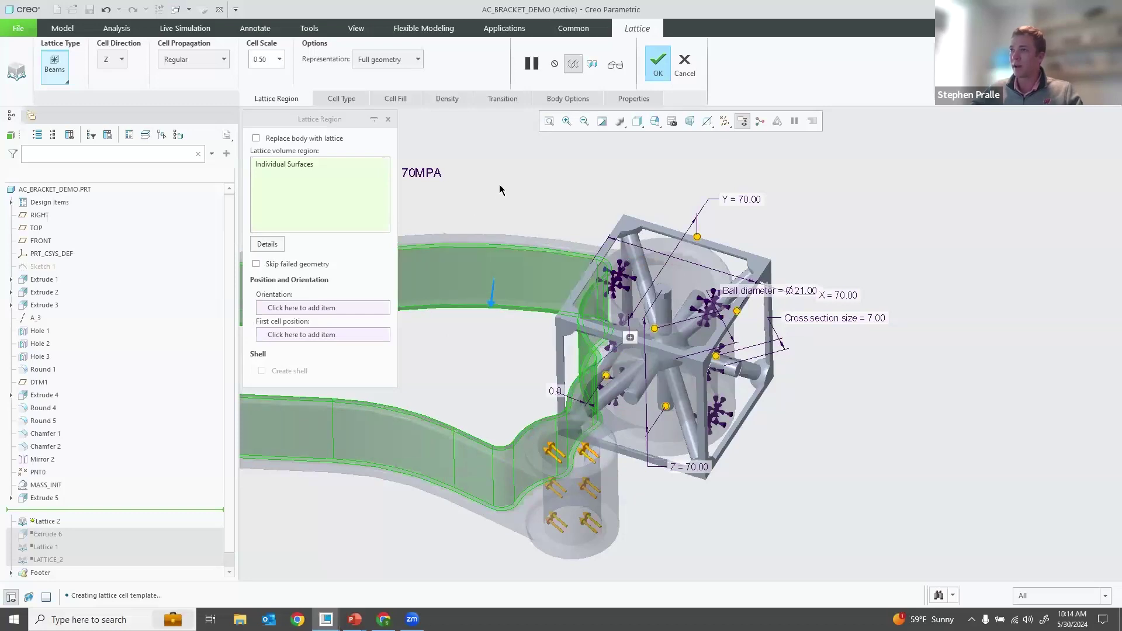
pyautogui.doubleClick(754, 202)
pyautogui.click(752, 194)
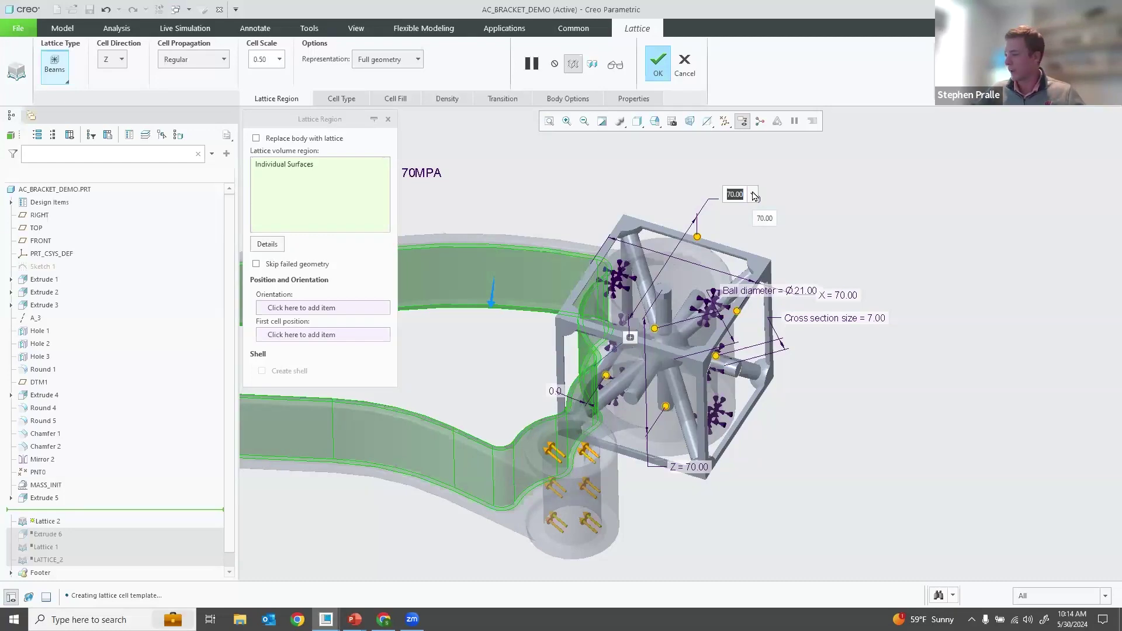
pyautogui.write('35')
pyautogui.press('Return')
pyautogui.doubleClick(850, 299)
pyautogui.write('35')
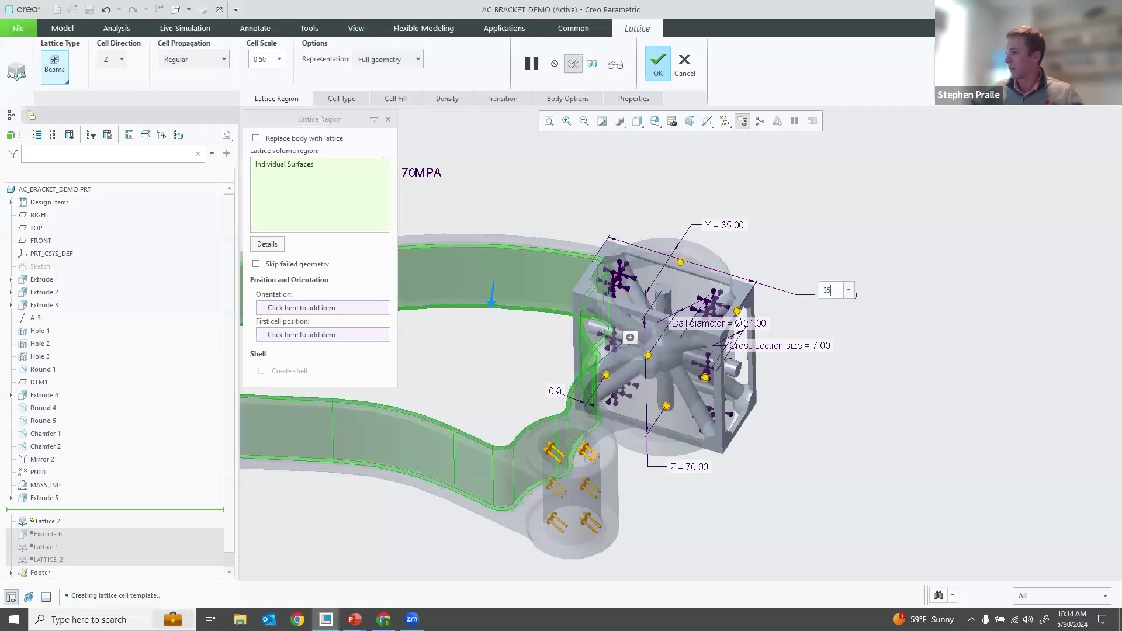
pyautogui.press('Return')
pyautogui.doubleClick(699, 468)
pyautogui.write('35')
pyautogui.press('Return')
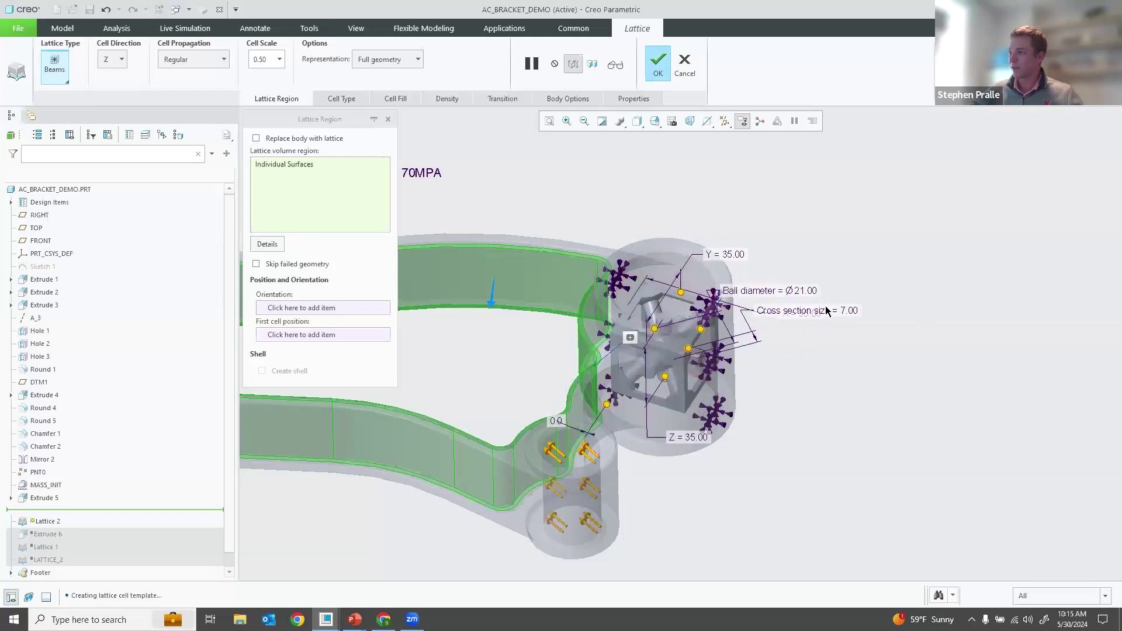
pyautogui.scroll(2, 825, 306)
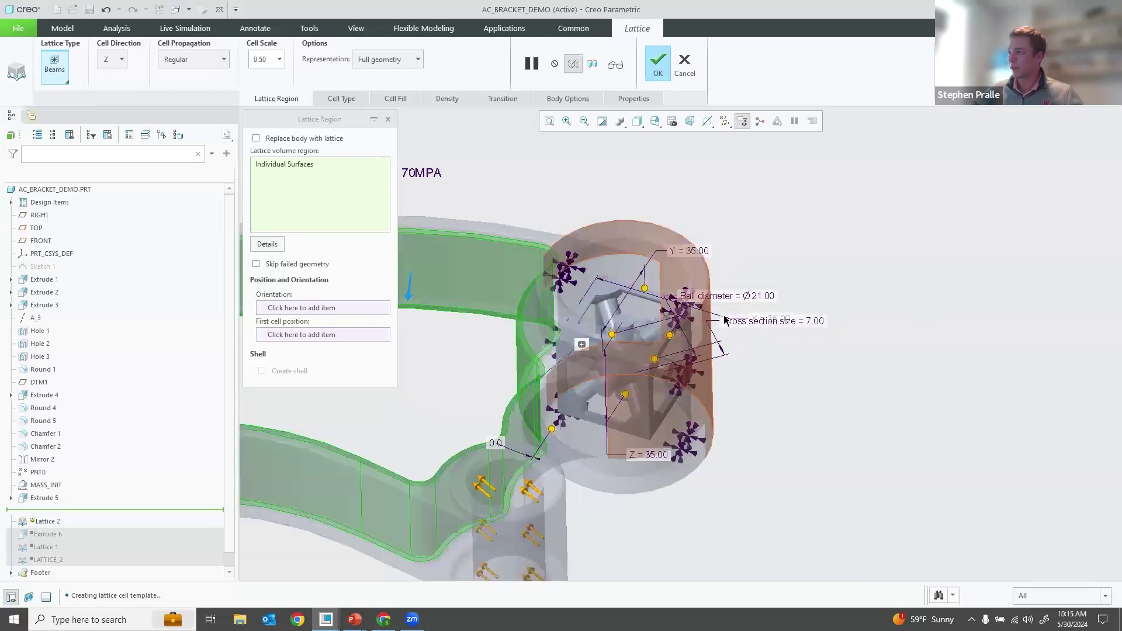
# Set the lattice's ball diameter to 15 and its beam cross section size to 5.
pyautogui.doubleClick(762, 297)
pyautogui.write('15')
pyautogui.press('Return')
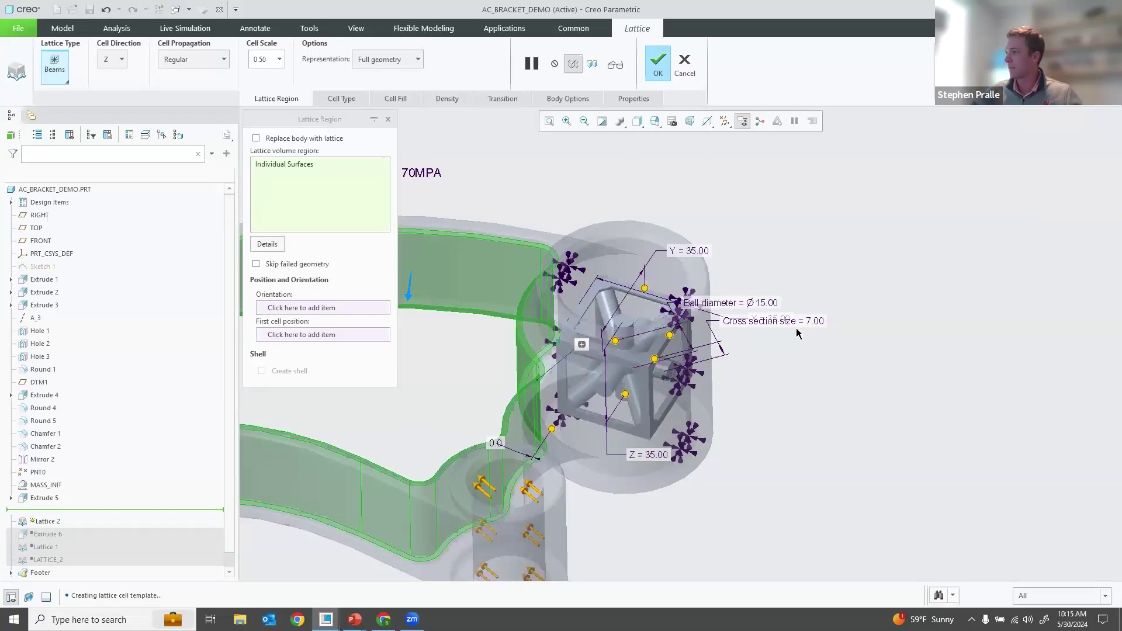
pyautogui.doubleClick(817, 323)
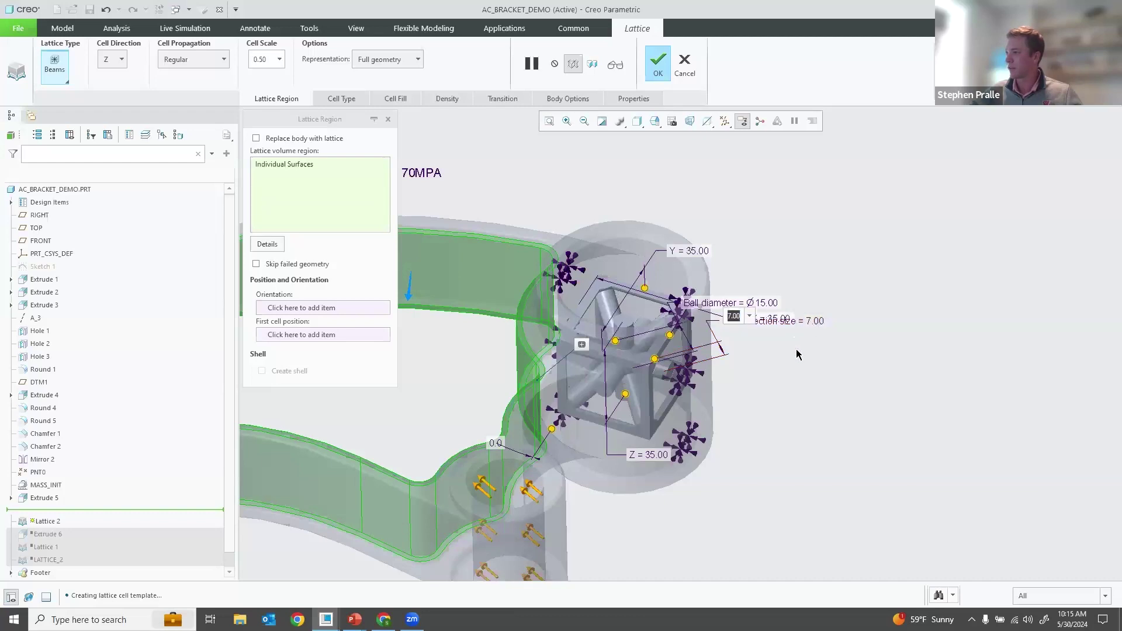
pyautogui.write('5')
pyautogui.press('Return')
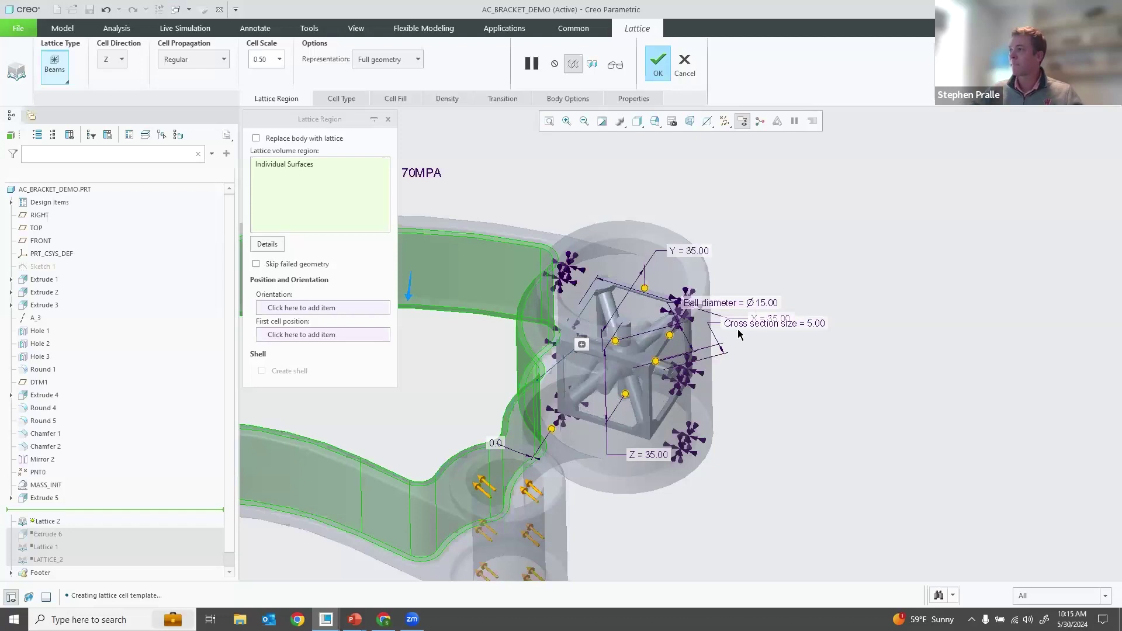
# Preview the beam lattice inside the bracket, inspect it from different angles and leave the preview.
pyautogui.scroll(-2, 738, 335)
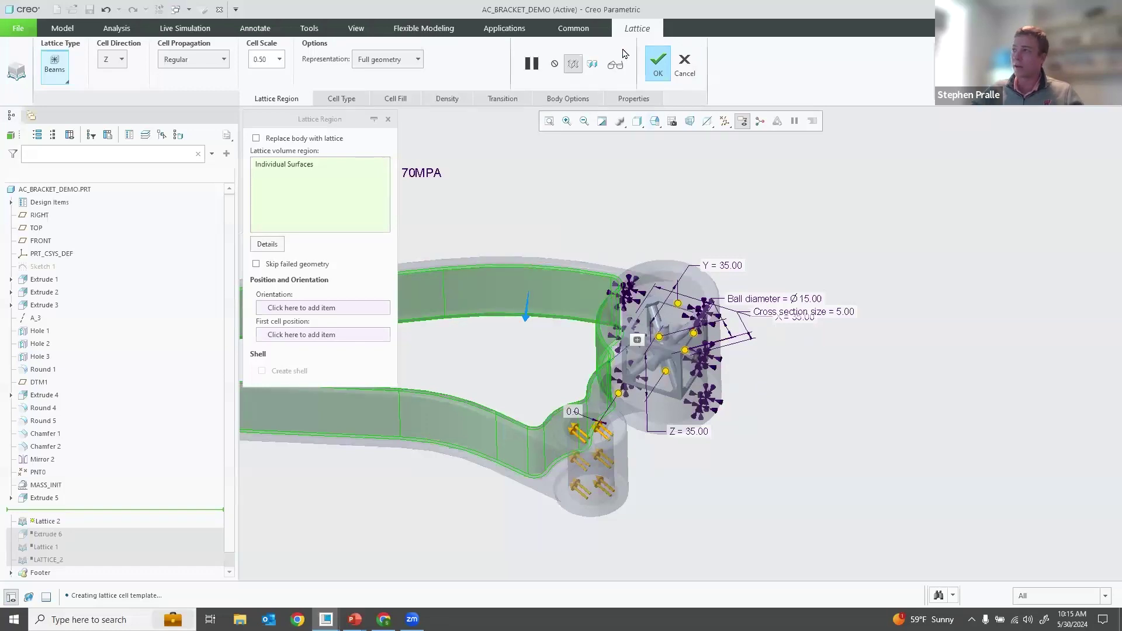
pyautogui.click(615, 66)
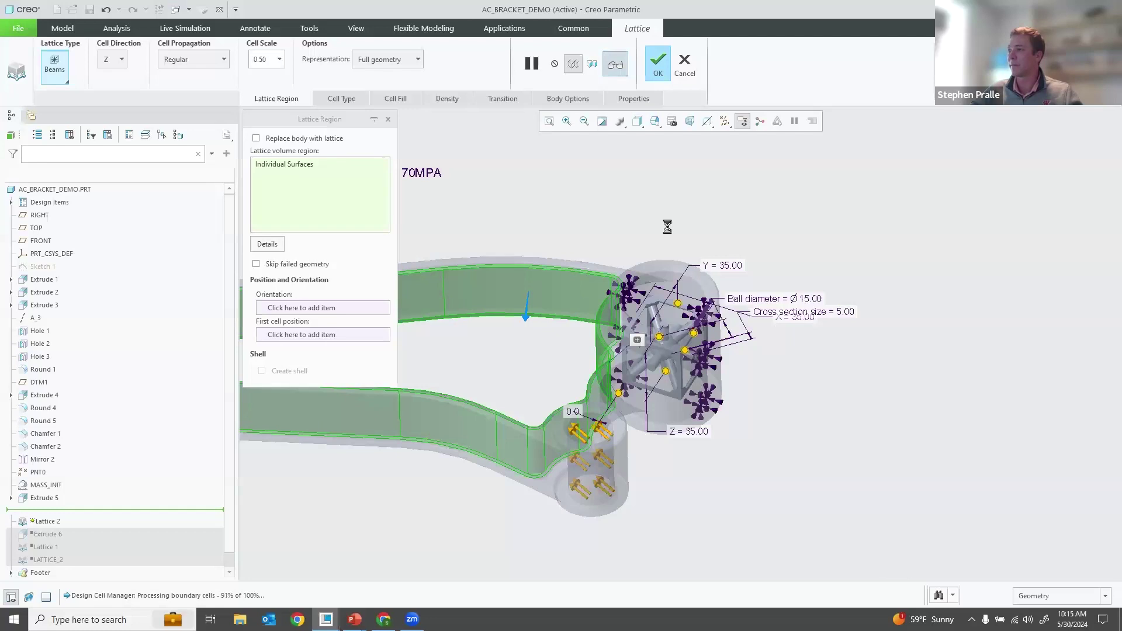
pyautogui.moveTo(555, 222); pyautogui.dragTo(636, 294, button='middle')
pyautogui.moveTo(548, 320); pyautogui.dragTo(600, 237, button='middle')
pyautogui.click(530, 63)
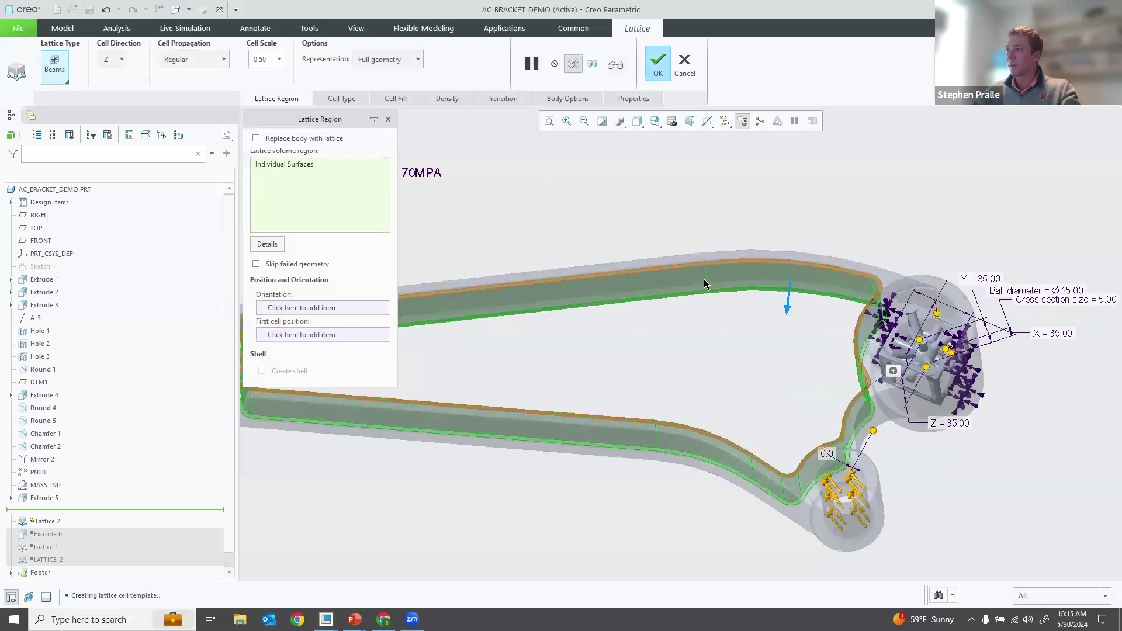
pyautogui.moveTo(705, 284); pyautogui.dragTo(238, 137, button='middle')
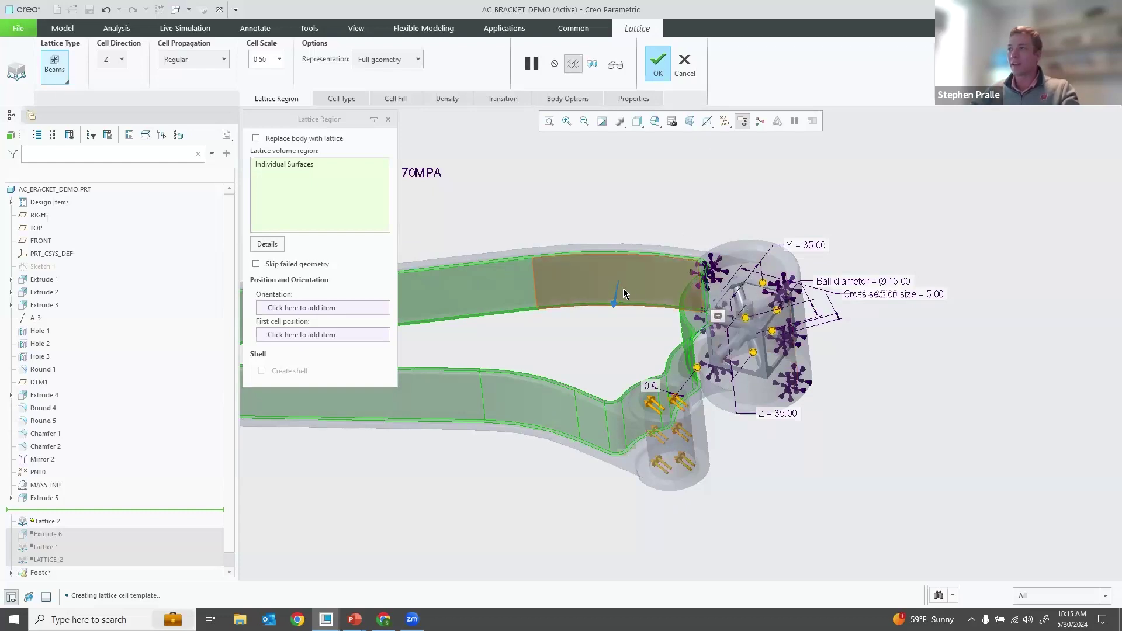
# Try the triangular, hexagonal and octagonal cell shapes for the beam lattice, then return to the cube cell.
pyautogui.click(59, 68)
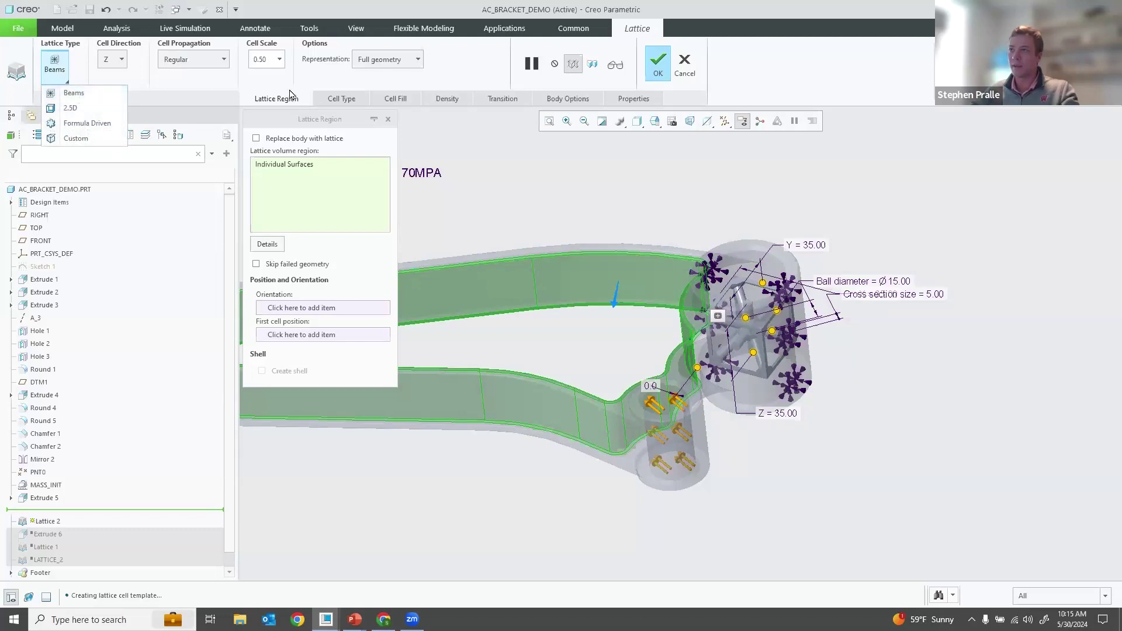
pyautogui.click(338, 98)
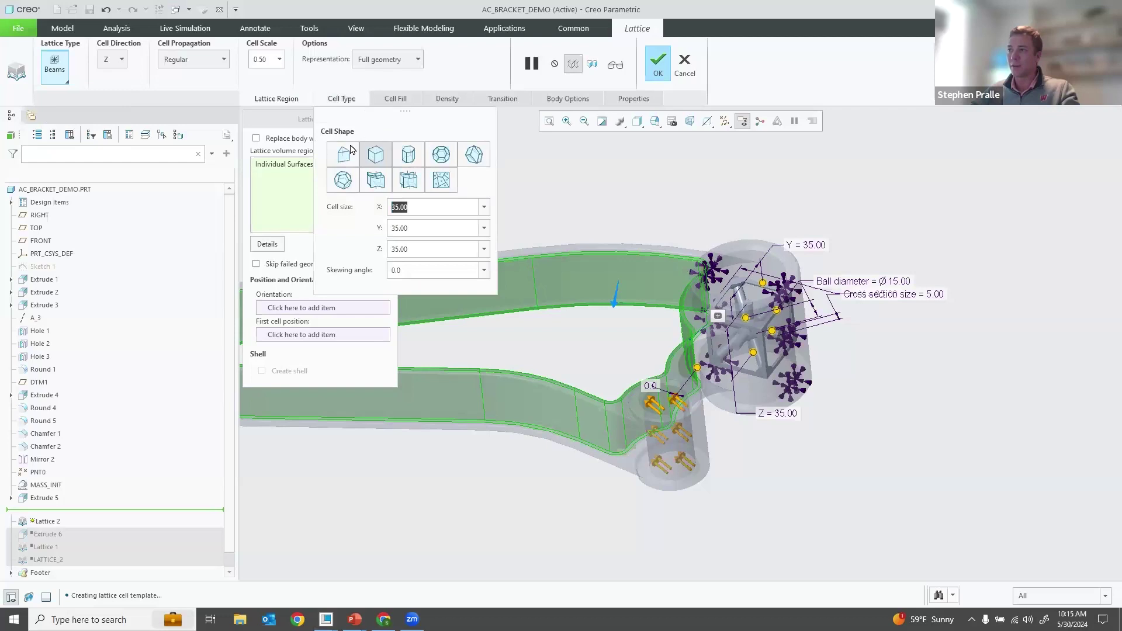
pyautogui.click(352, 154)
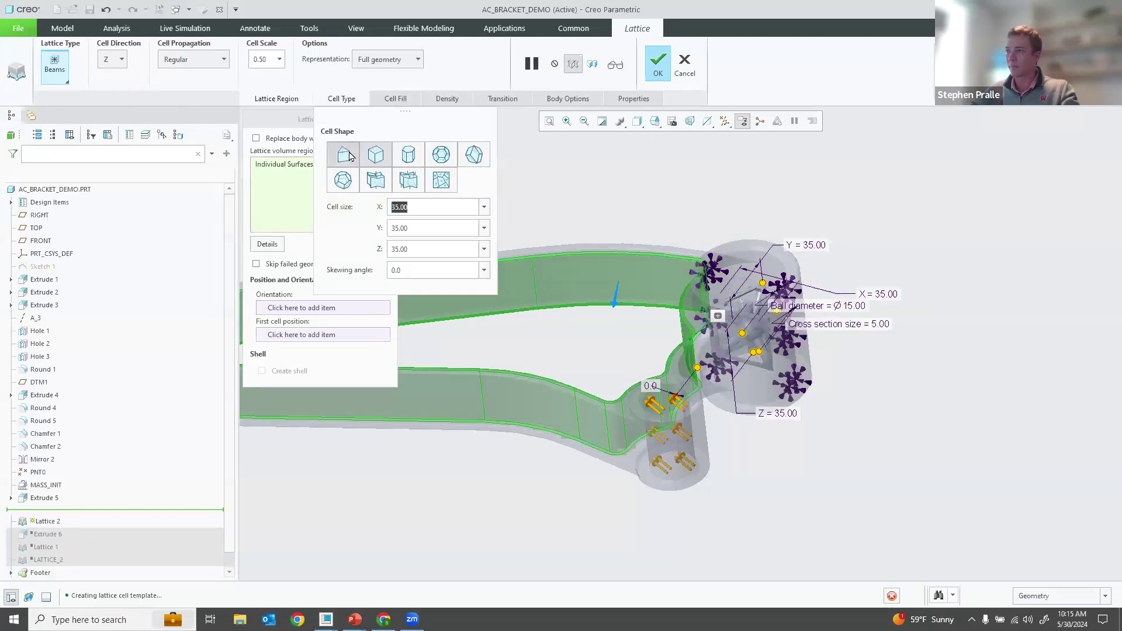
pyautogui.scroll(5, 667, 272)
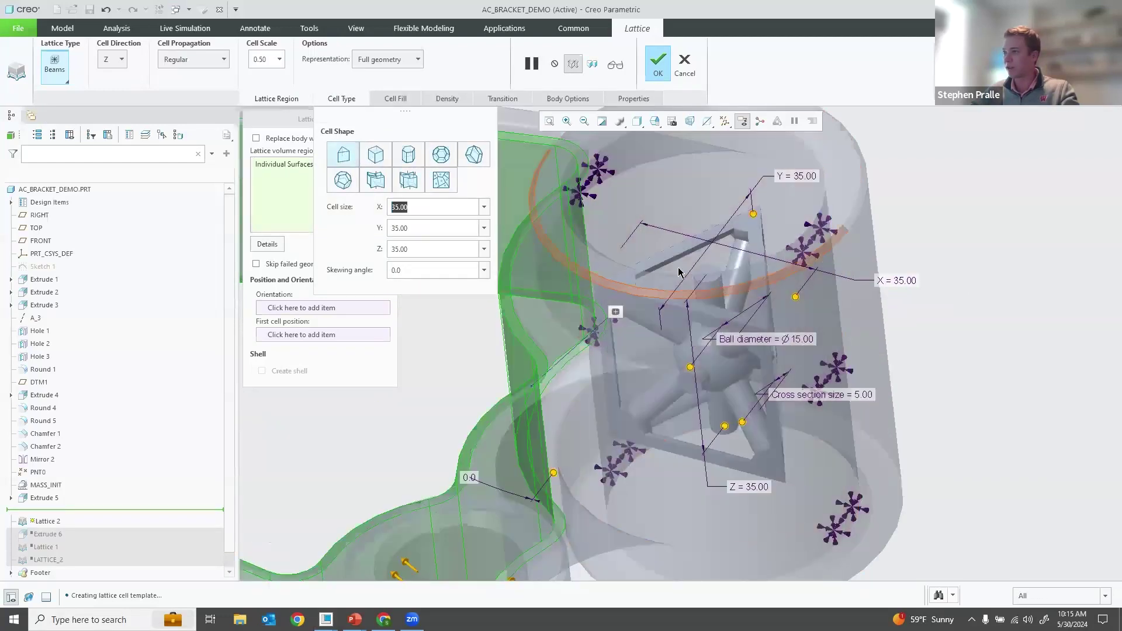
pyautogui.click(372, 153)
pyautogui.click(411, 159)
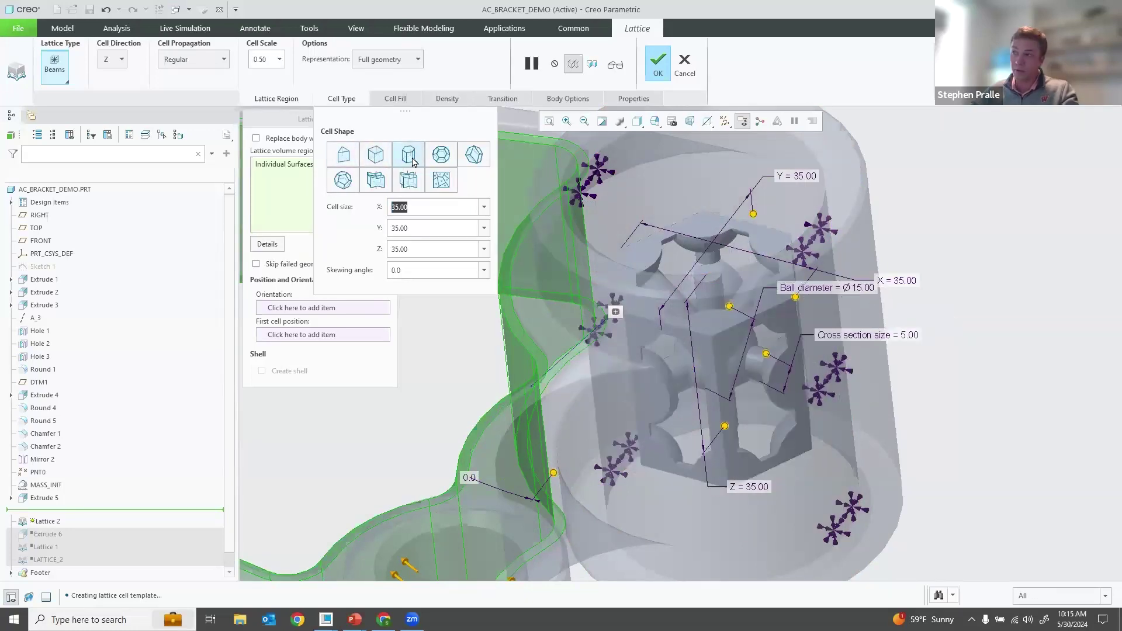
pyautogui.click(432, 159)
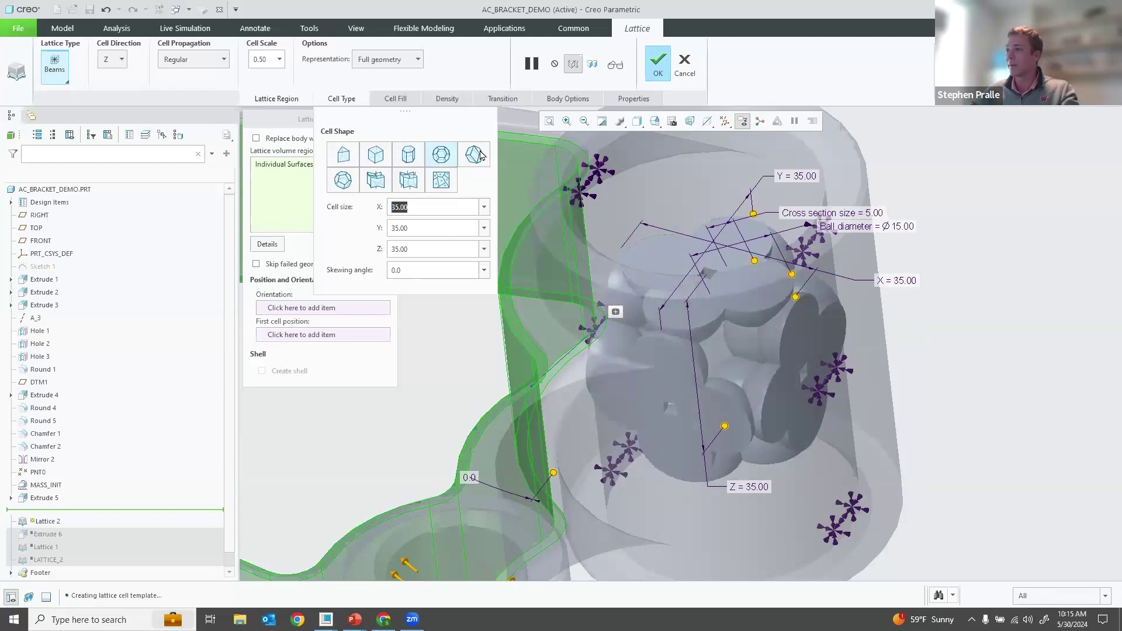
pyautogui.click(393, 98)
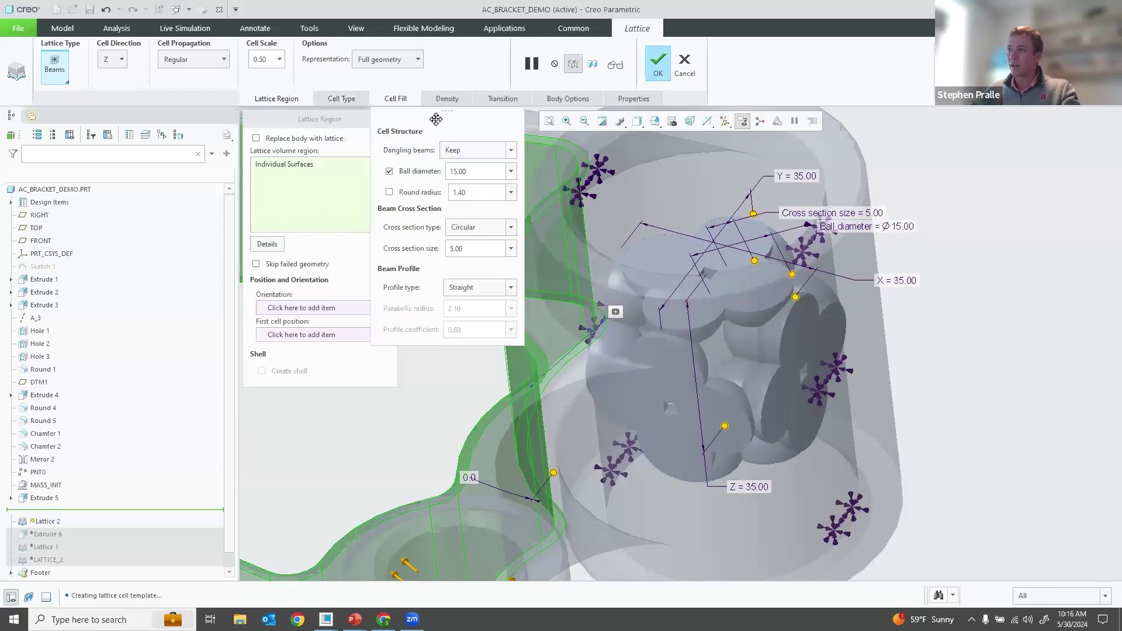
pyautogui.click(357, 100)
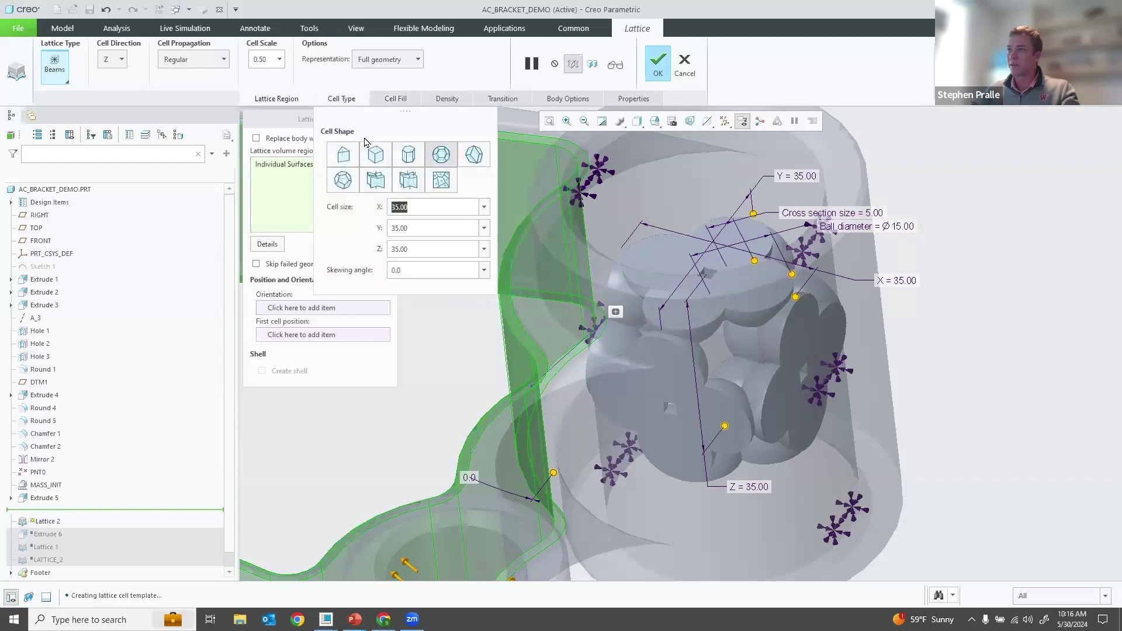
pyautogui.click(375, 154)
# Try adding outer truss beams and inner truss beams to the lattice cell structure, switching each off again.
pyautogui.click(401, 100)
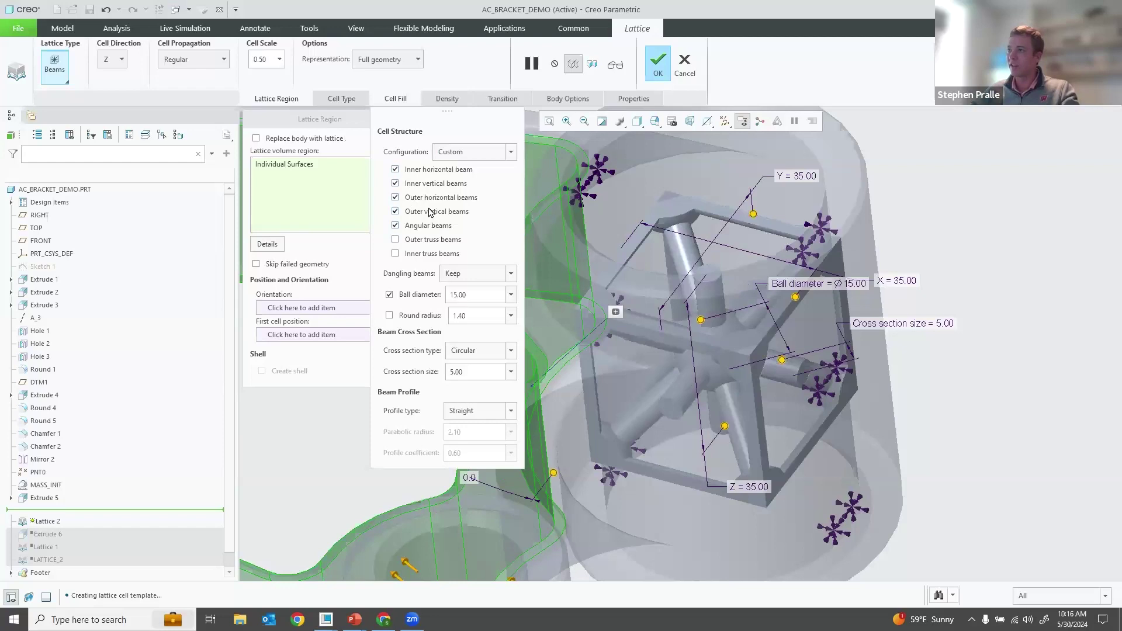
pyautogui.click(434, 240)
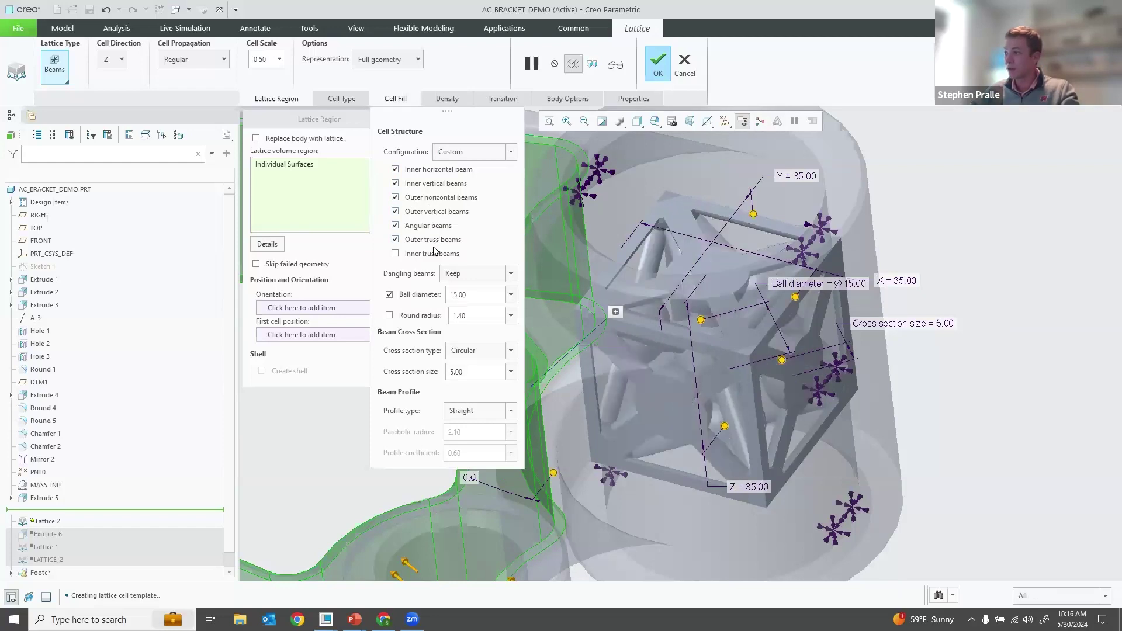
pyautogui.click(435, 241)
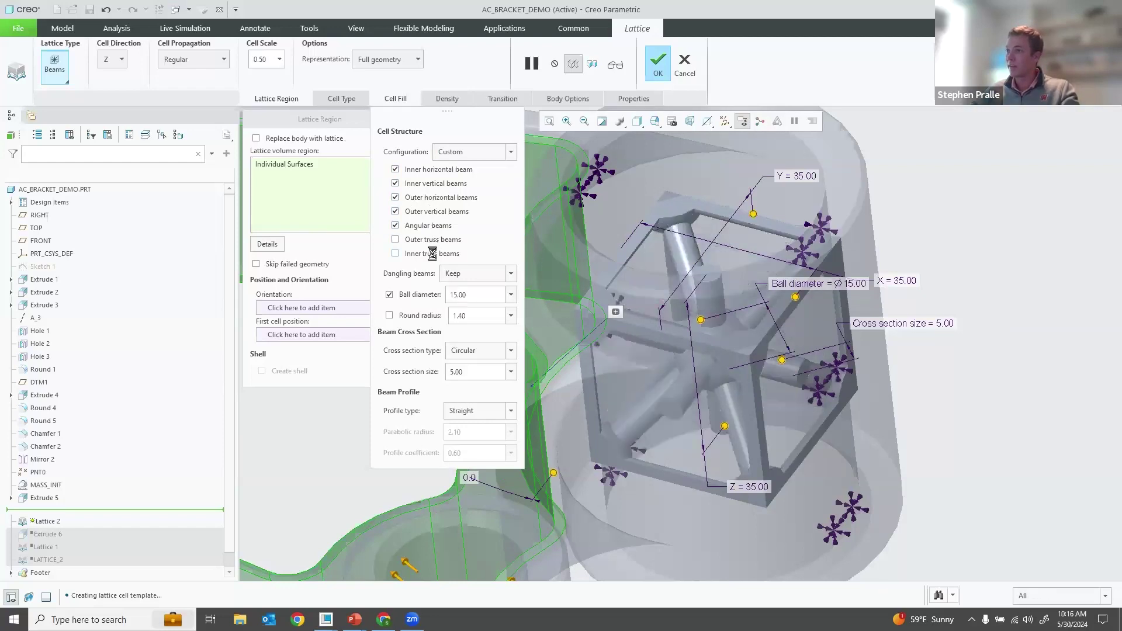
pyautogui.click(436, 254)
pyautogui.click(435, 253)
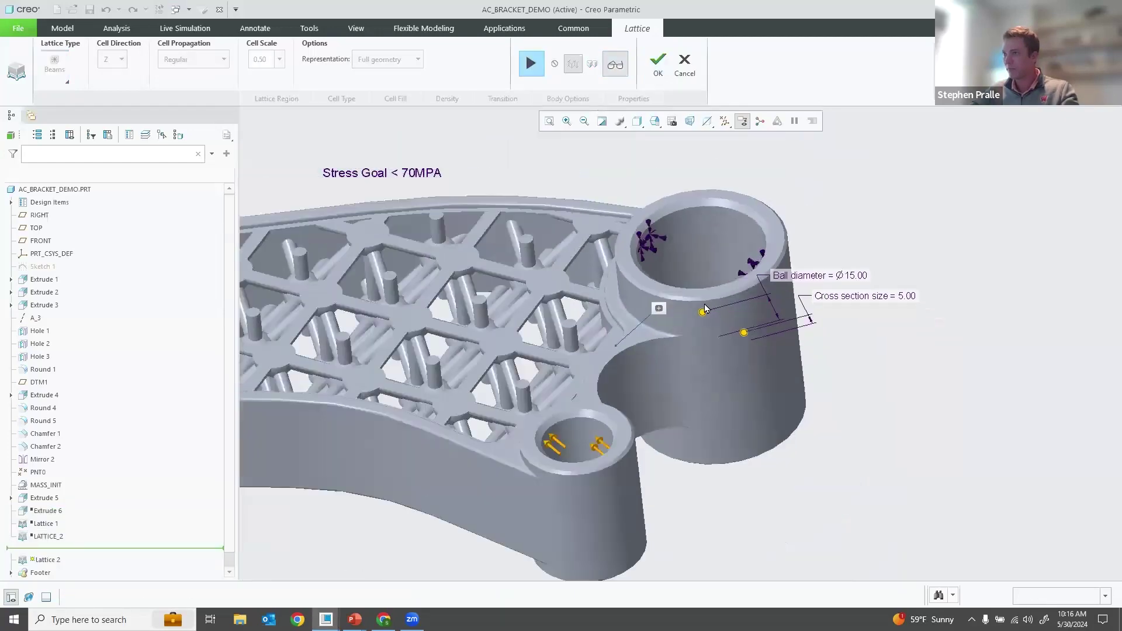
# Examine the previewed lattice for beams left with free ends in the bracket's web, then leave the preview.
pyautogui.scroll(5, 636, 332)
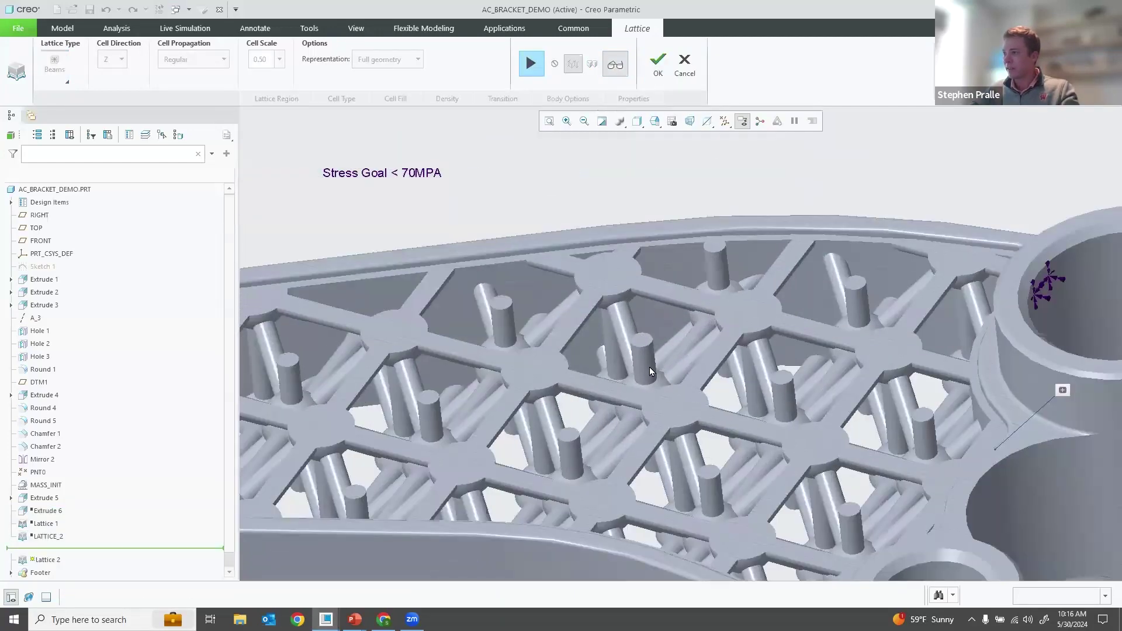
pyautogui.moveTo(643, 353); pyautogui.dragTo(640, 374, button='middle')
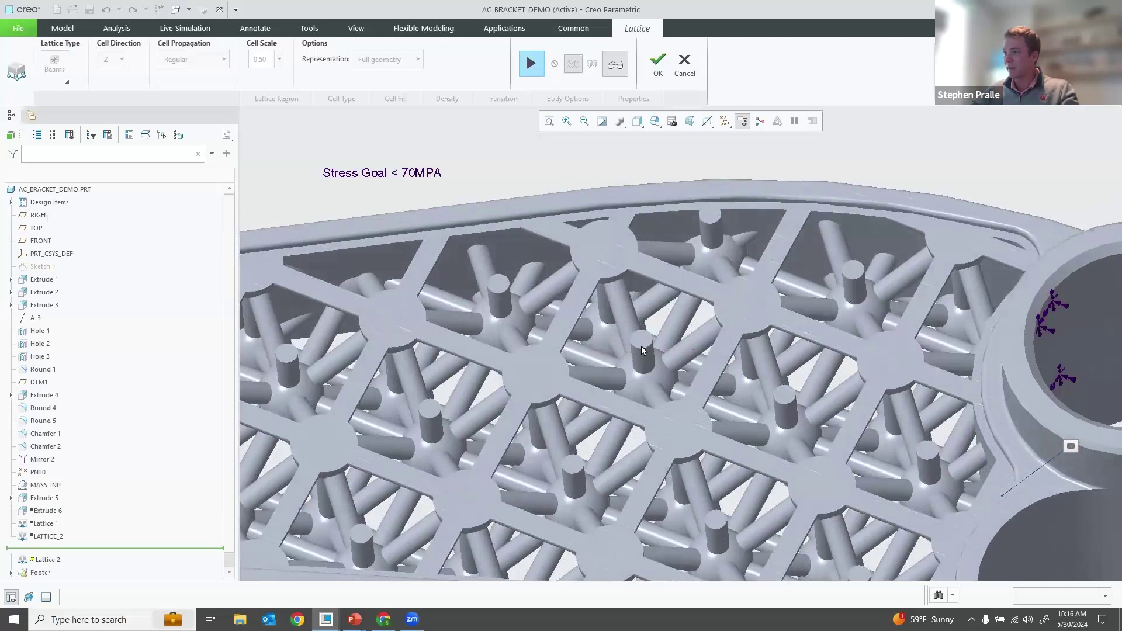
pyautogui.moveTo(640, 349); pyautogui.dragTo(573, 367, button='middle')
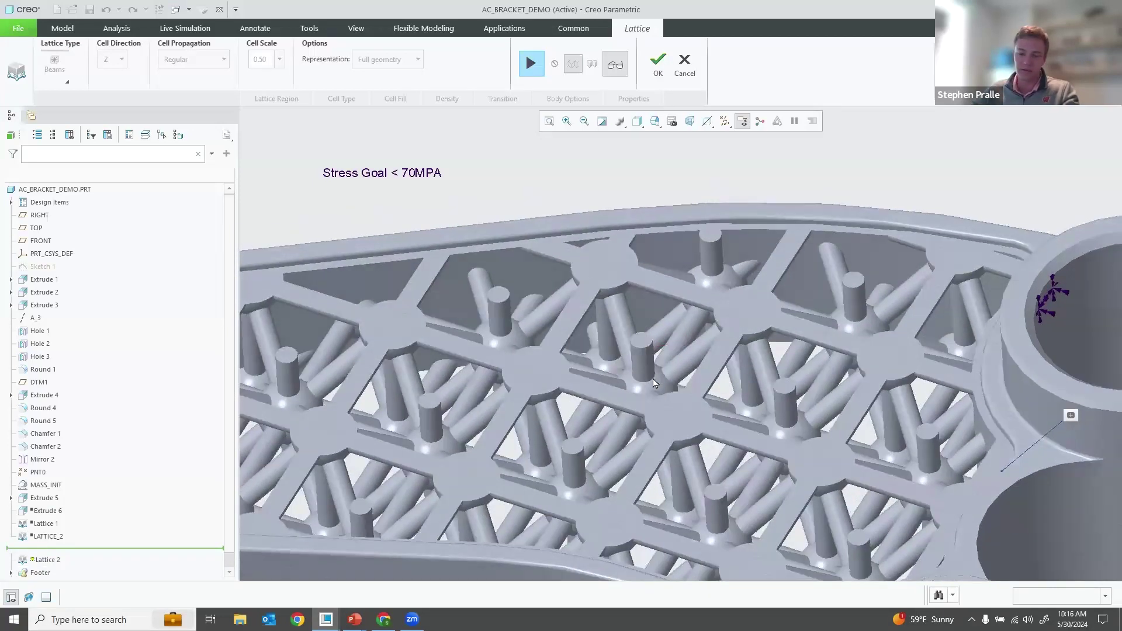
pyautogui.scroll(-5, 646, 380)
pyautogui.scroll(5, 640, 379)
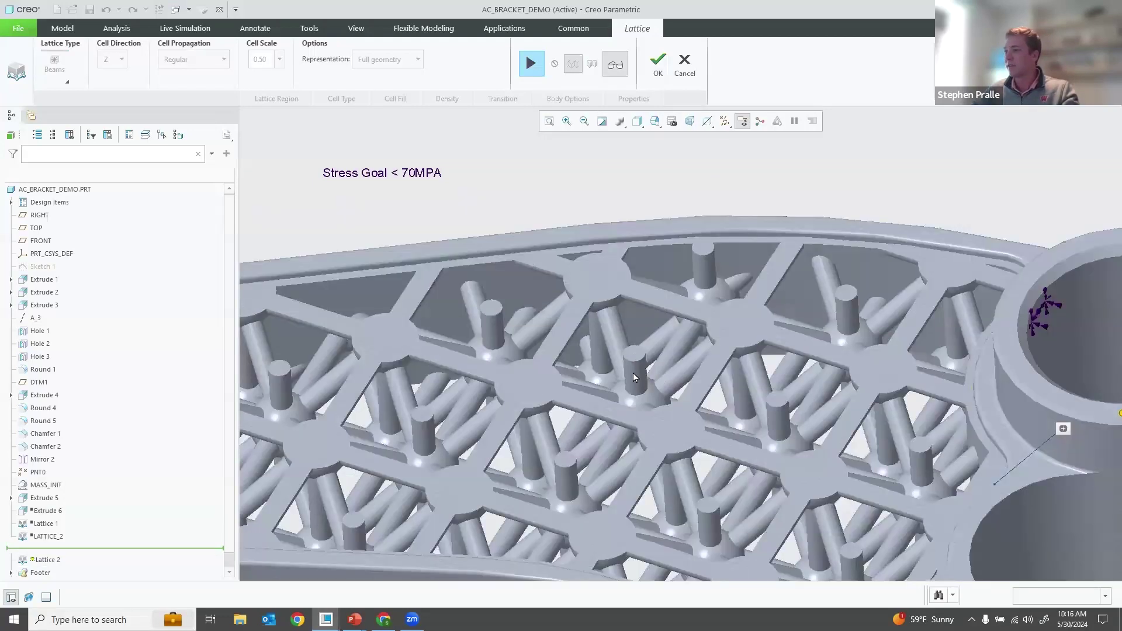
pyautogui.scroll(-3, 632, 375)
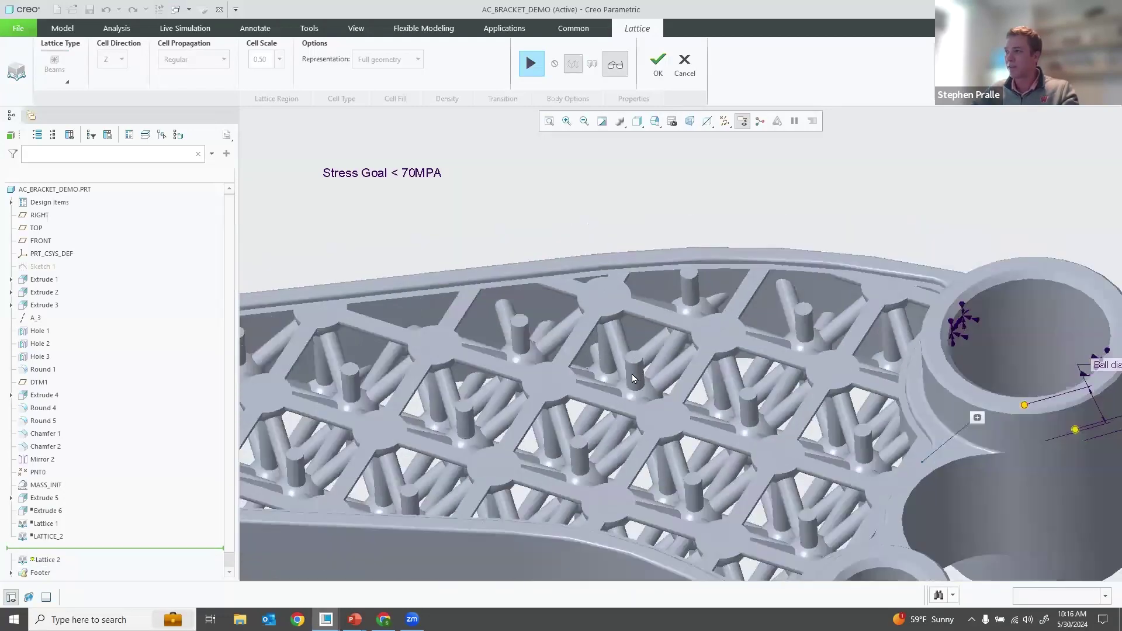
pyautogui.scroll(2, 636, 406)
pyautogui.scroll(-1, 636, 405)
pyautogui.click(533, 76)
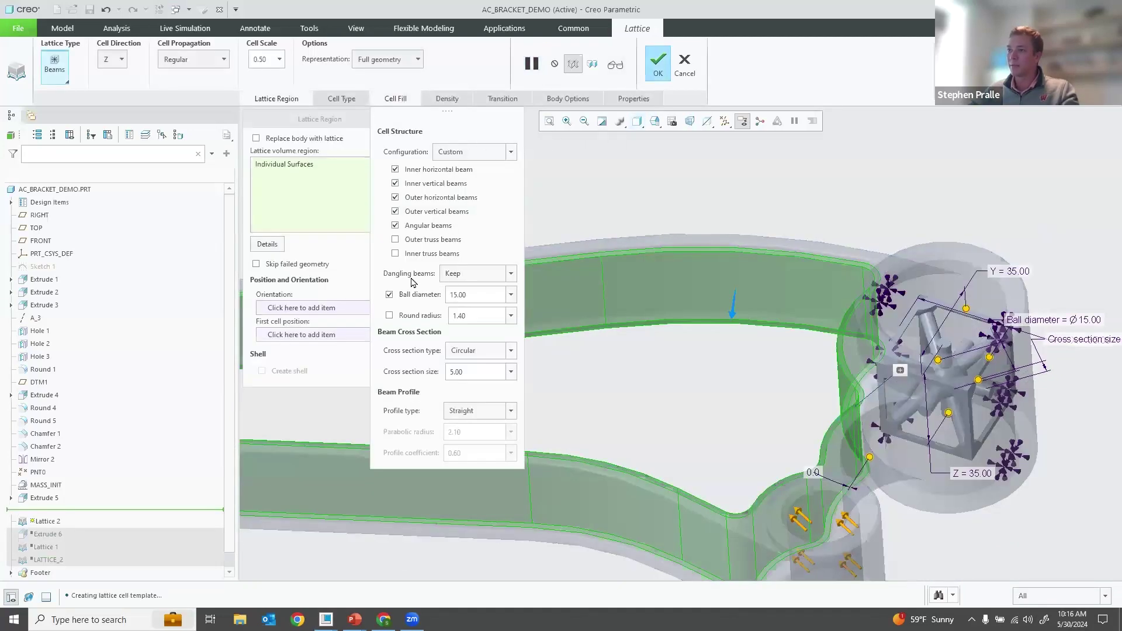
# Set the lattice's dangling beams to Remove and complete the feature.
pyautogui.click(465, 276)
pyautogui.click(470, 302)
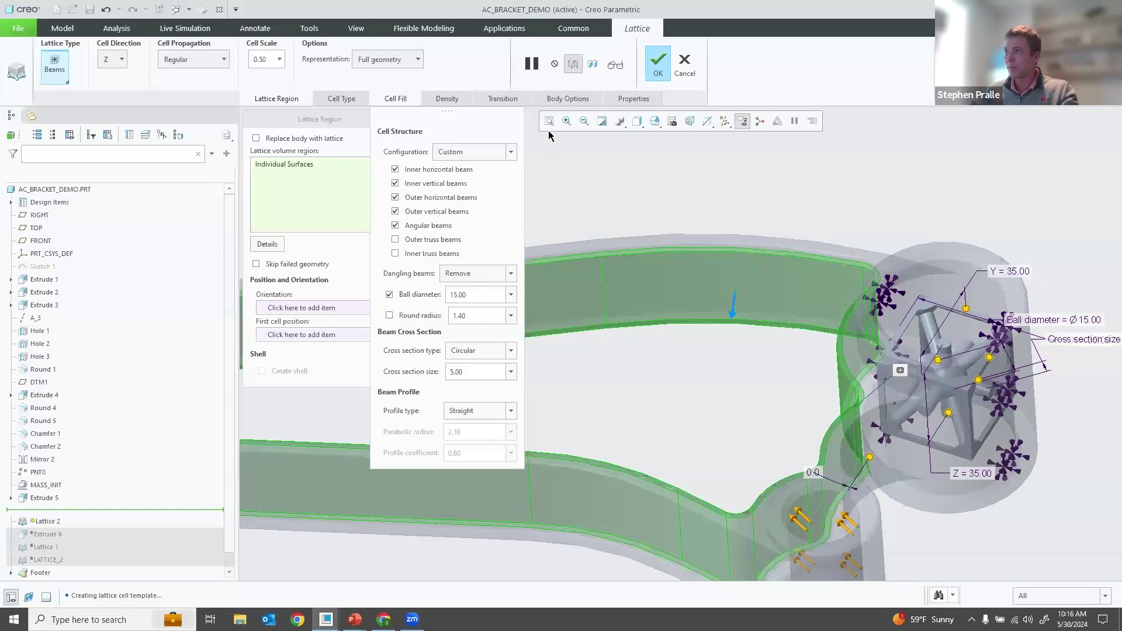
pyautogui.click(658, 67)
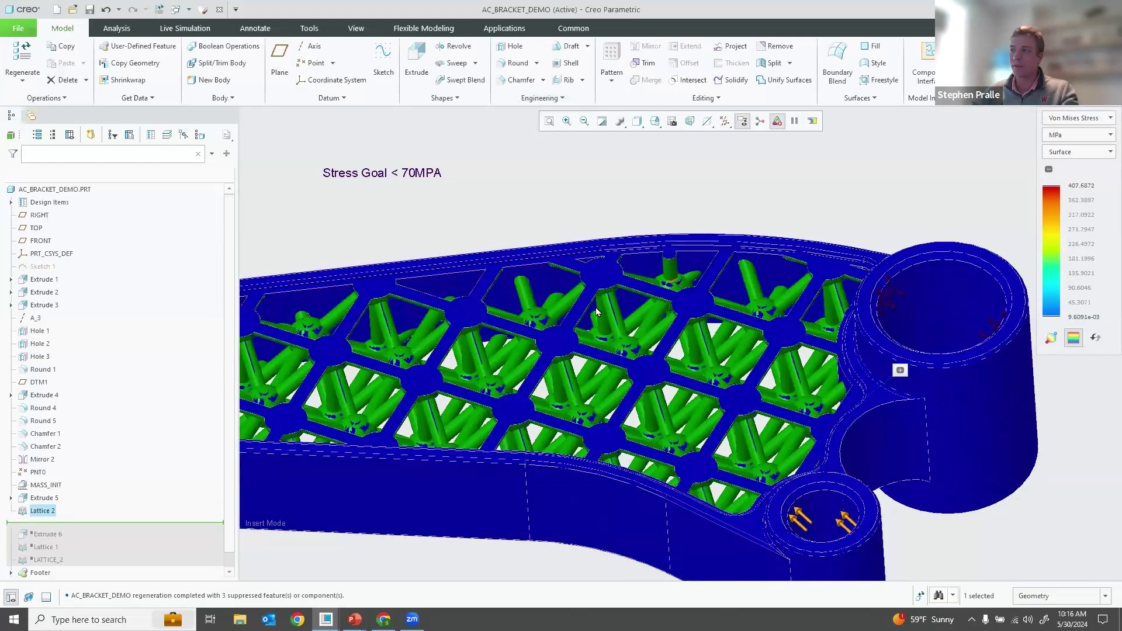
# Check the latticed bracket's live stress result and its Global Max graph, moving the graph clear of the stress goal note before collapsing it.
pyautogui.scroll(-3, 615, 309)
pyautogui.moveTo(614, 332); pyautogui.dragTo(676, 217, button='middle')
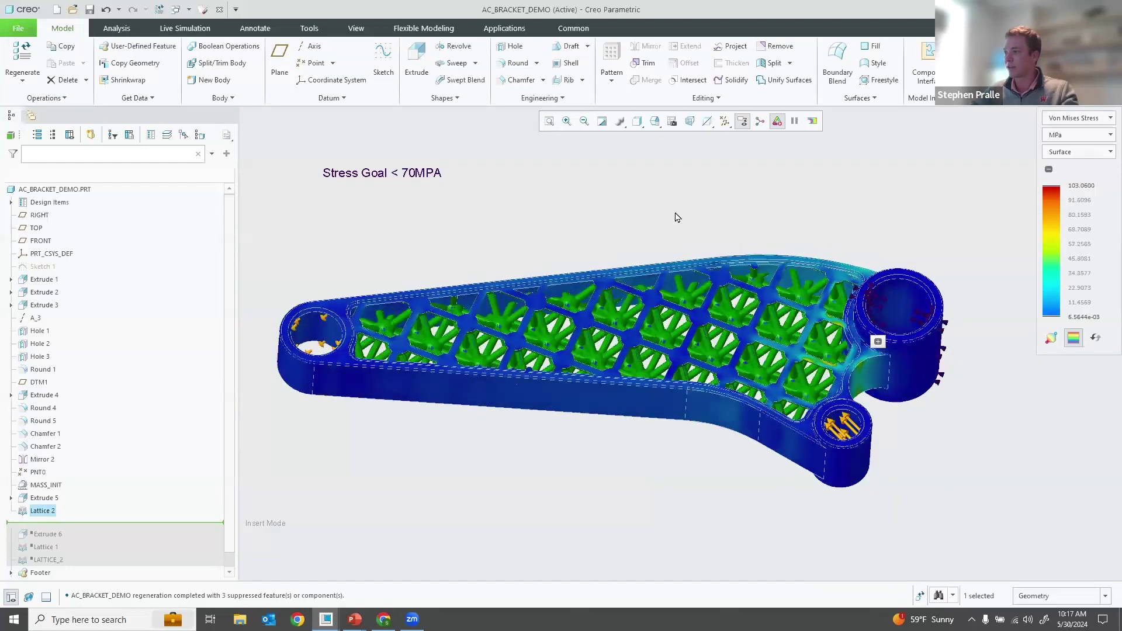
pyautogui.click(689, 266)
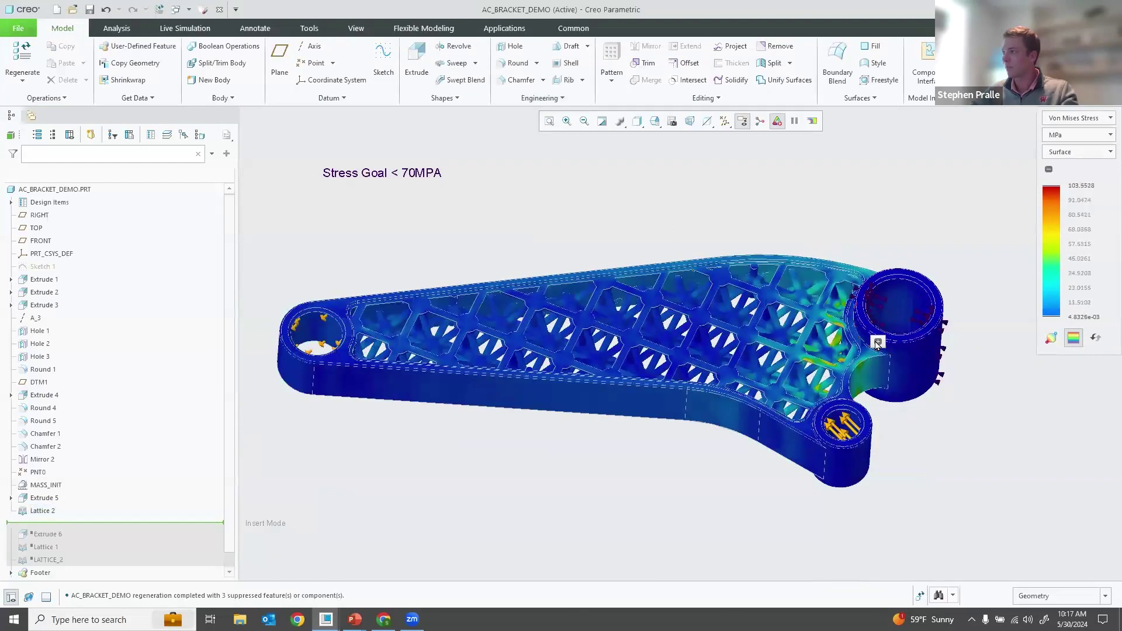
pyautogui.click(878, 342)
pyautogui.moveTo(668, 218); pyautogui.dragTo(567, 207)
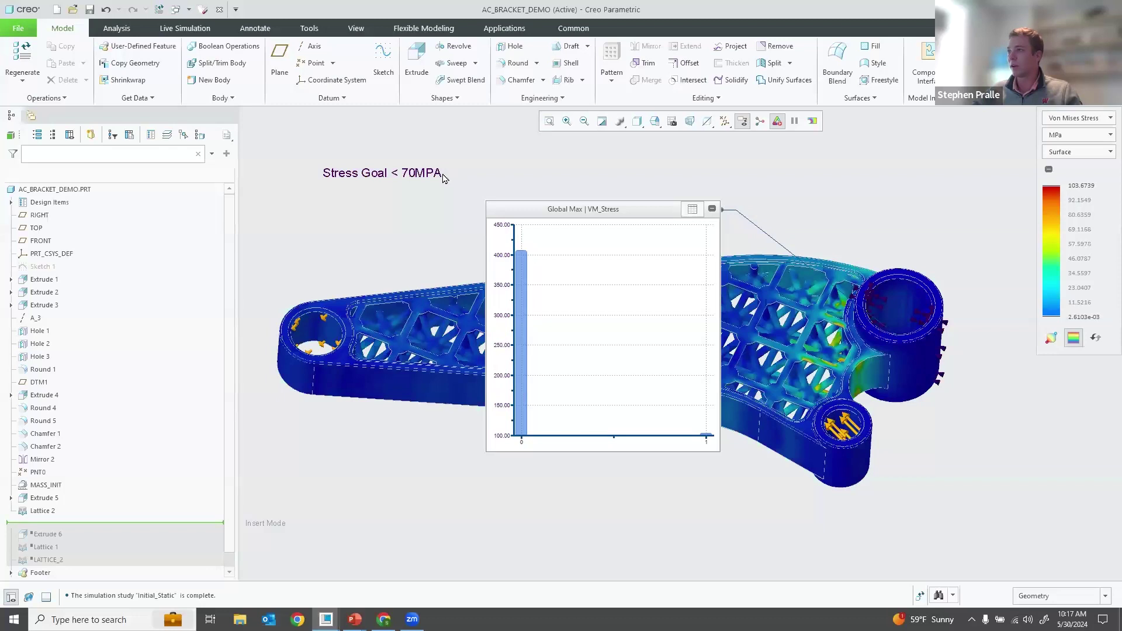
pyautogui.moveTo(567, 211); pyautogui.dragTo(608, 196)
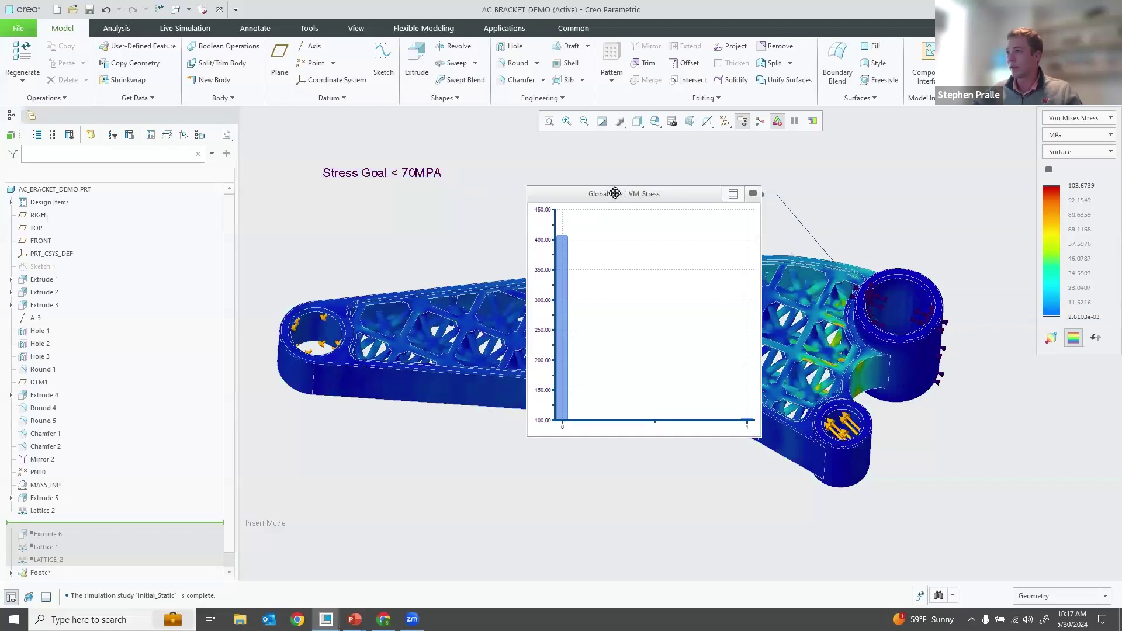
pyautogui.moveTo(687, 195); pyautogui.dragTo(688, 206)
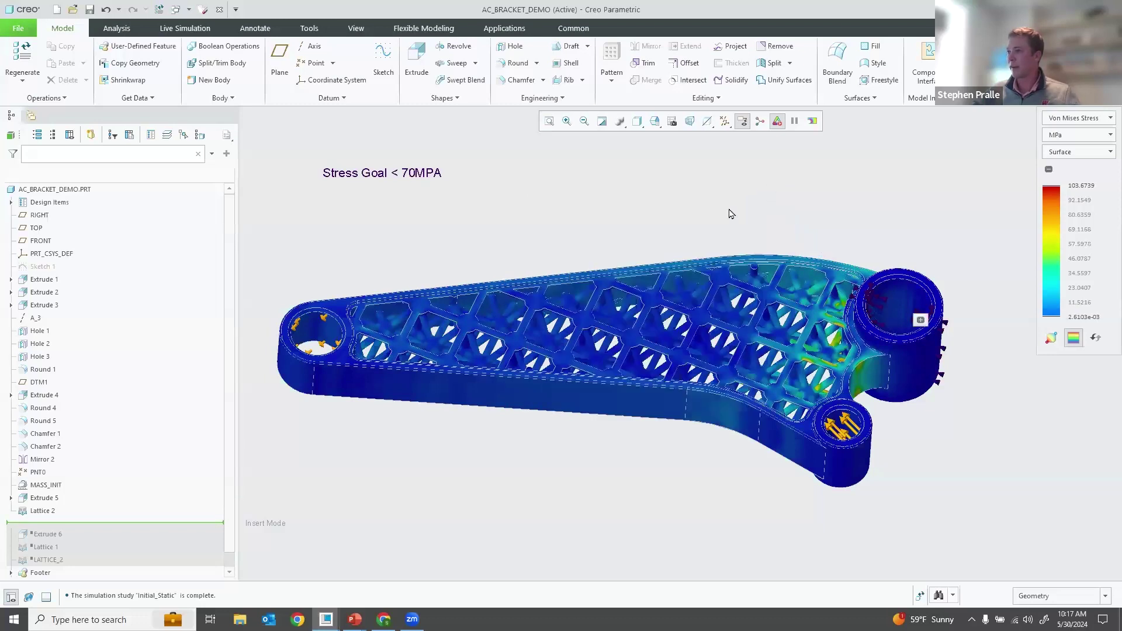
# Redefine the bracket's lattice with a ball diameter of 21 and a beam cross section size of 7.
pyautogui.click(57, 512)
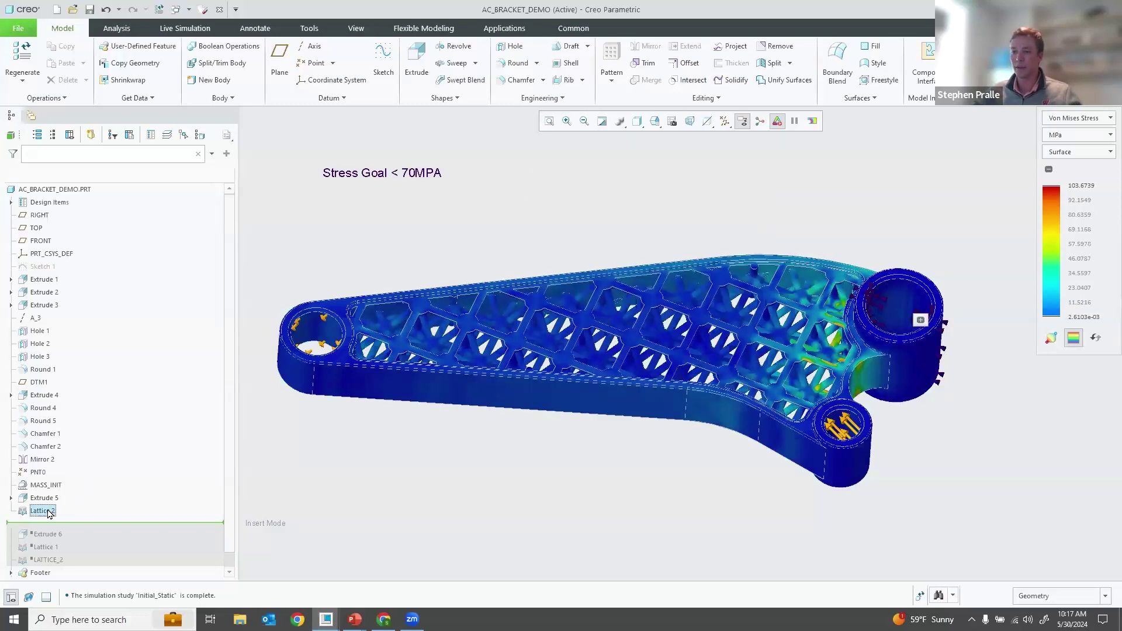
pyautogui.click(65, 433)
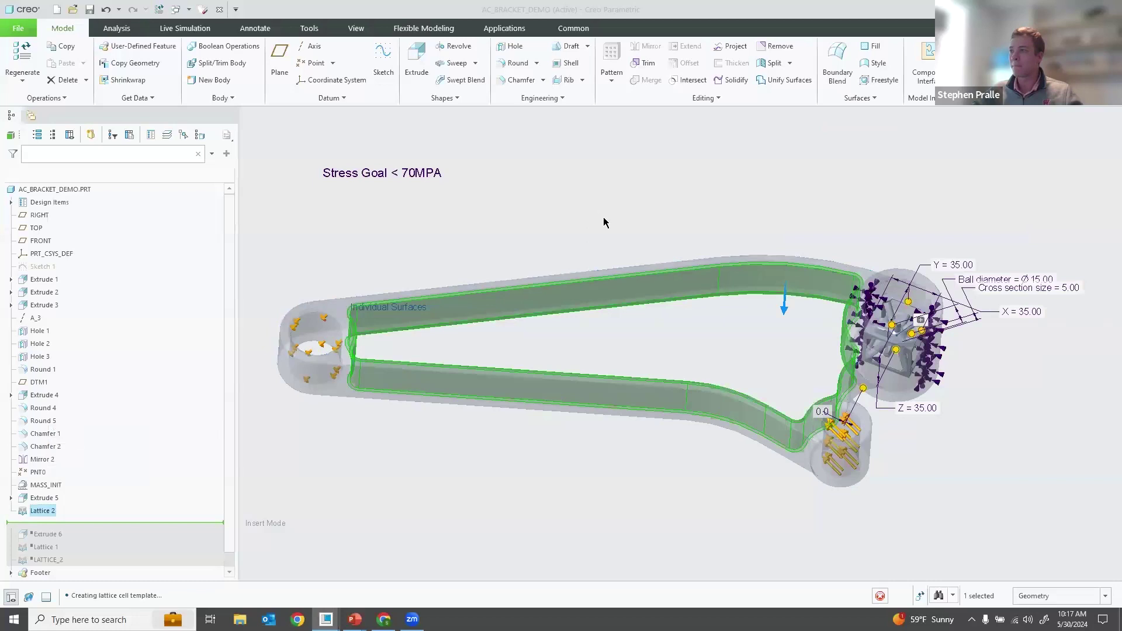
pyautogui.scroll(4, 1013, 290)
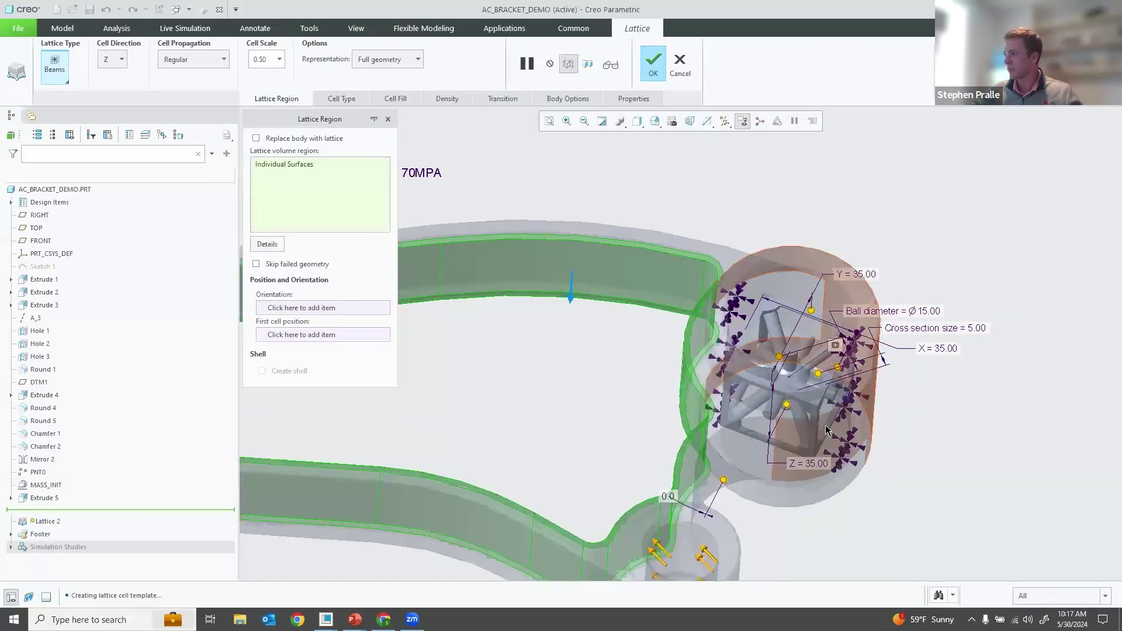
pyautogui.doubleClick(911, 302)
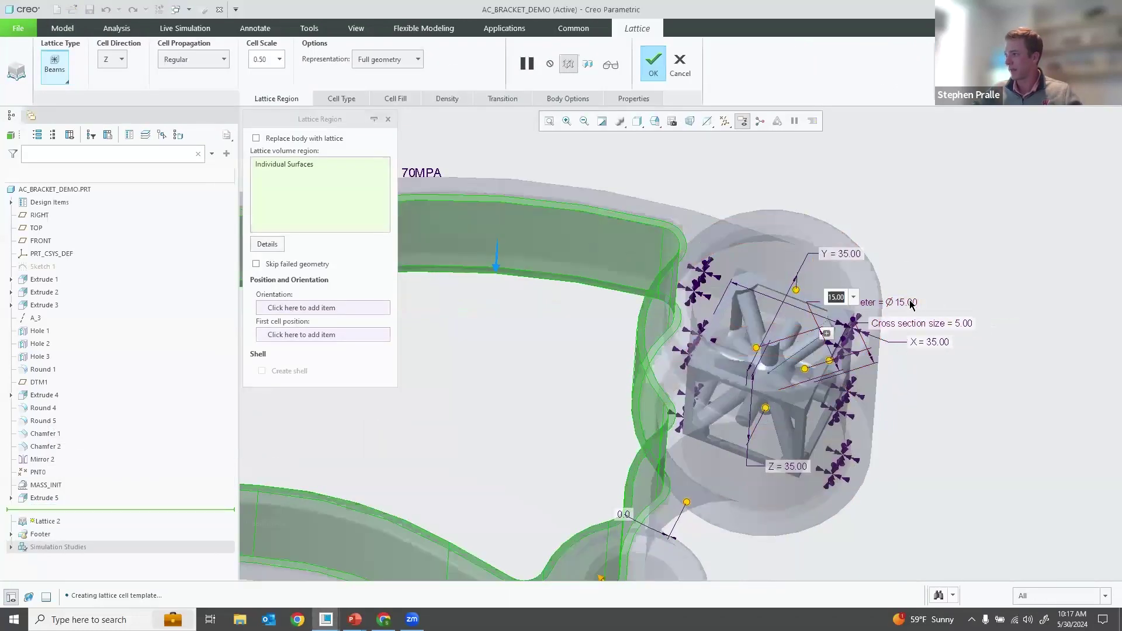
pyautogui.write('21')
pyautogui.press('Return')
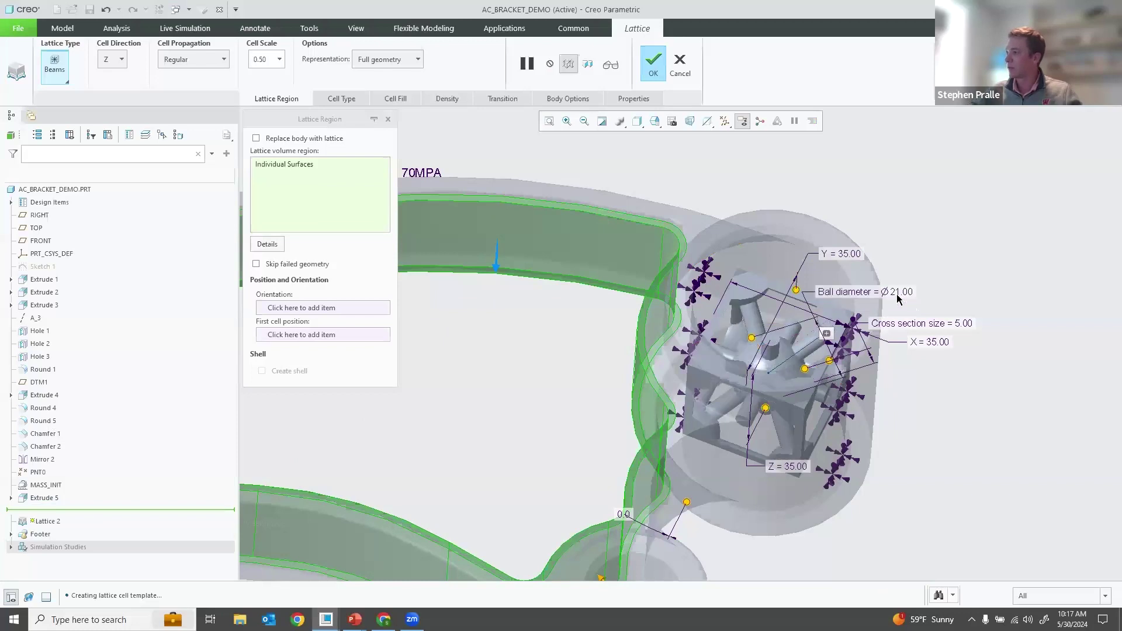
pyautogui.doubleClick(963, 327)
pyautogui.write('7')
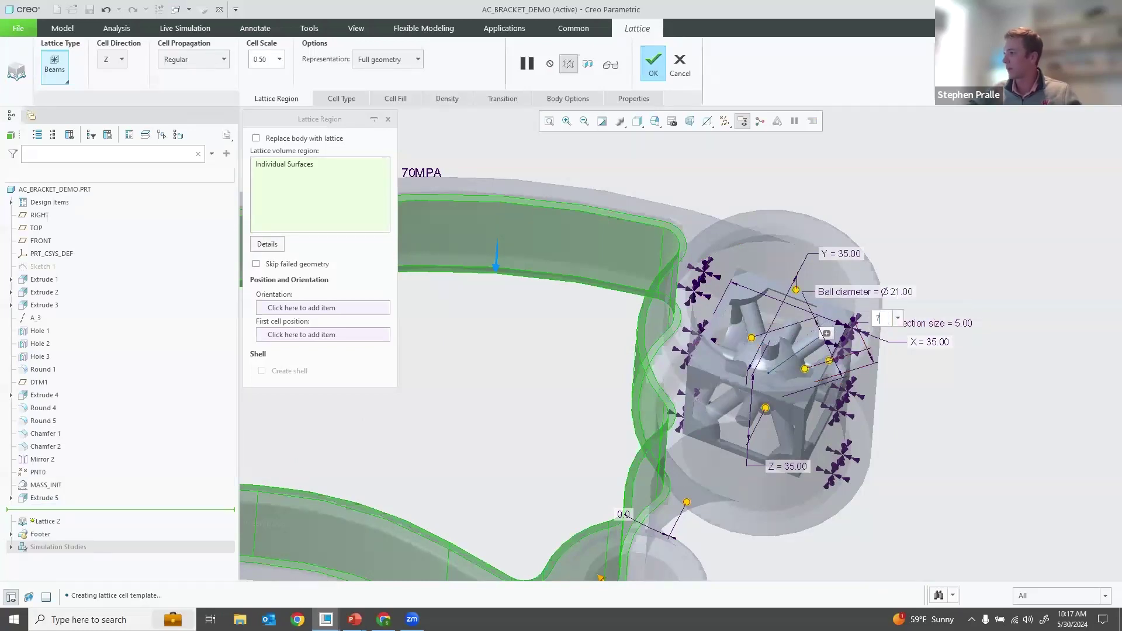
pyautogui.press('Return')
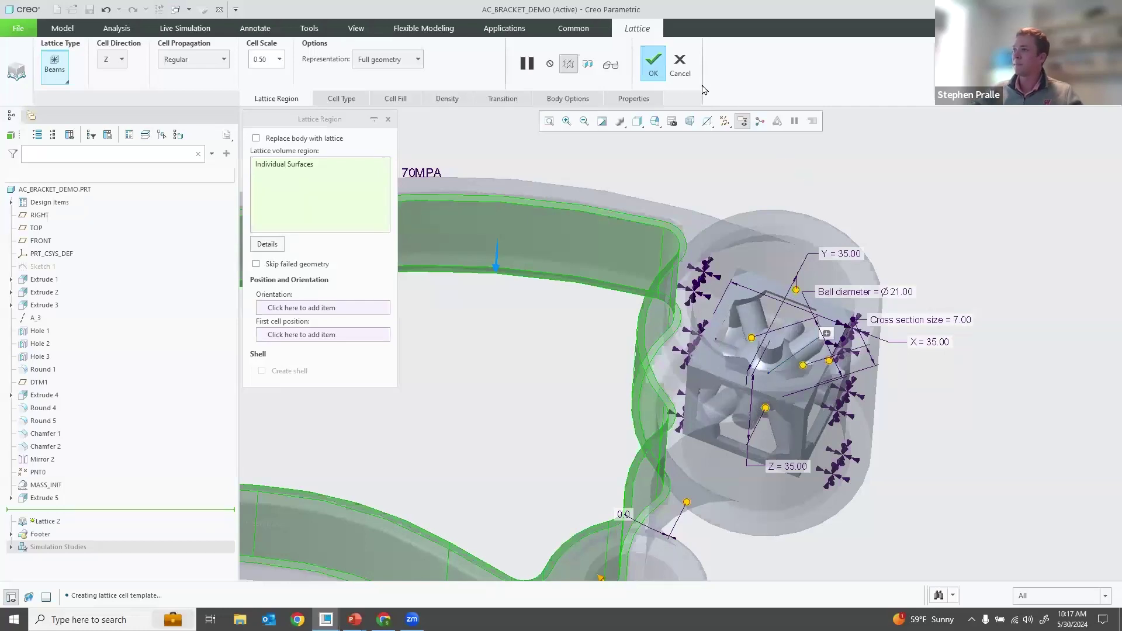
pyautogui.click(657, 67)
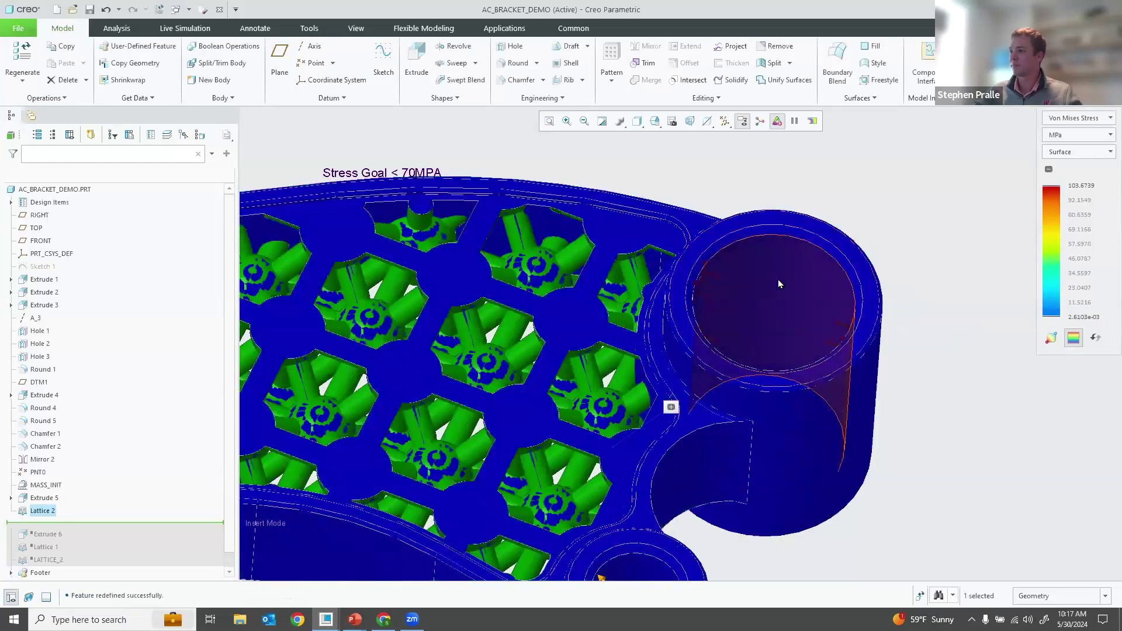
# Compare the thickened lattice's maximum stress with the earlier iterations in the Global Max graph, then collapse the graph.
pyautogui.scroll(-5, 778, 280)
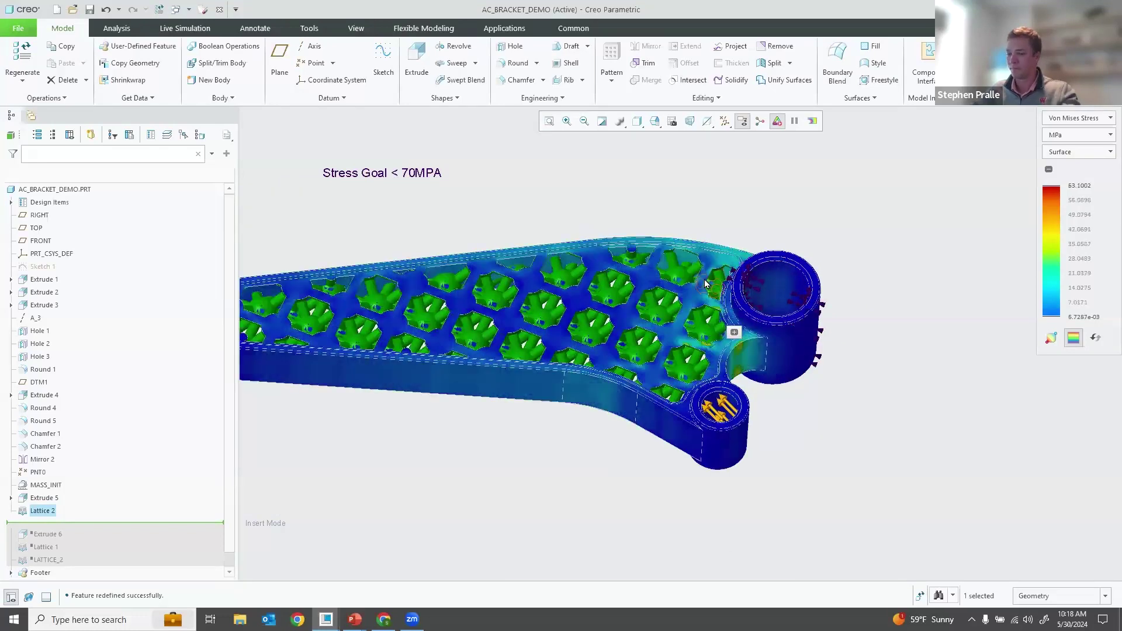
pyautogui.keyDown('shift'); pyautogui.moveTo(698, 279); pyautogui.dragTo(877, 270, button='middle'); pyautogui.keyUp('shift')
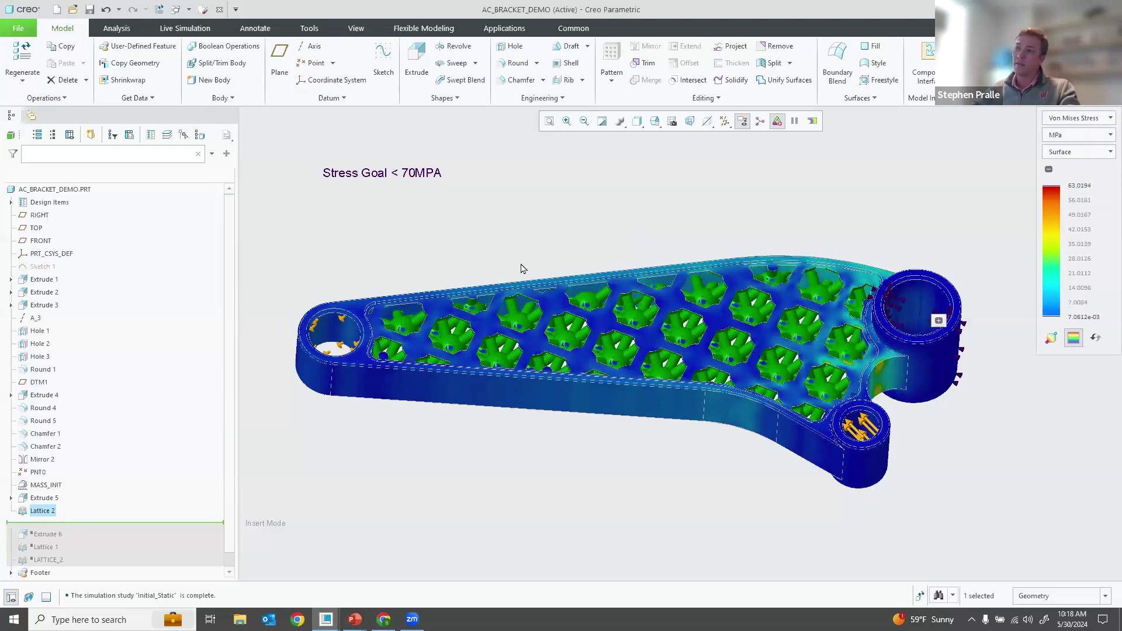
pyautogui.click(939, 323)
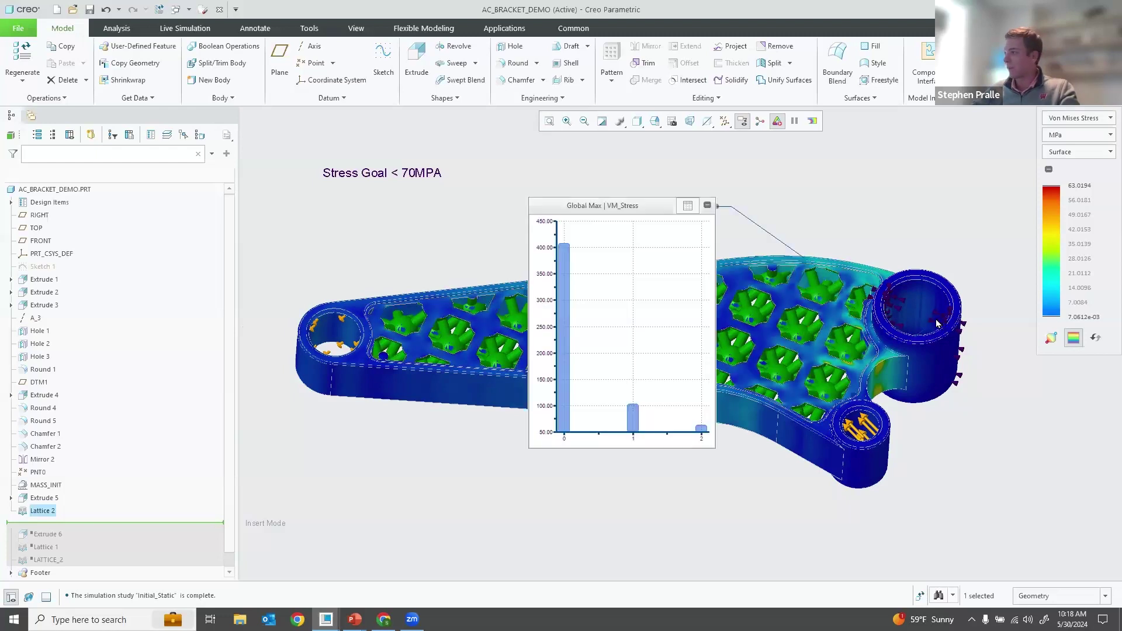
pyautogui.moveTo(643, 207); pyautogui.dragTo(627, 205)
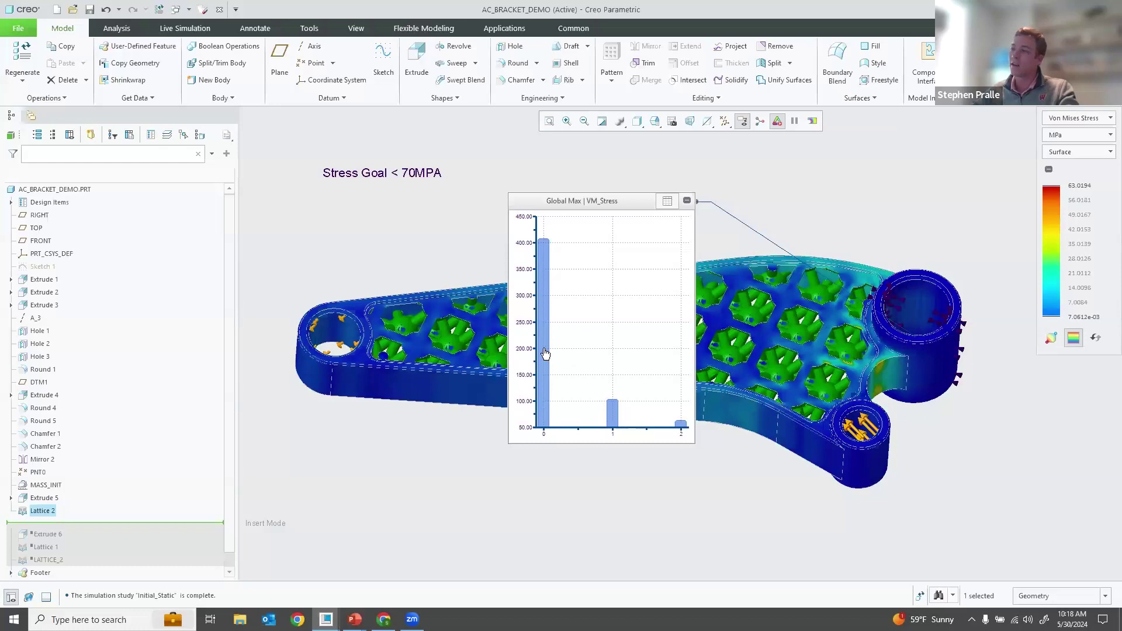
pyautogui.moveTo(610, 201); pyautogui.dragTo(629, 202)
pyautogui.click(704, 201)
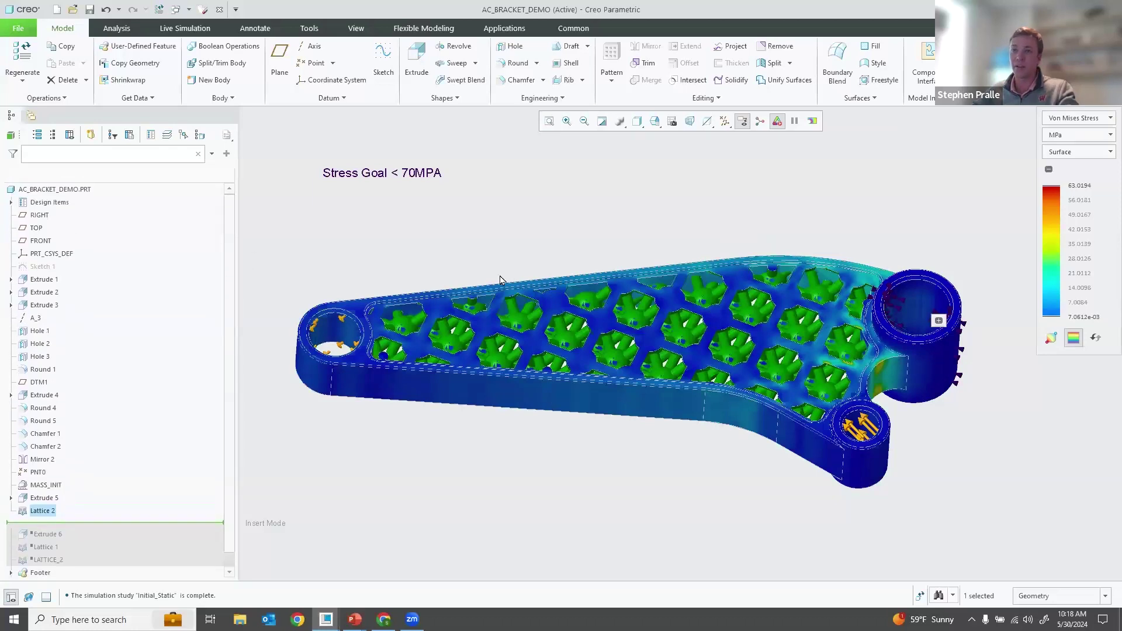
# Assign AL2014 as the bracket's master material in place of the current one.
pyautogui.click(11, 202)
pyautogui.click(23, 216)
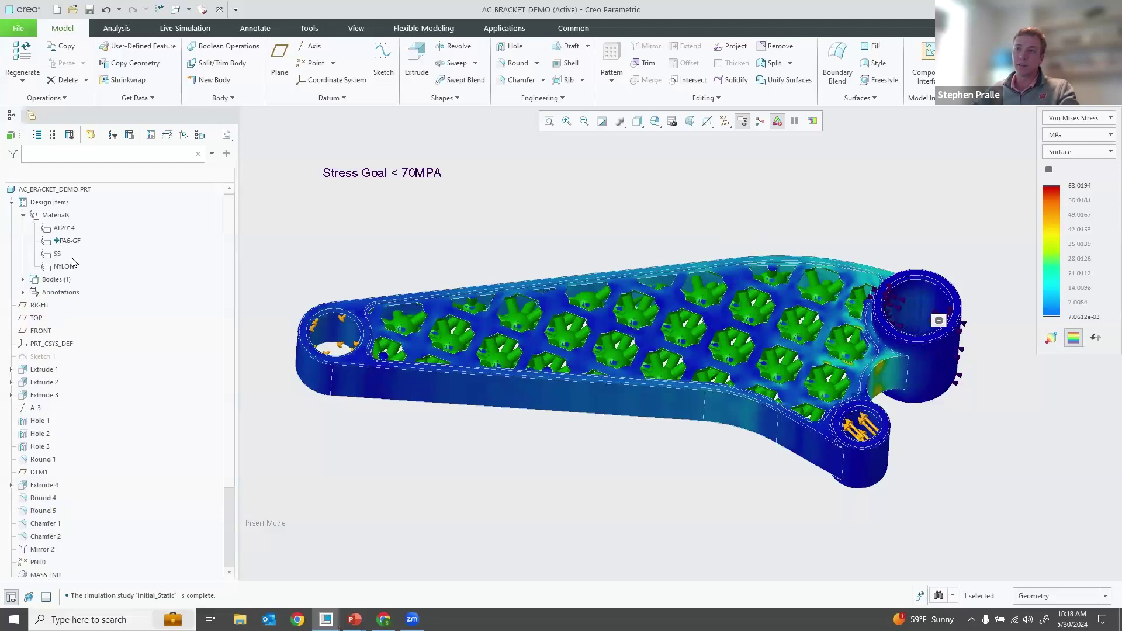
pyautogui.click(66, 229)
pyautogui.rightClick(64, 229)
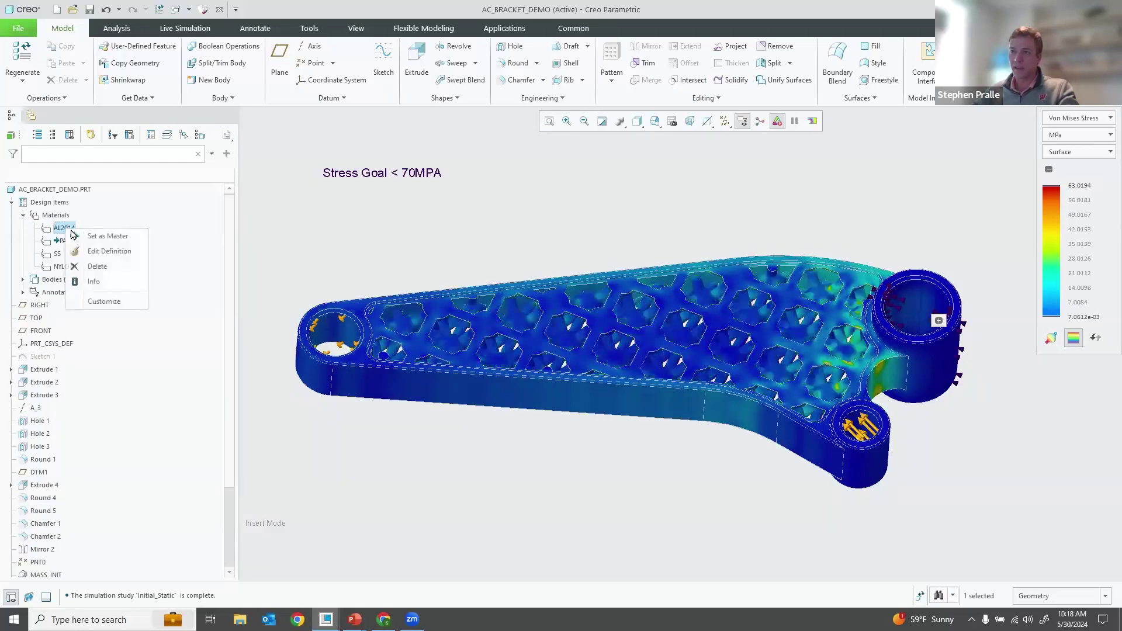
pyautogui.click(97, 236)
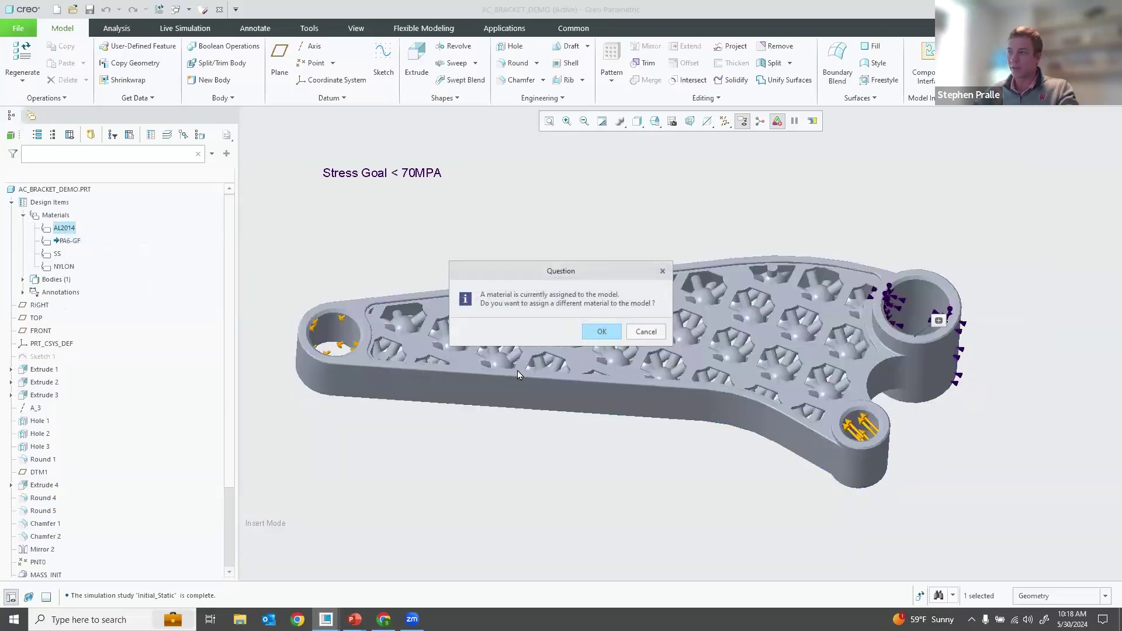
pyautogui.click(601, 330)
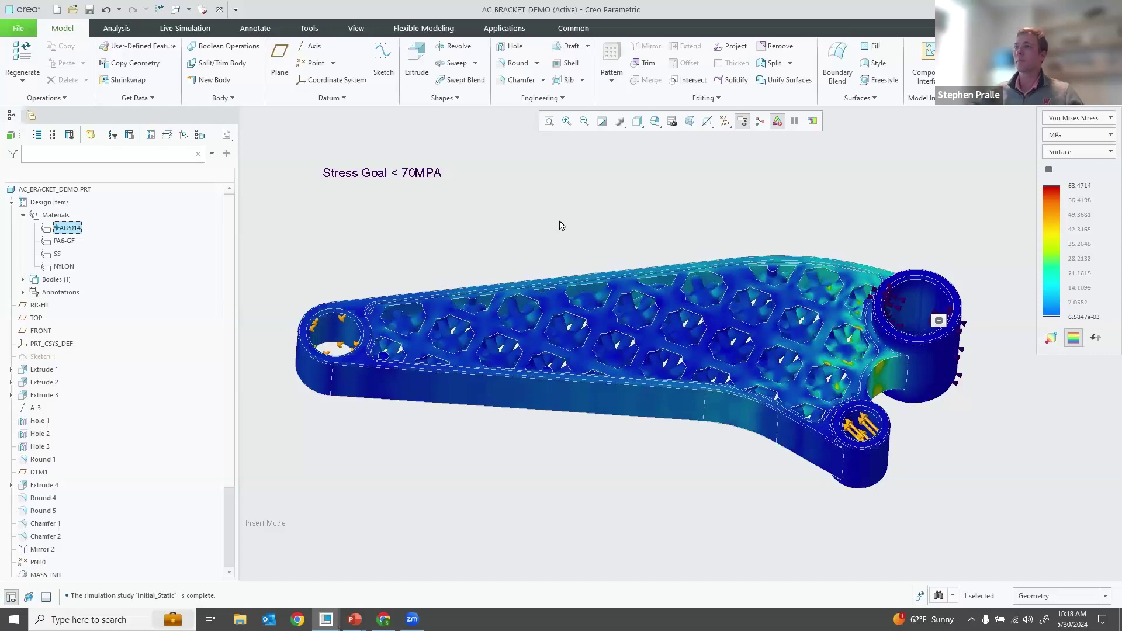
pyautogui.click(542, 186)
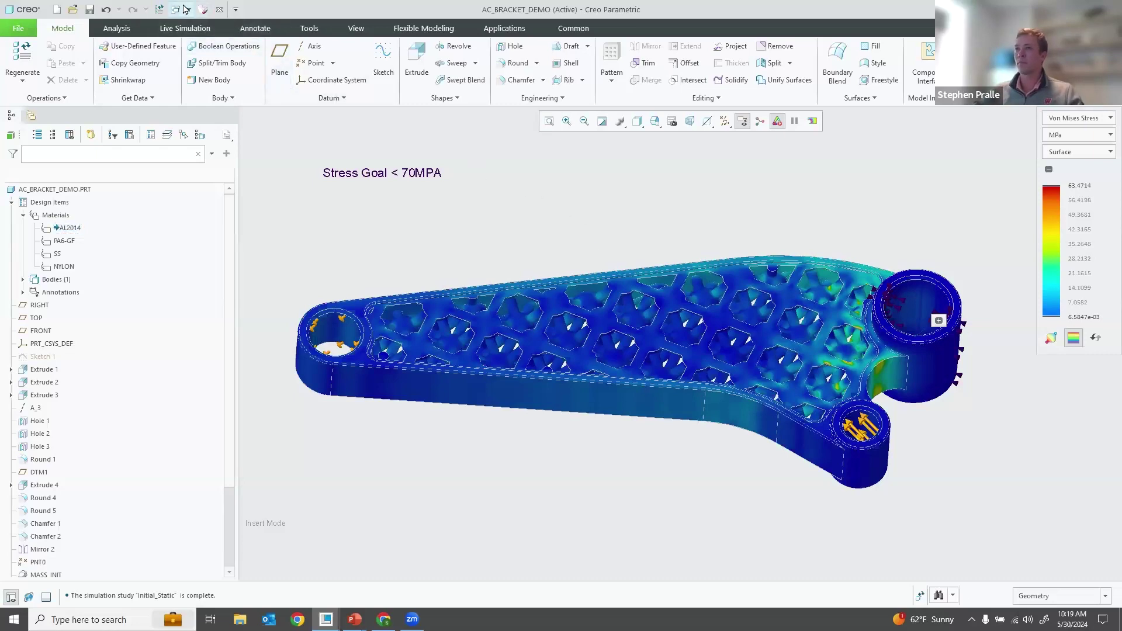
# Switch to the seat assembly BAQUET_ASSY.ASM and open its yellow front bracket, SABELT_FIXED_BRACKET_4.PRT, as a separate part.
pyautogui.click(185, 9)
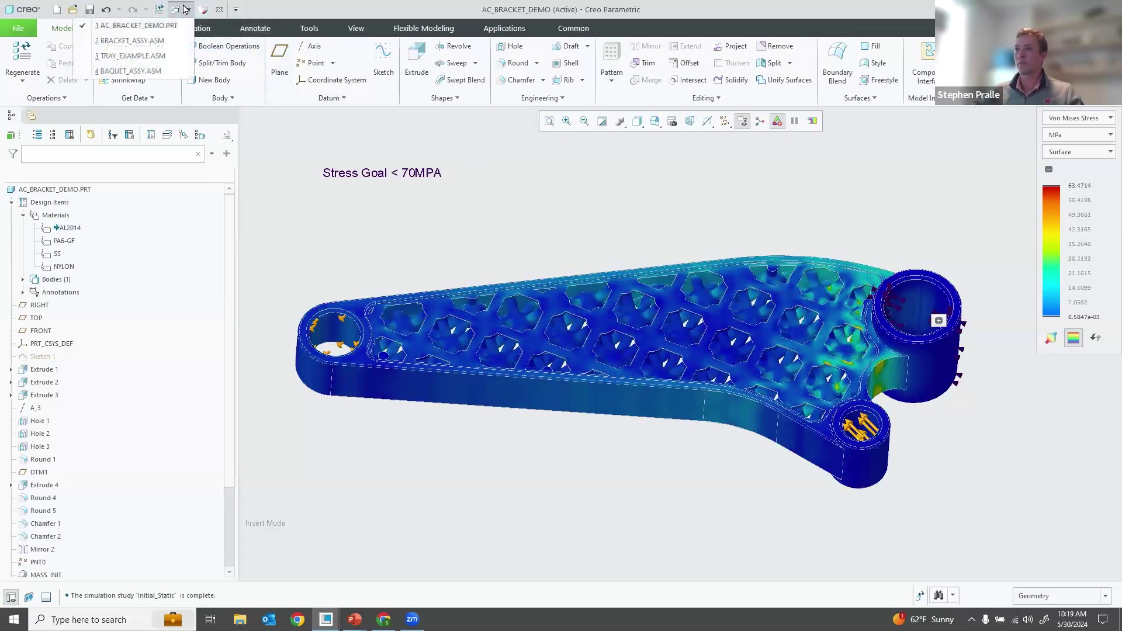
pyautogui.click(169, 73)
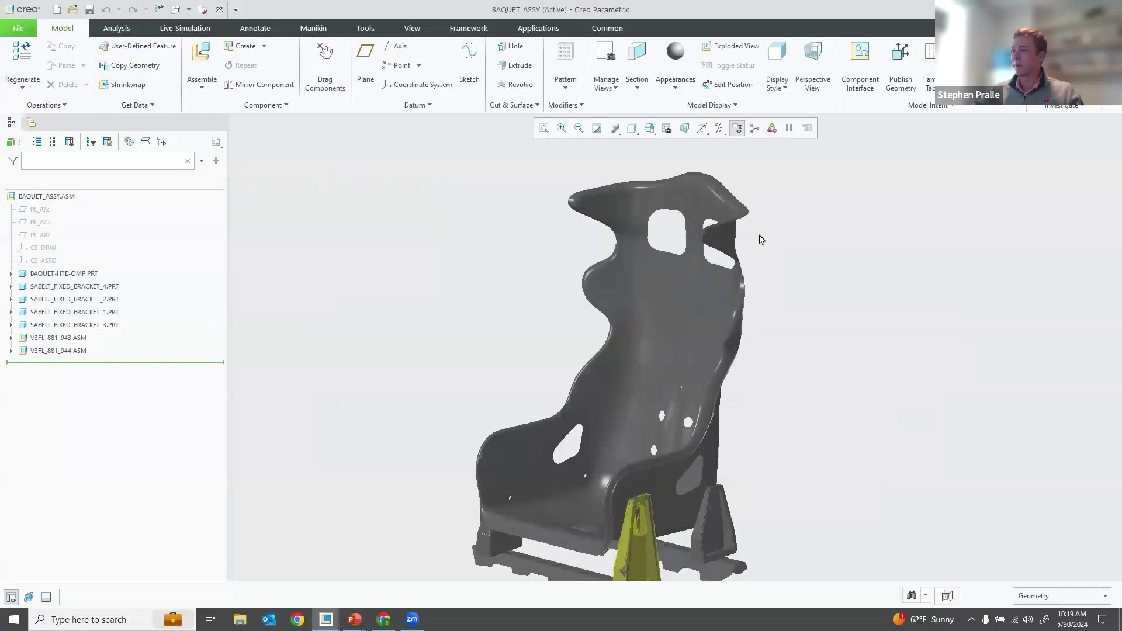
pyautogui.keyDown('shift'); pyautogui.moveTo(794, 293); pyautogui.dragTo(754, 186, button='middle'); pyautogui.keyUp('shift')
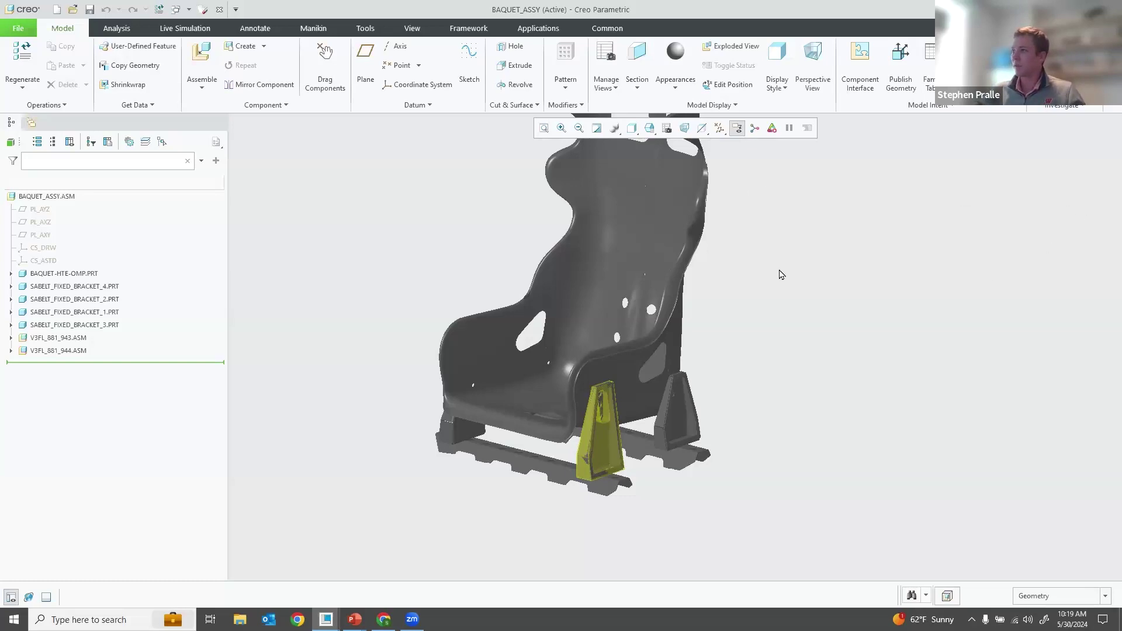
pyautogui.scroll(-2, 779, 273)
pyautogui.scroll(2, 764, 226)
pyautogui.keyDown('ctrl'); pyautogui.moveTo(764, 225); pyautogui.dragTo(616, 466, button='middle'); pyautogui.keyUp('ctrl')
pyautogui.scroll(3, 545, 487)
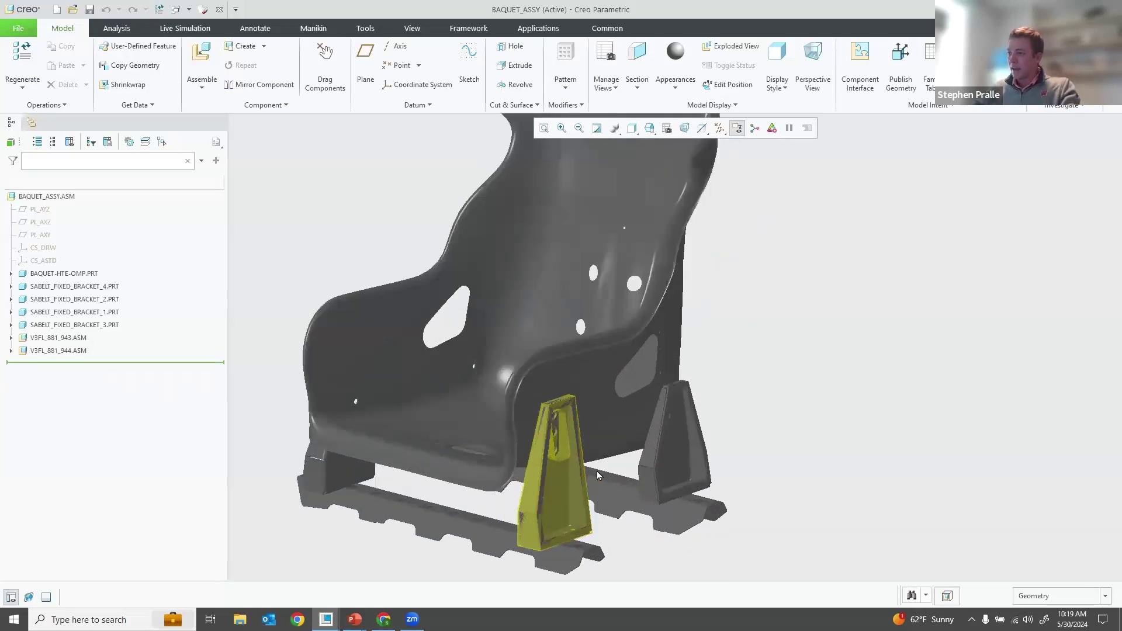
pyautogui.click(565, 478)
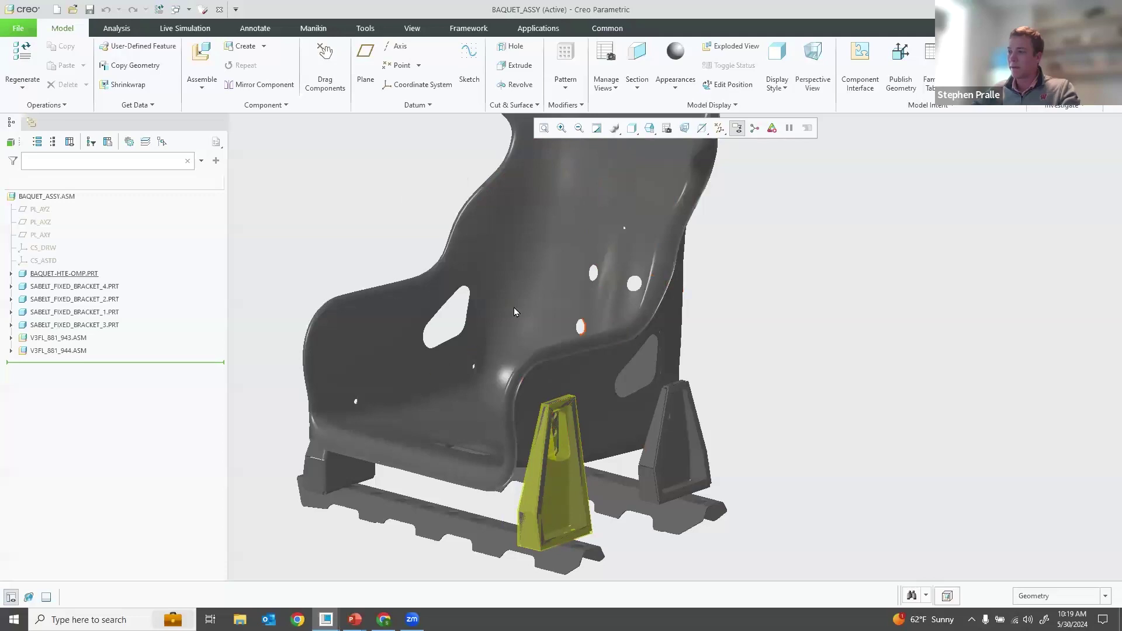
pyautogui.click(565, 490)
pyautogui.click(616, 439)
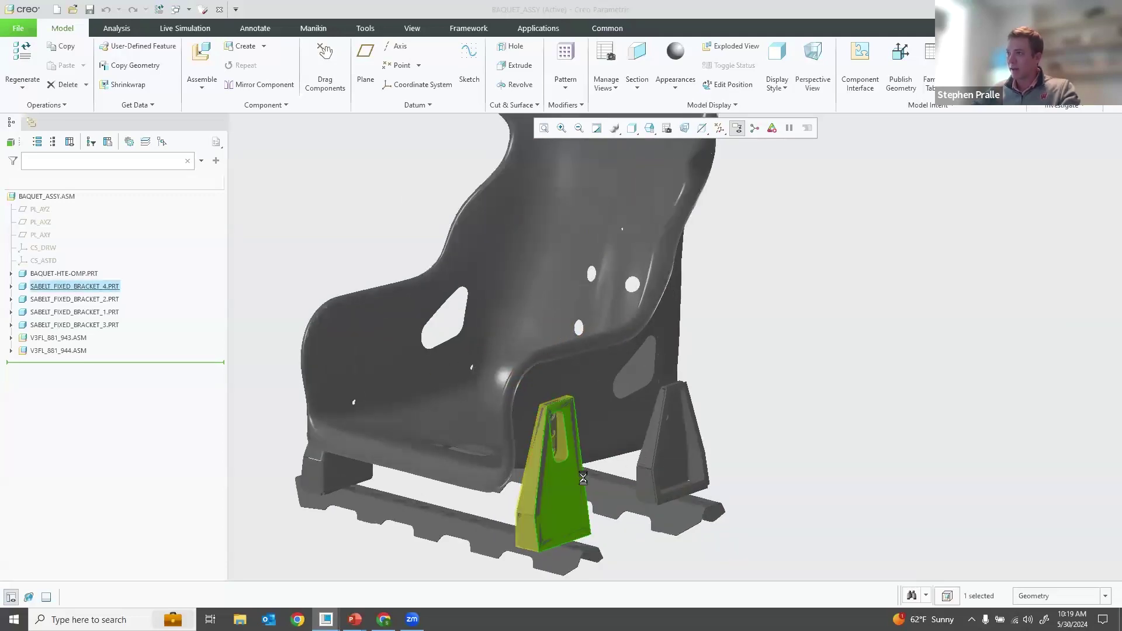
# Enter Generative Design for the seat bracket and enlarge the study tree to show all its load cases and design criteria.
pyautogui.scroll(5, 939, 353)
pyautogui.keyDown('ctrl'); pyautogui.moveTo(914, 369); pyautogui.dragTo(671, 375, button='middle'); pyautogui.keyUp('ctrl')
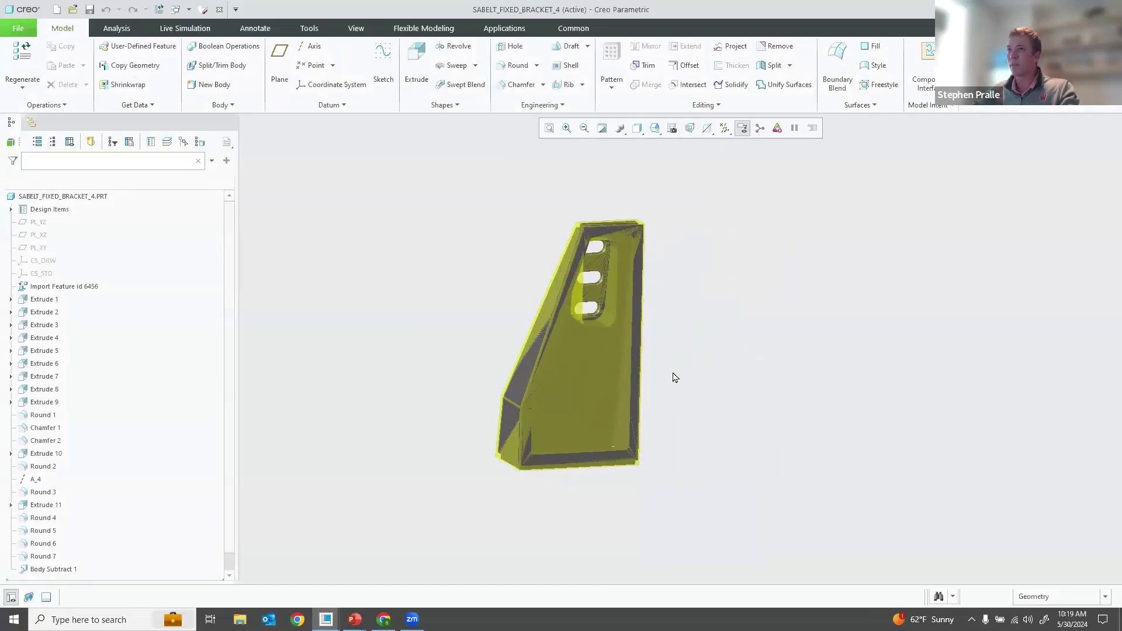
pyautogui.click(504, 29)
pyautogui.click(80, 58)
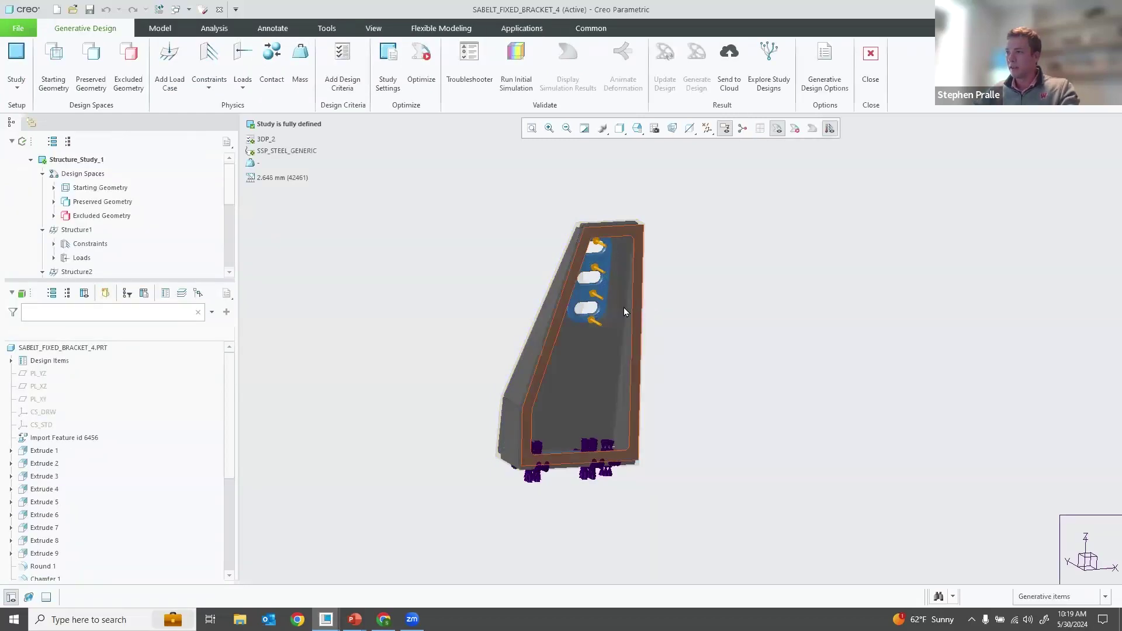
pyautogui.moveTo(147, 279); pyautogui.dragTo(147, 336)
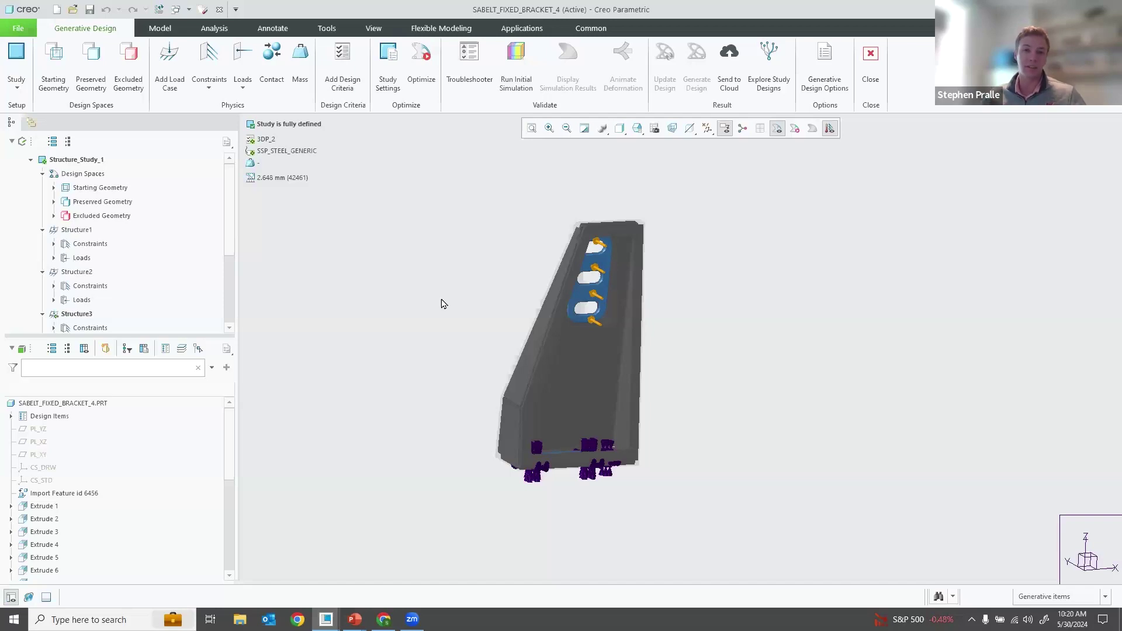
pyautogui.moveTo(180, 336); pyautogui.dragTo(178, 472)
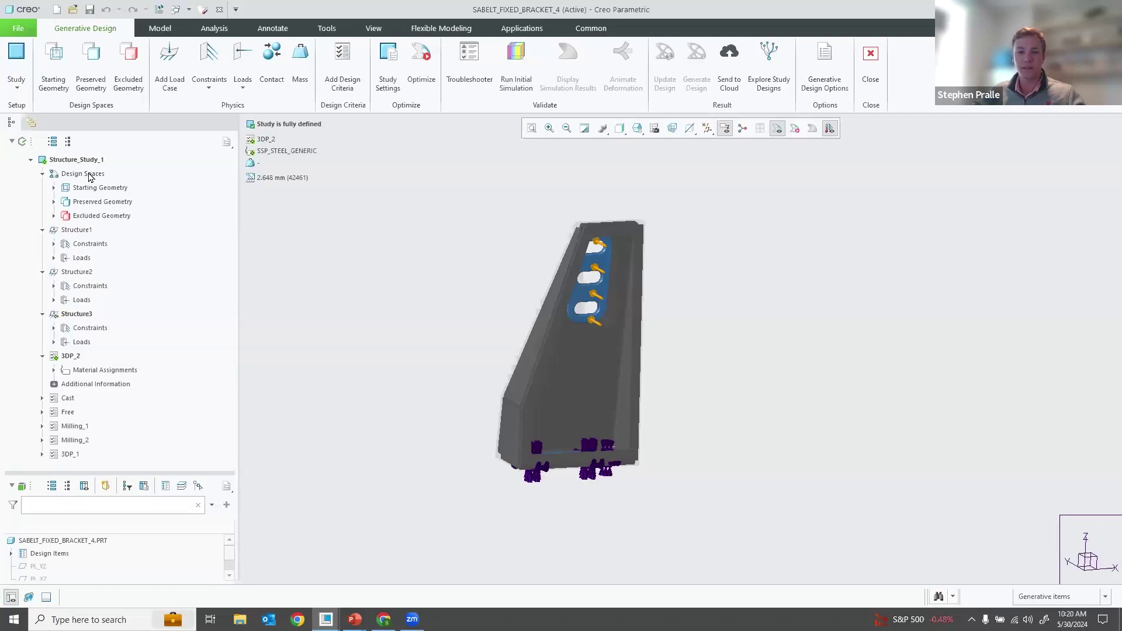
# Examine the starting geometry that defines the study's design space on the seat bracket.
pyautogui.click(96, 190)
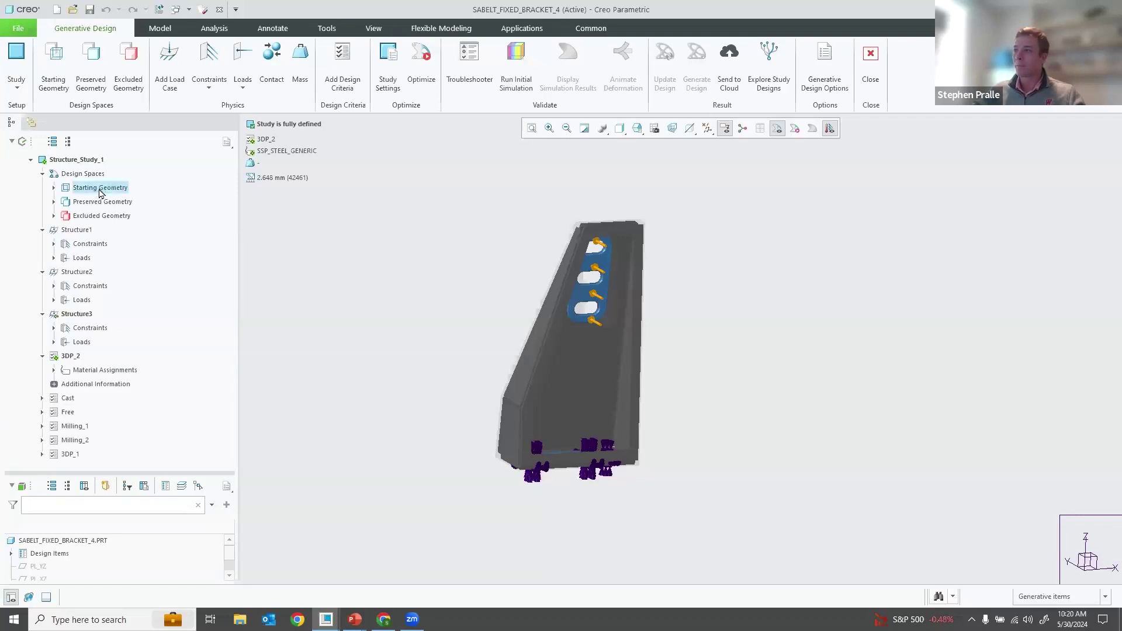
pyautogui.moveTo(506, 250)
pyautogui.mouseDown(button='middle')
pyautogui.moveTo(498, 275)
pyautogui.moveTo(653, 261)
pyautogui.moveTo(656, 228)
pyautogui.moveTo(526, 298)
pyautogui.moveTo(612, 289)
pyautogui.mouseUp(button='middle')
pyautogui.click(54, 188)
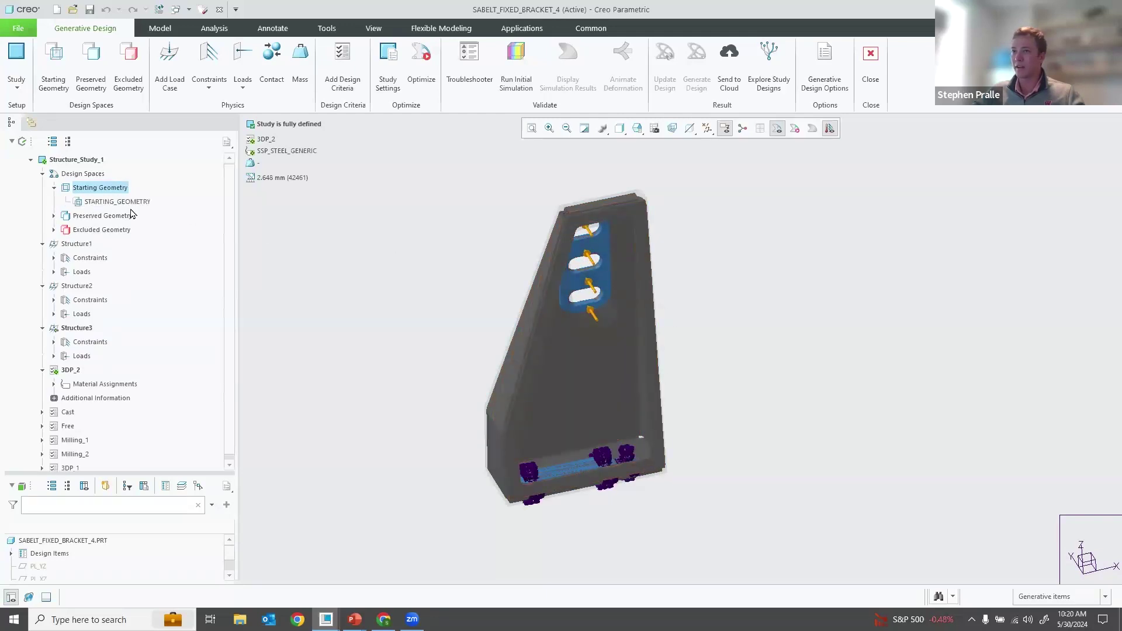
pyautogui.click(132, 202)
pyautogui.moveTo(592, 266); pyautogui.dragTo(616, 309, button='middle')
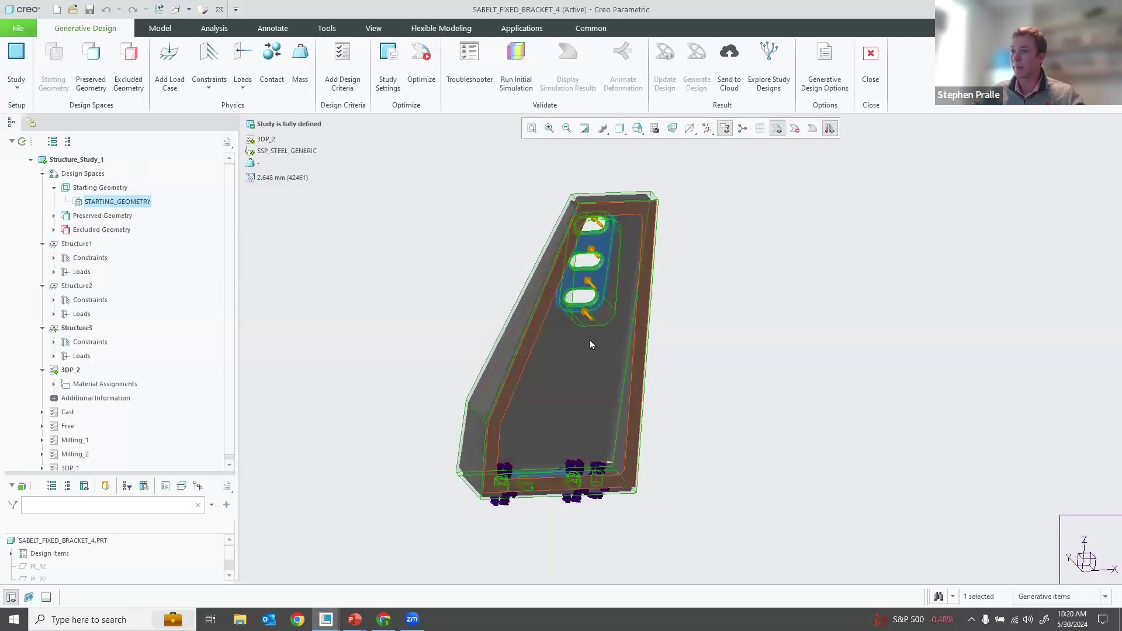
# Examine the study's two preserved geometry bodies and its excluded geometry around the bracket's base.
pyautogui.click(54, 215)
pyautogui.click(114, 232)
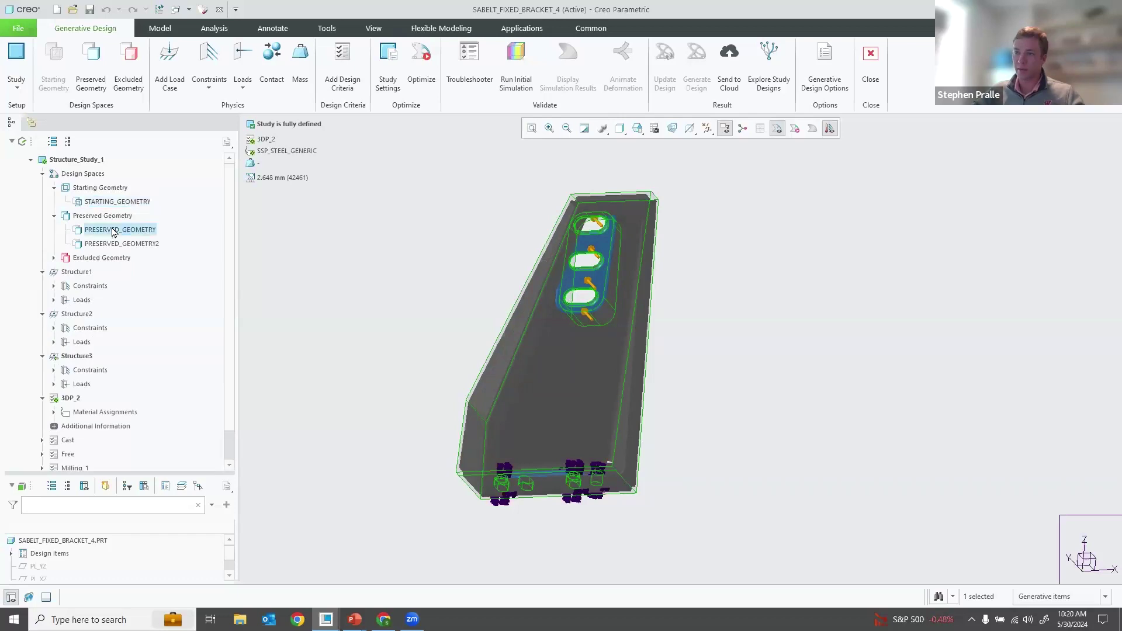
pyautogui.click(123, 244)
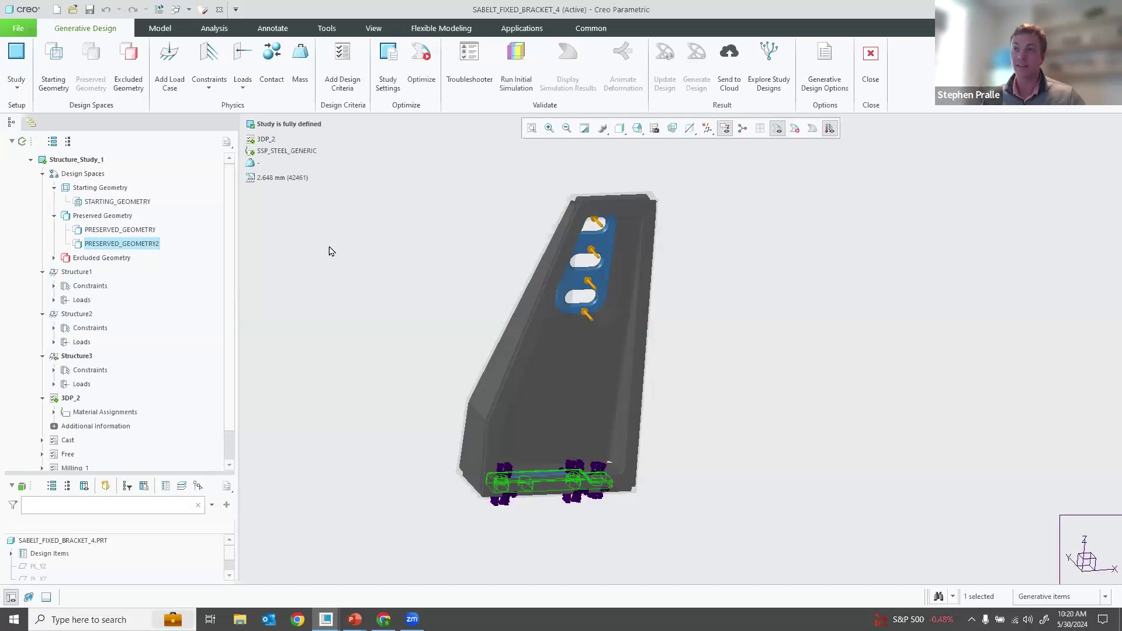
pyautogui.click(53, 257)
pyautogui.click(117, 272)
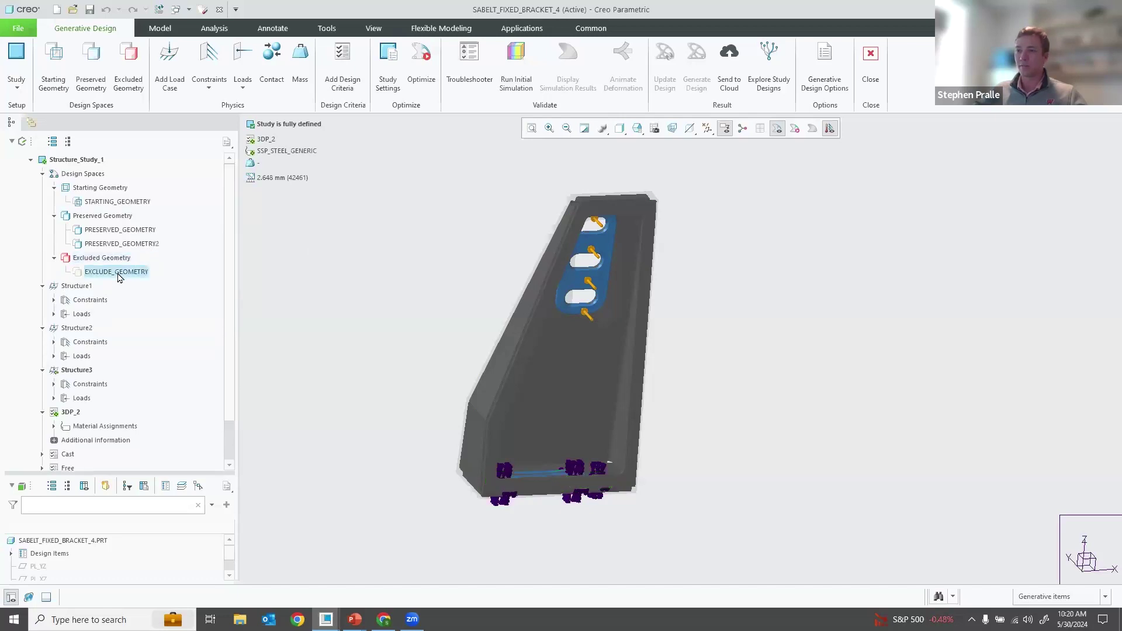
pyautogui.moveTo(539, 411); pyautogui.dragTo(566, 430, button='middle')
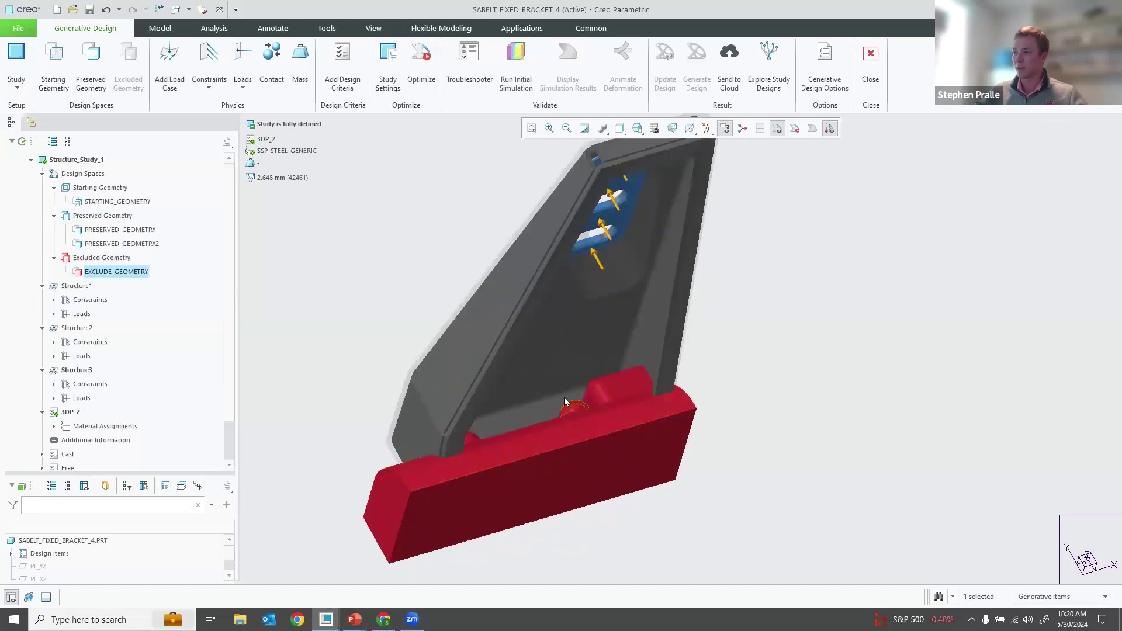
# Hide the excluded geometry around the seat bracket's base to expose the preserved mounting base underneath.
pyautogui.scroll(-2, 548, 415)
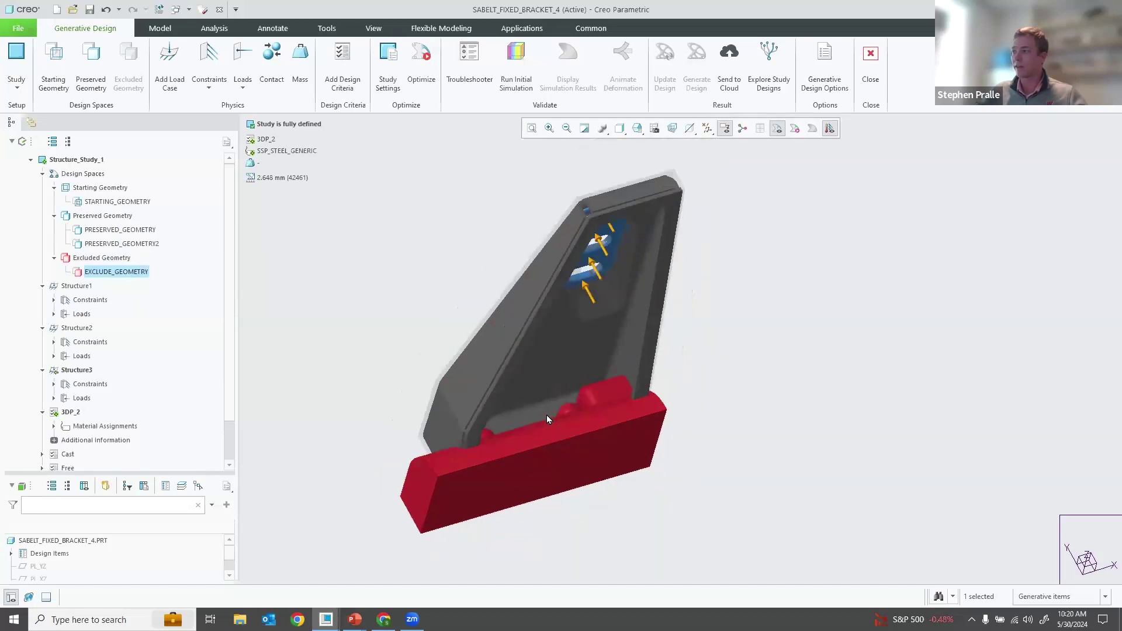
pyautogui.scroll(4, 546, 415)
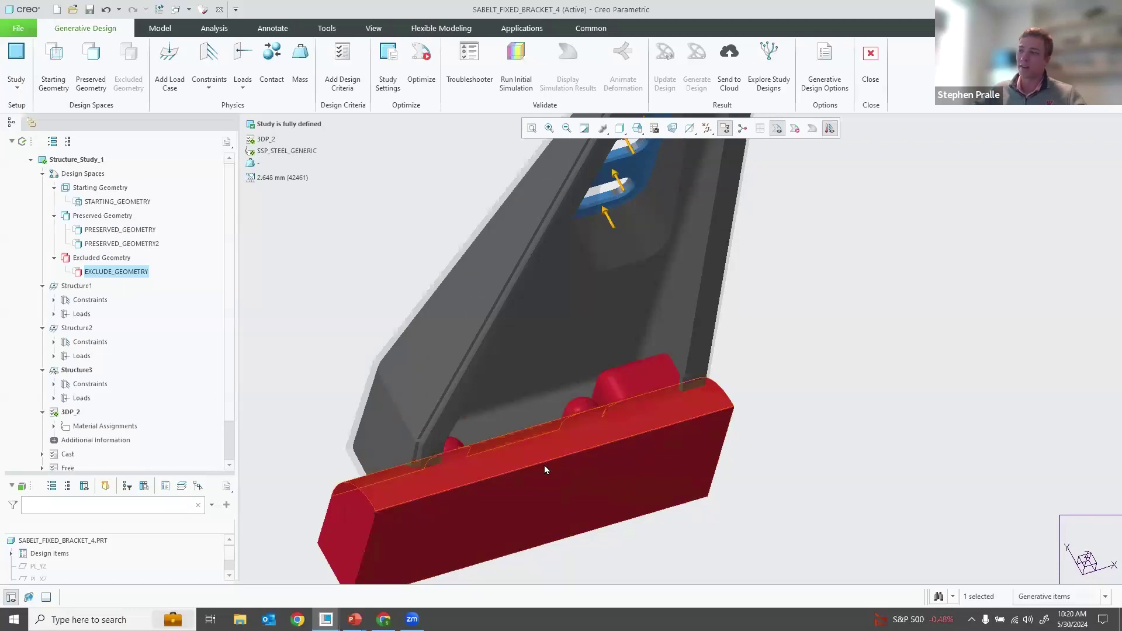
pyautogui.scroll(-2, 559, 455)
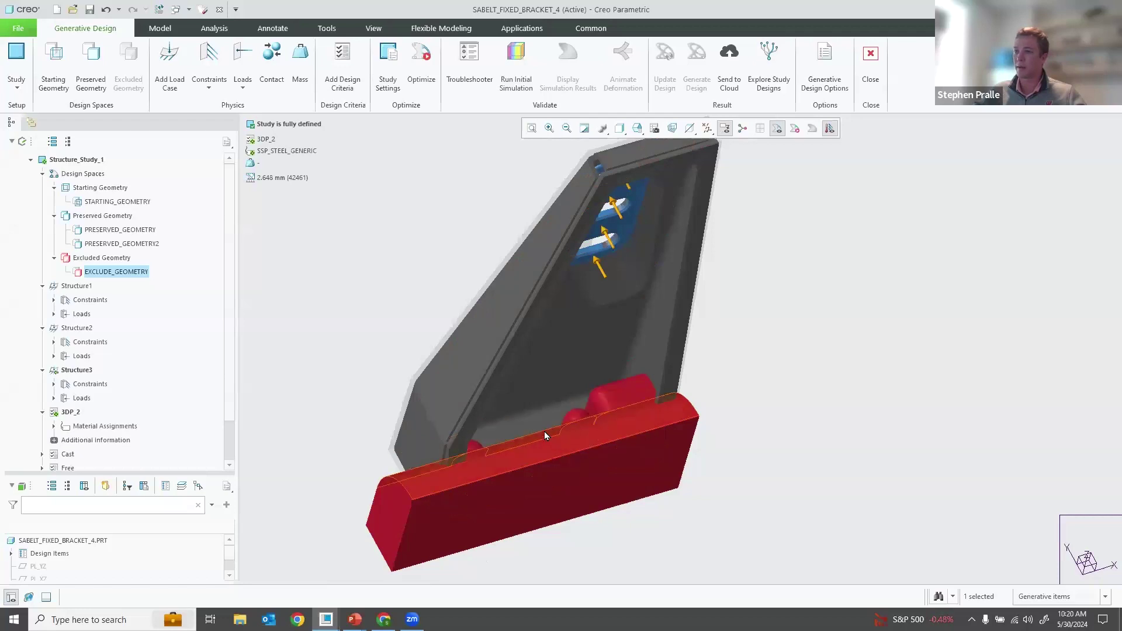
pyautogui.moveTo(545, 435); pyautogui.dragTo(539, 444, button='middle')
pyautogui.click(116, 276)
pyautogui.click(126, 229)
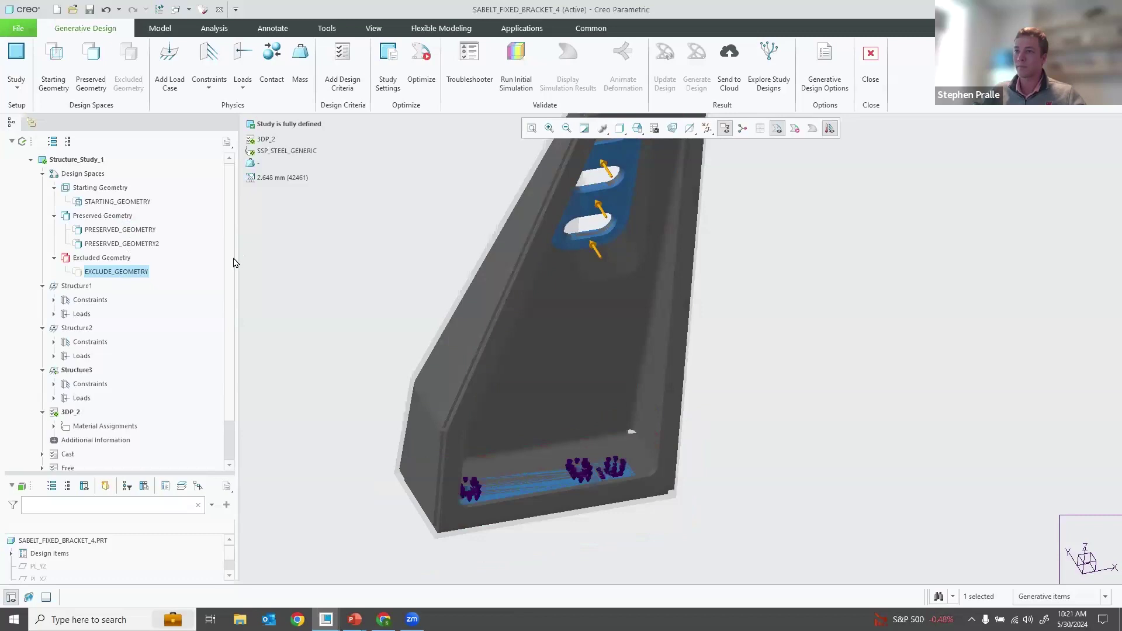
# Examine the third load case, Structure3, by highlighting its Force3 load and Fixed3 constraint on the bracket.
pyautogui.scroll(-2, 230, 239)
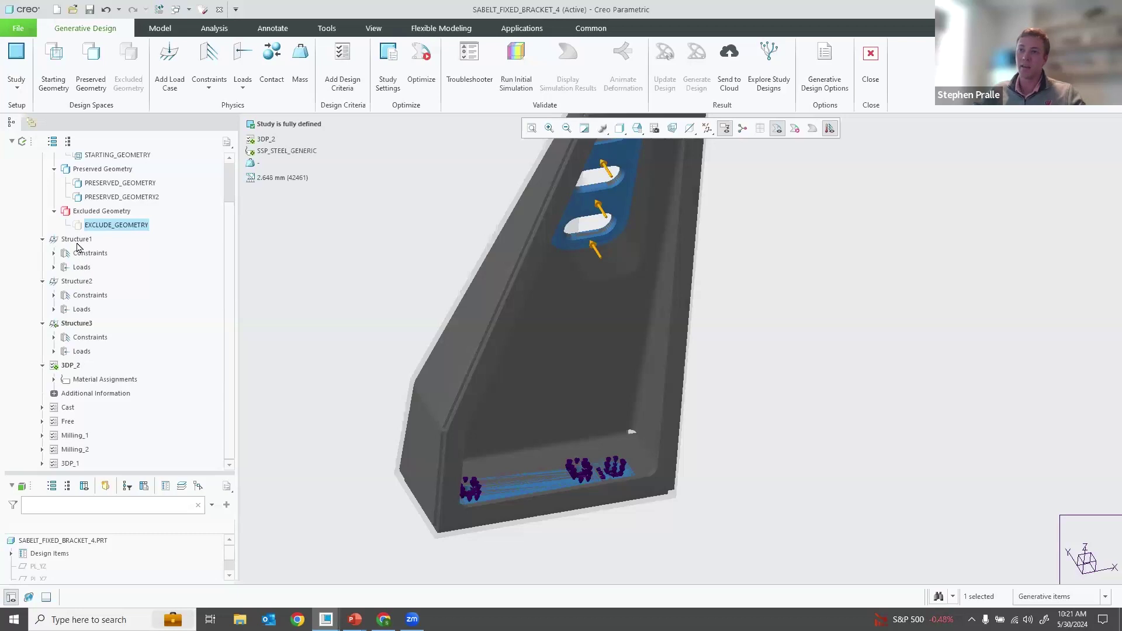
pyautogui.click(53, 337)
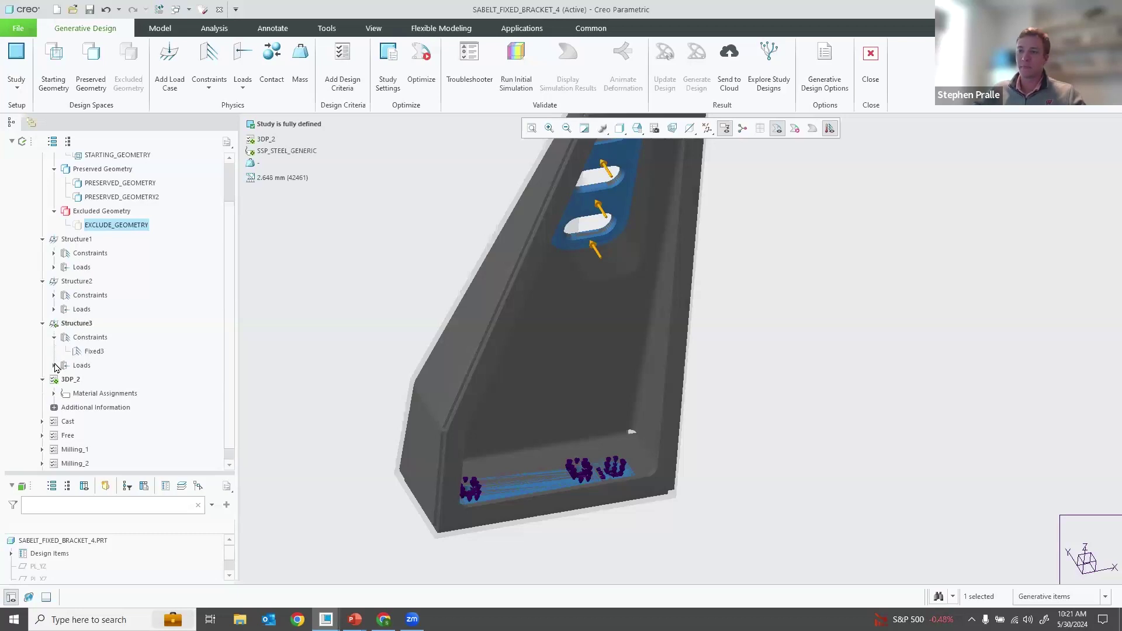
pyautogui.click(54, 365)
pyautogui.click(88, 379)
pyautogui.moveTo(553, 281); pyautogui.dragTo(595, 176, button='middle')
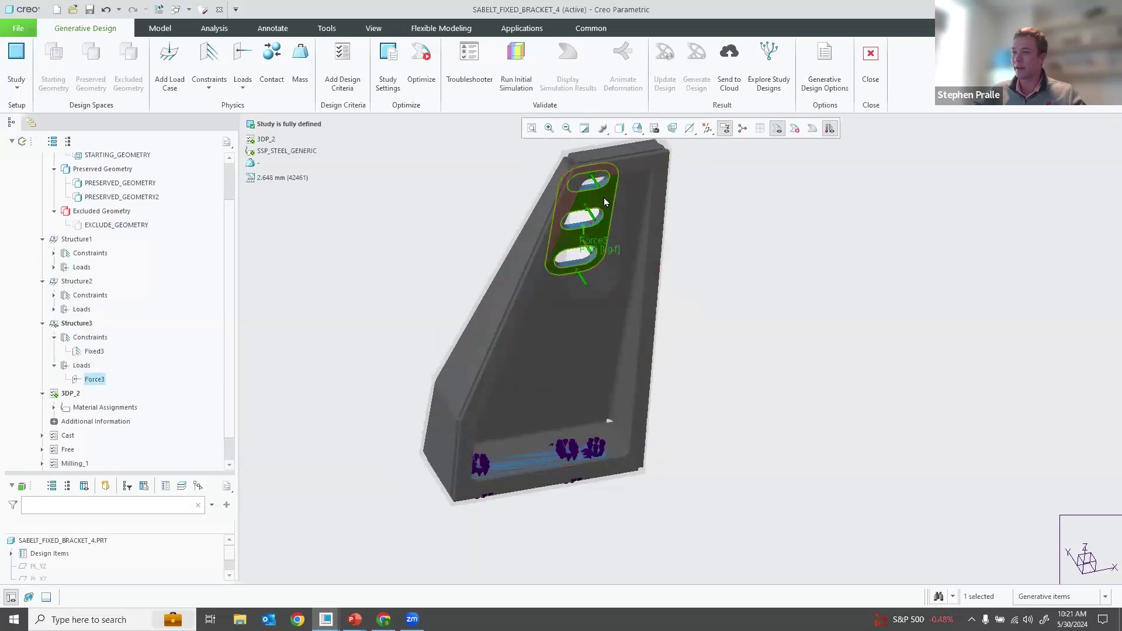
pyautogui.click(94, 351)
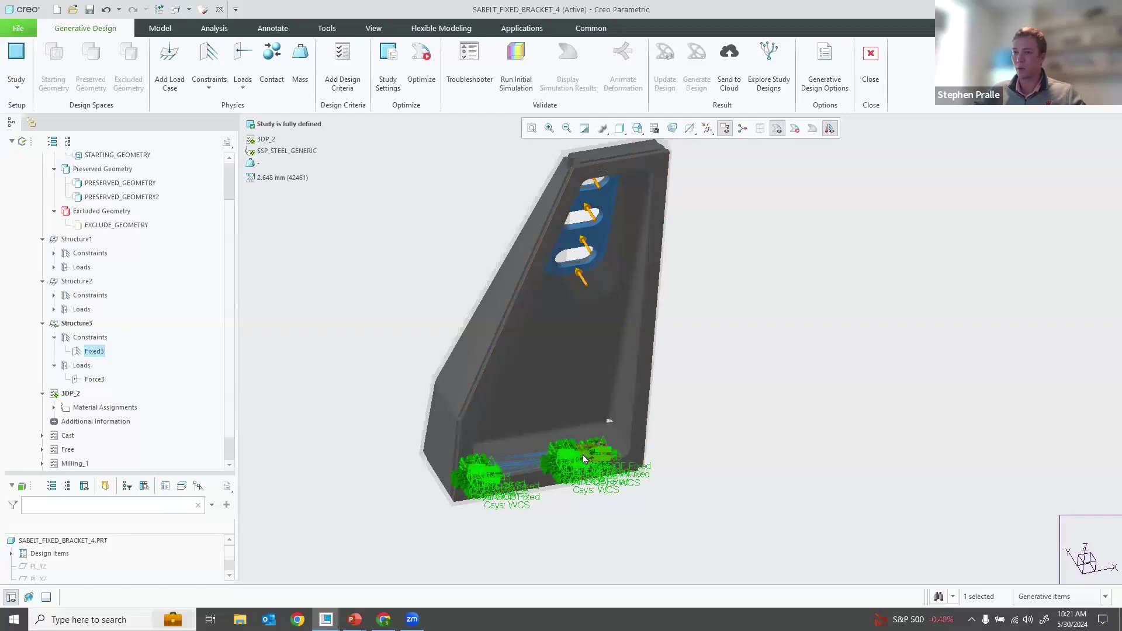
pyautogui.scroll(-1, 229, 283)
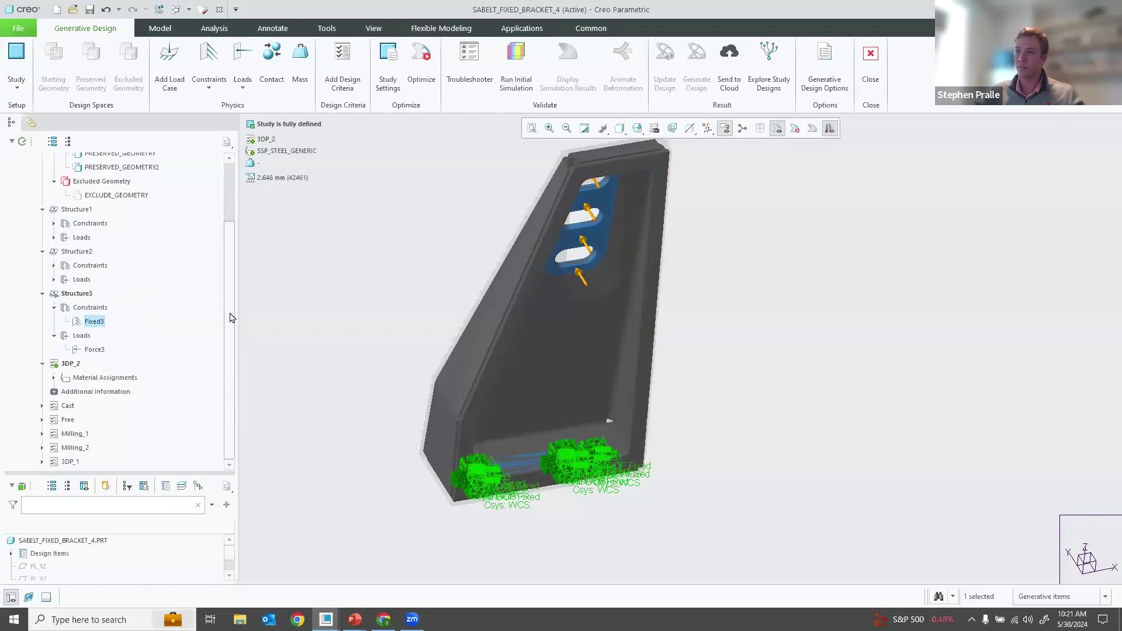
# Review the 3DP_2 design criteria for design goal, volume limit, build direction and materials, leaving them unchanged.
pyautogui.click(42, 365)
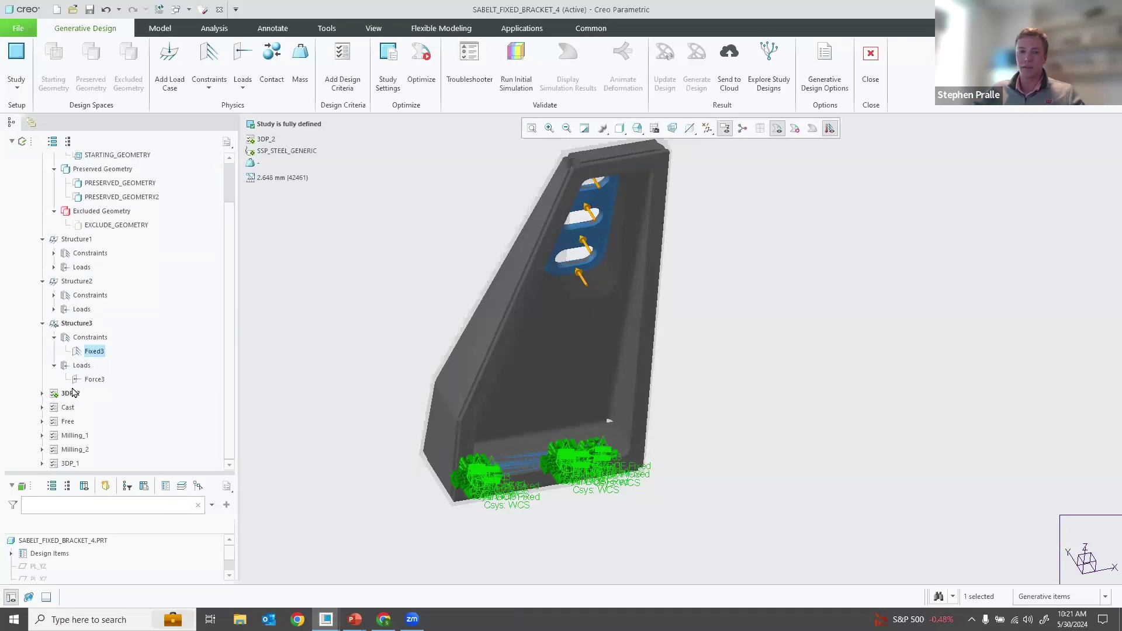
pyautogui.scroll(-1, 231, 333)
pyautogui.scroll(1, 231, 333)
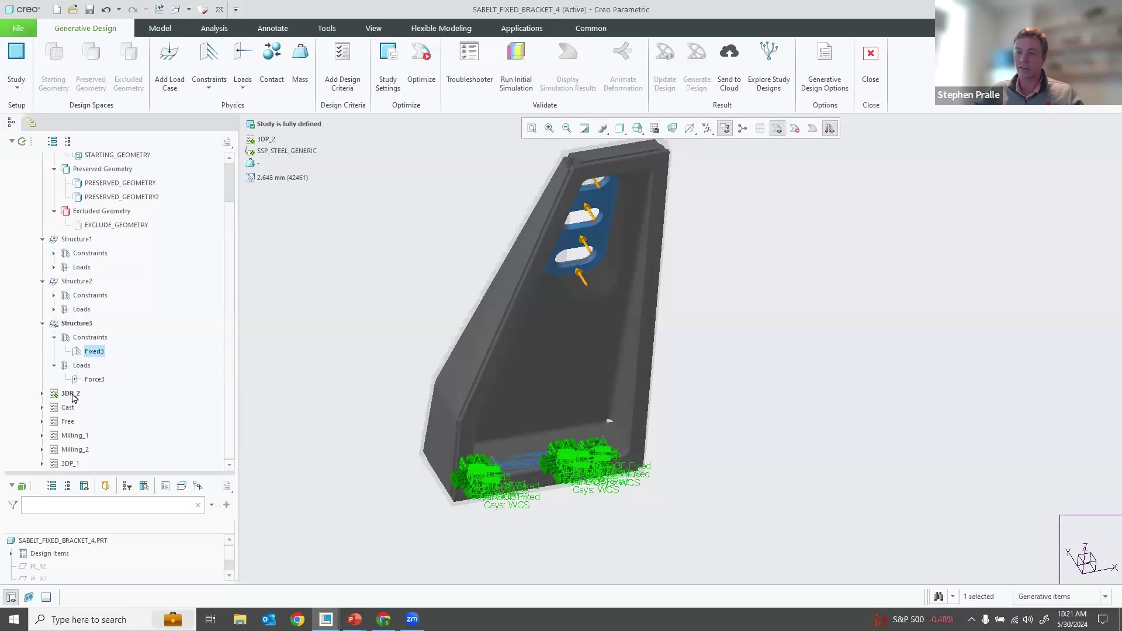
pyautogui.click(71, 394)
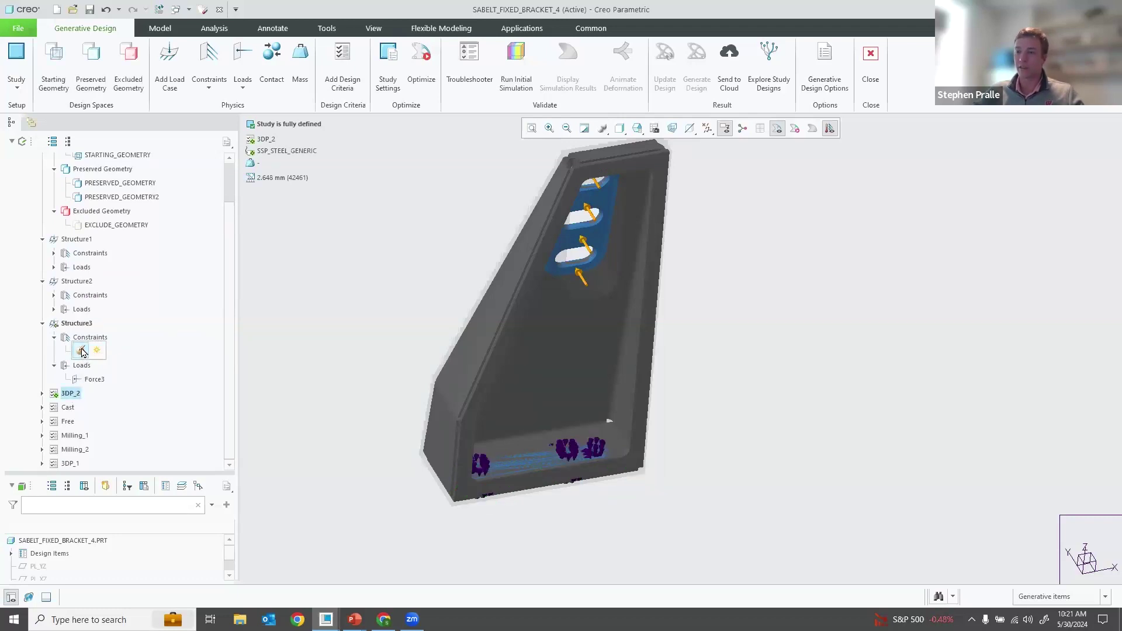
pyautogui.click(81, 351)
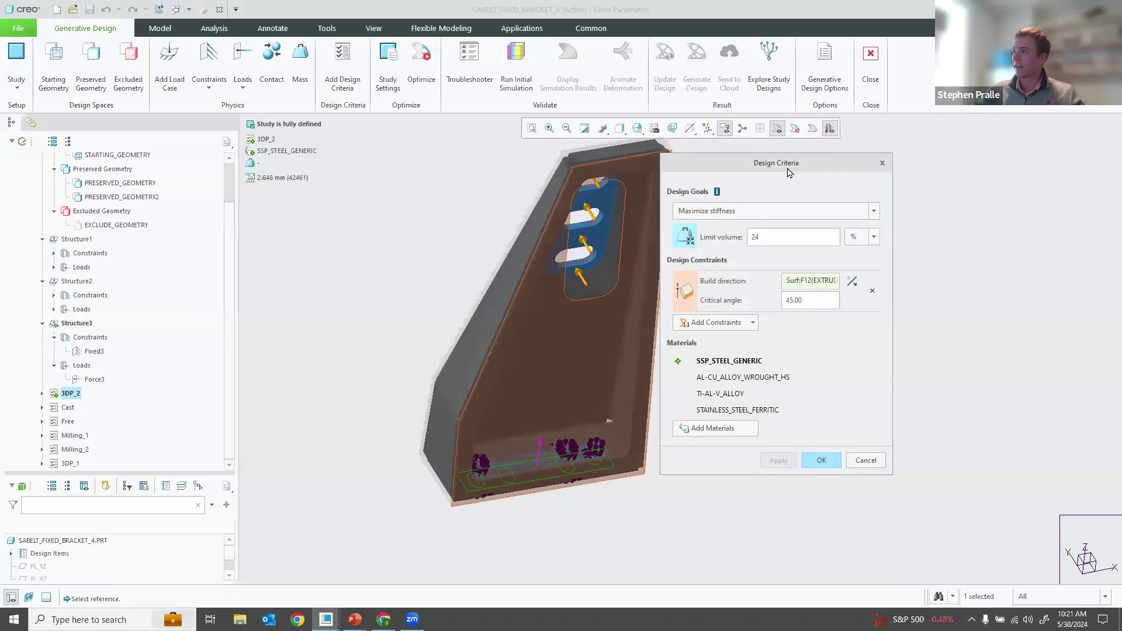
pyautogui.moveTo(789, 173); pyautogui.dragTo(817, 186)
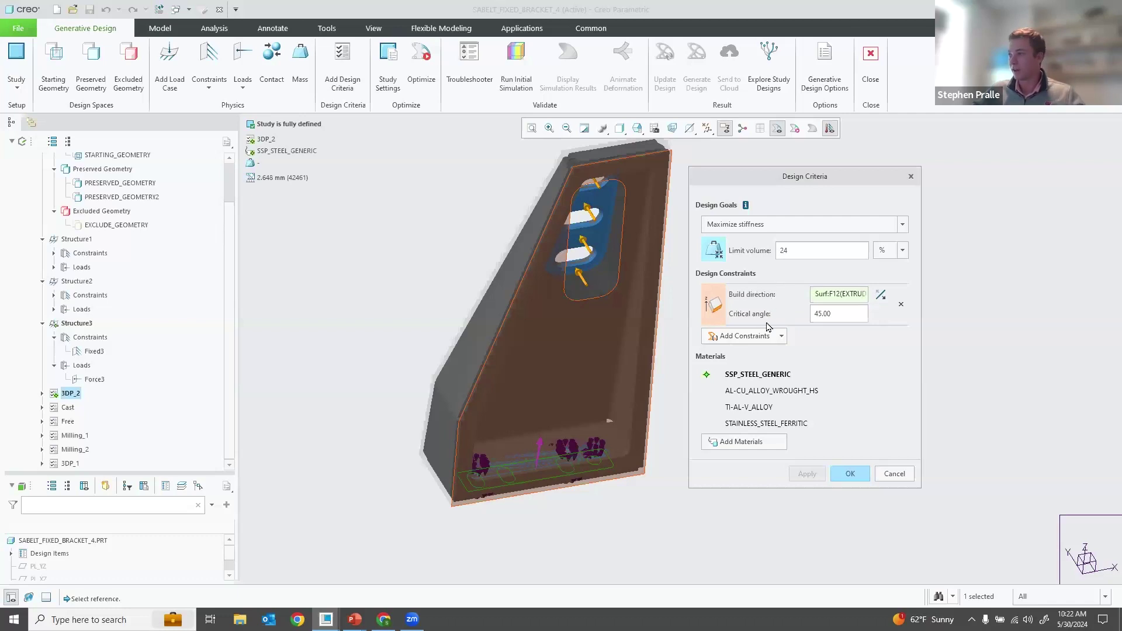
pyautogui.click(895, 473)
pyautogui.click(570, 333)
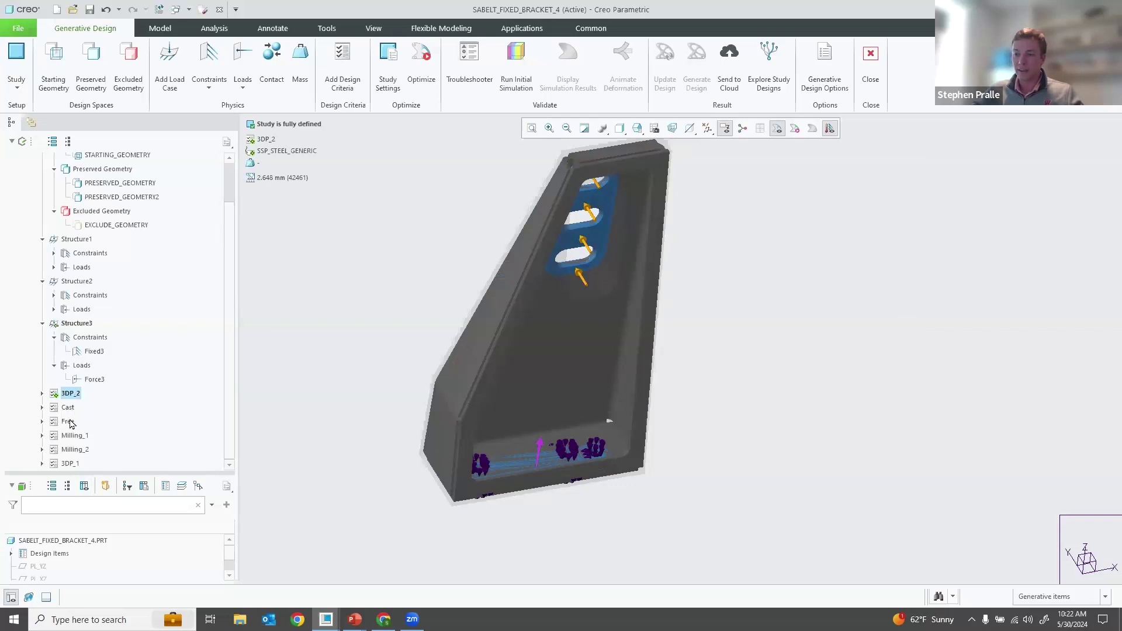
# Review the Milling_1 design criteria for volume limit, extrude direction and materials, leaving them unchanged.
pyautogui.click(76, 440)
pyautogui.click(103, 401)
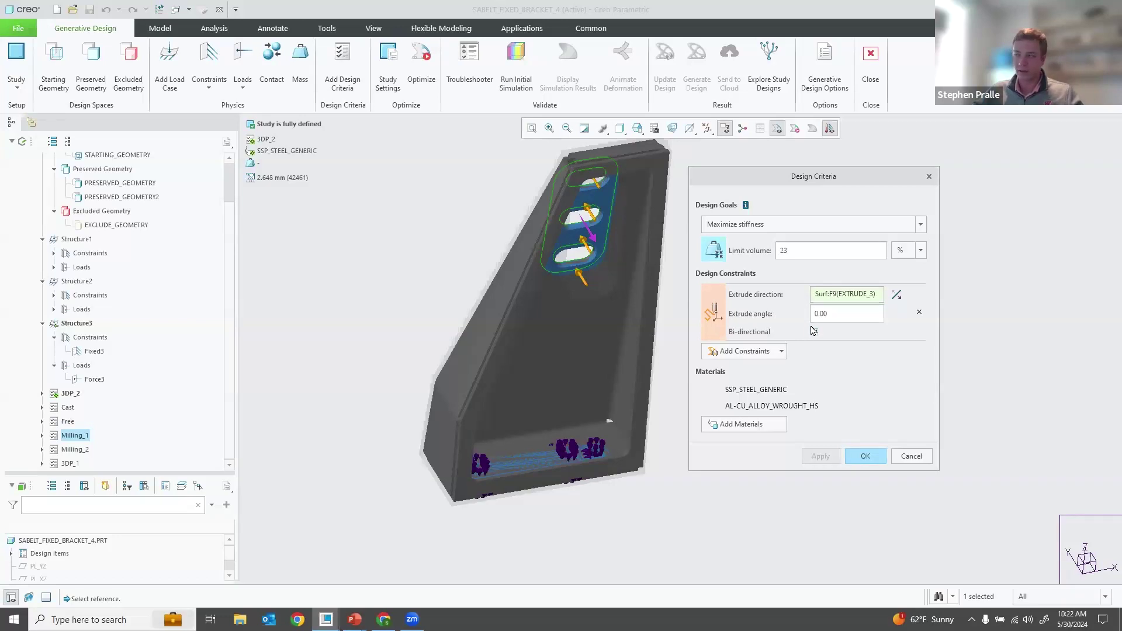
pyautogui.click(912, 457)
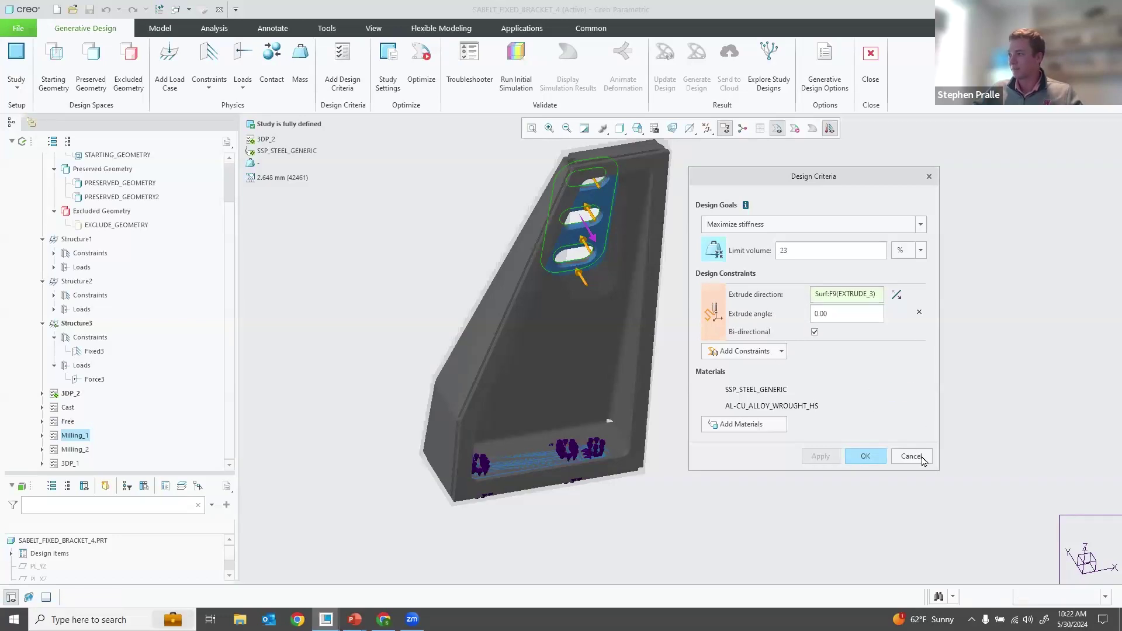
pyautogui.click(562, 332)
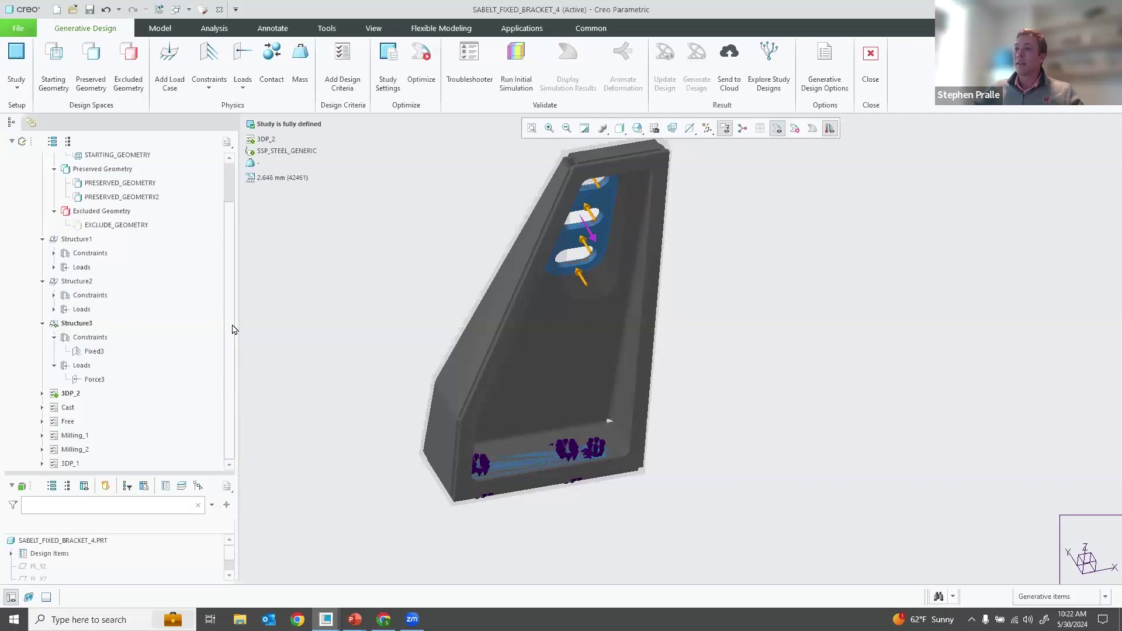
# Start optimizing Structure_Study_1 with the 3DP_2 design criteria.
pyautogui.scroll(1, 233, 328)
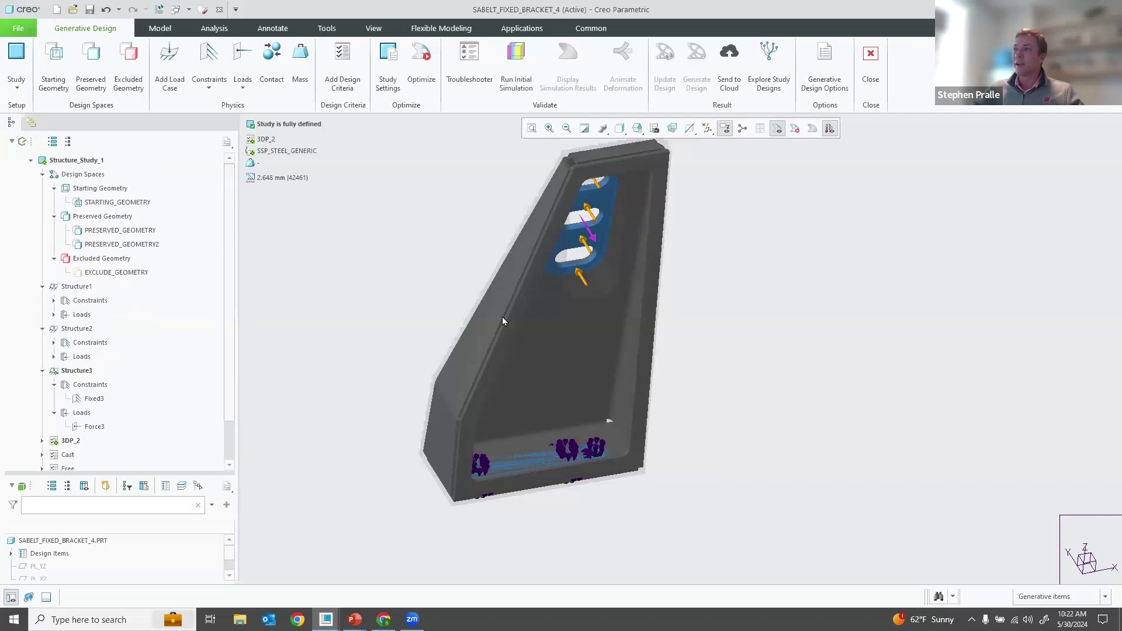
pyautogui.click(425, 70)
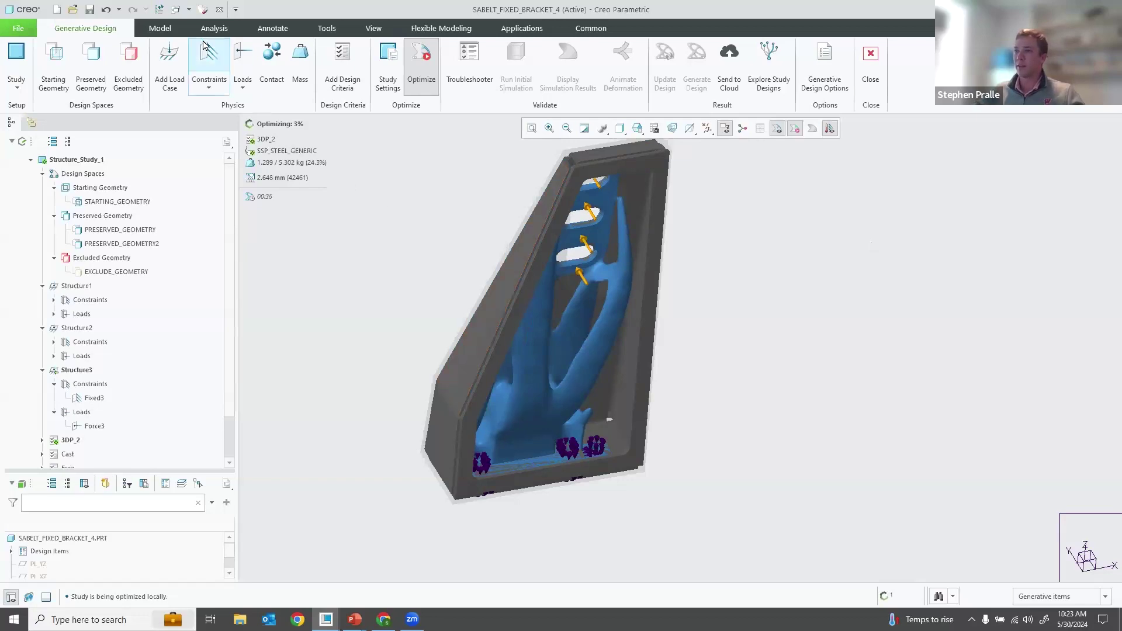
# Switch to BRACKET_ASSY.ASM, open its organic front bracket SABELT_FIXED_BRACKET_4_9_0001.PRT separately and examine its shape from several angles.
pyautogui.click(189, 10)
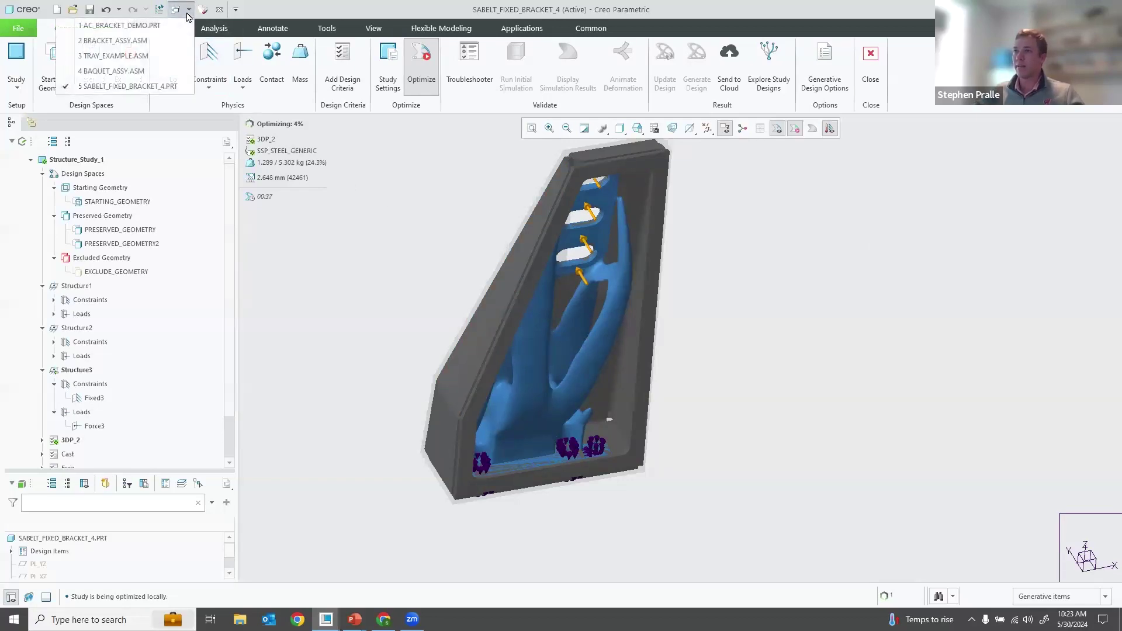
pyautogui.click(147, 41)
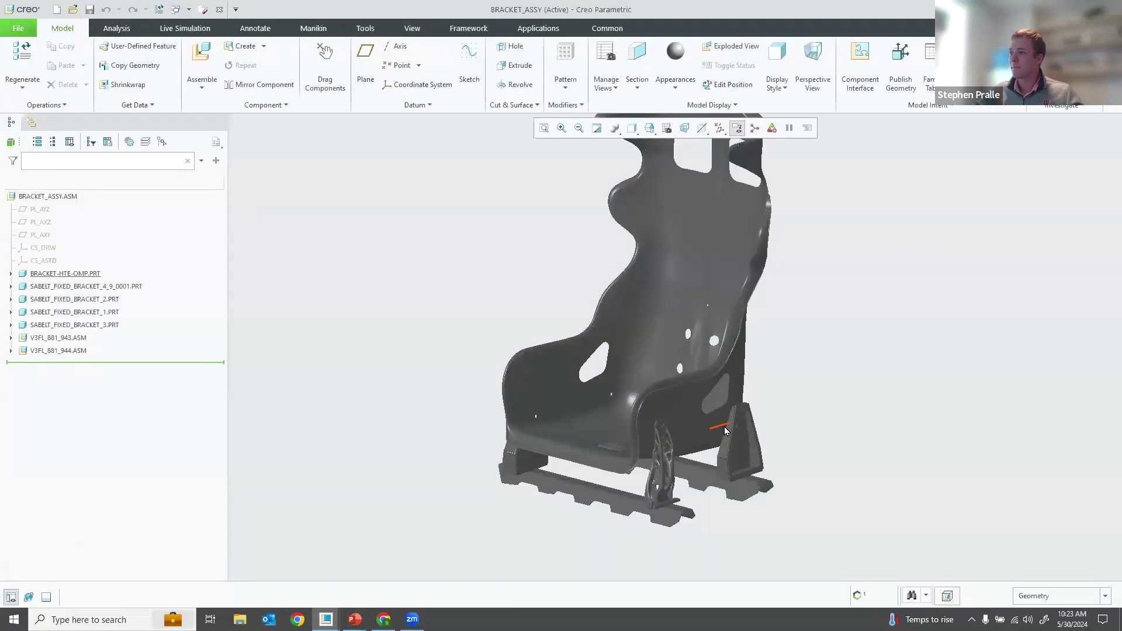
pyautogui.scroll(5, 587, 369)
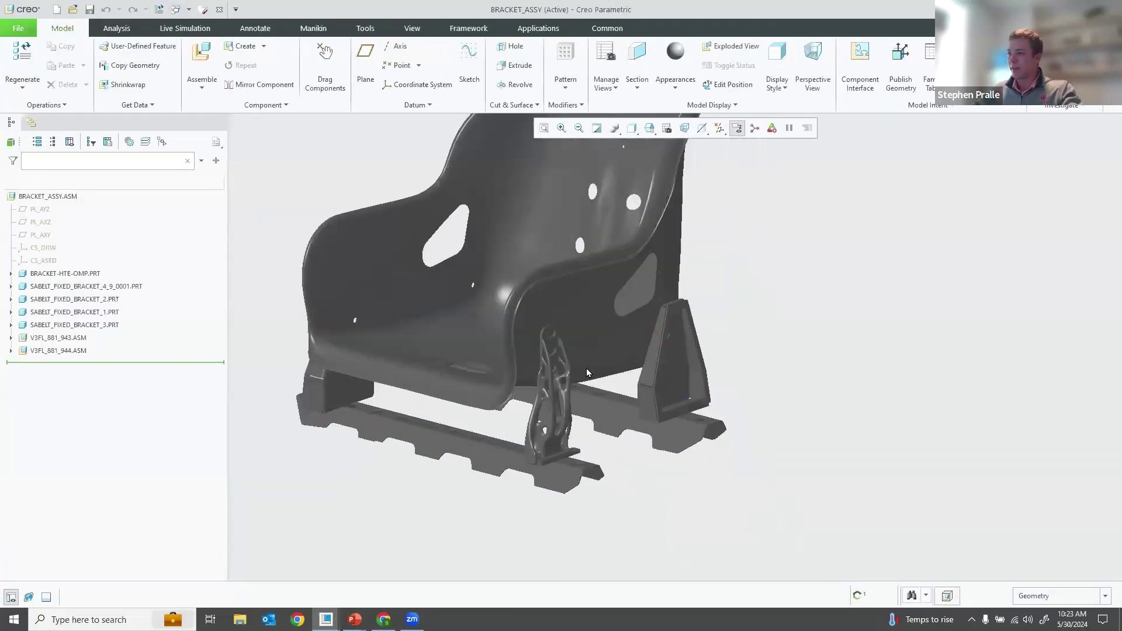
pyautogui.scroll(-2, 555, 391)
pyautogui.scroll(2, 542, 358)
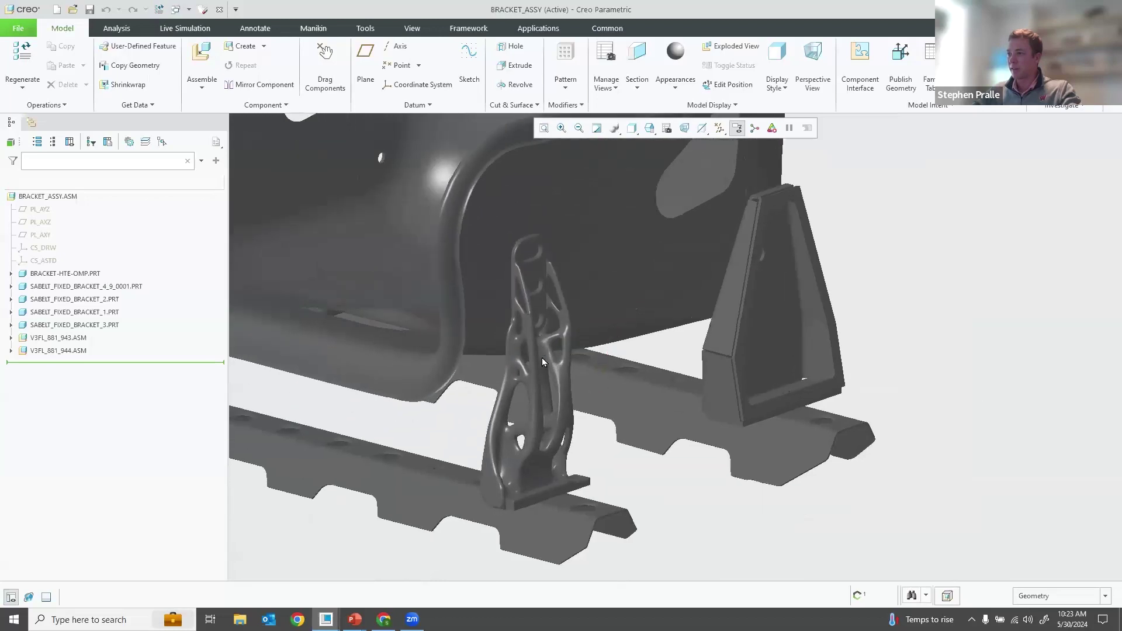
pyautogui.click(531, 352)
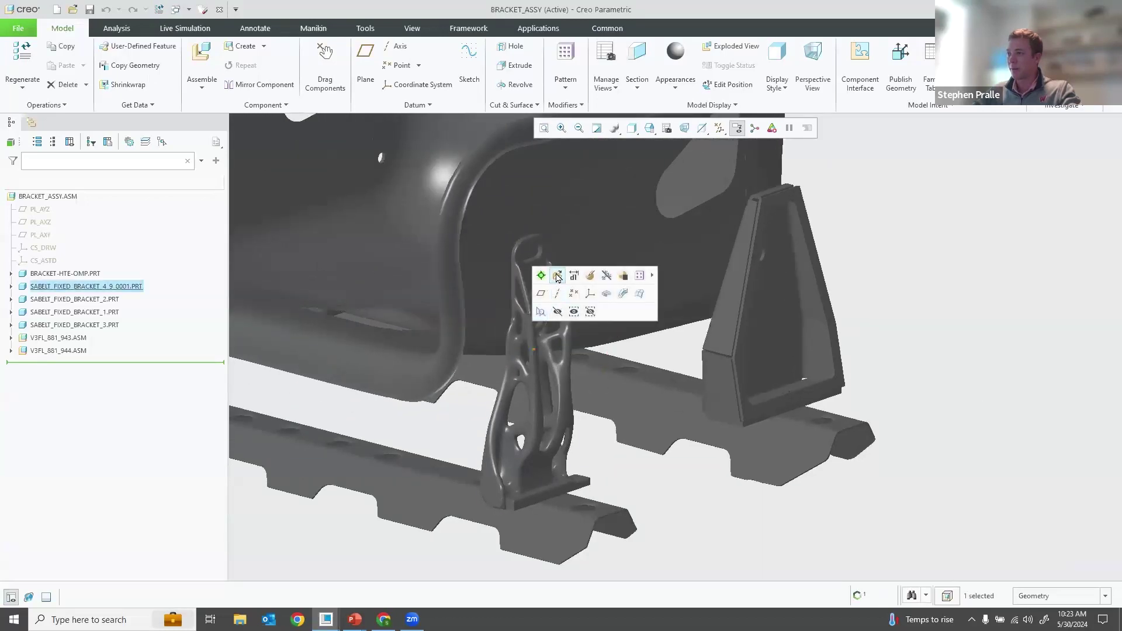
pyautogui.click(558, 275)
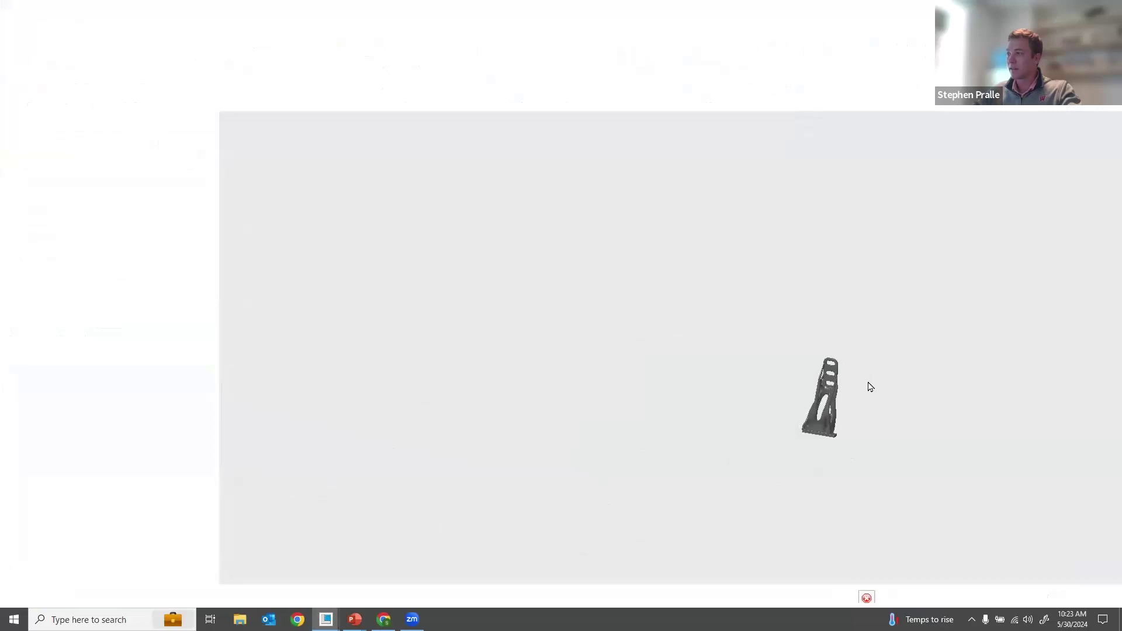
pyautogui.scroll(4, 868, 385)
pyautogui.moveTo(812, 422)
pyautogui.keyDown('ctrl'); pyautogui.mouseDown(button='middle')
pyautogui.moveTo(731, 356)
pyautogui.moveTo(539, 292)
pyautogui.moveTo(581, 313)
pyautogui.moveTo(583, 338)
pyautogui.moveTo(573, 338)
pyautogui.moveTo(577, 297)
pyautogui.moveTo(605, 307)
pyautogui.mouseUp(button='middle'); pyautogui.keyUp('ctrl')
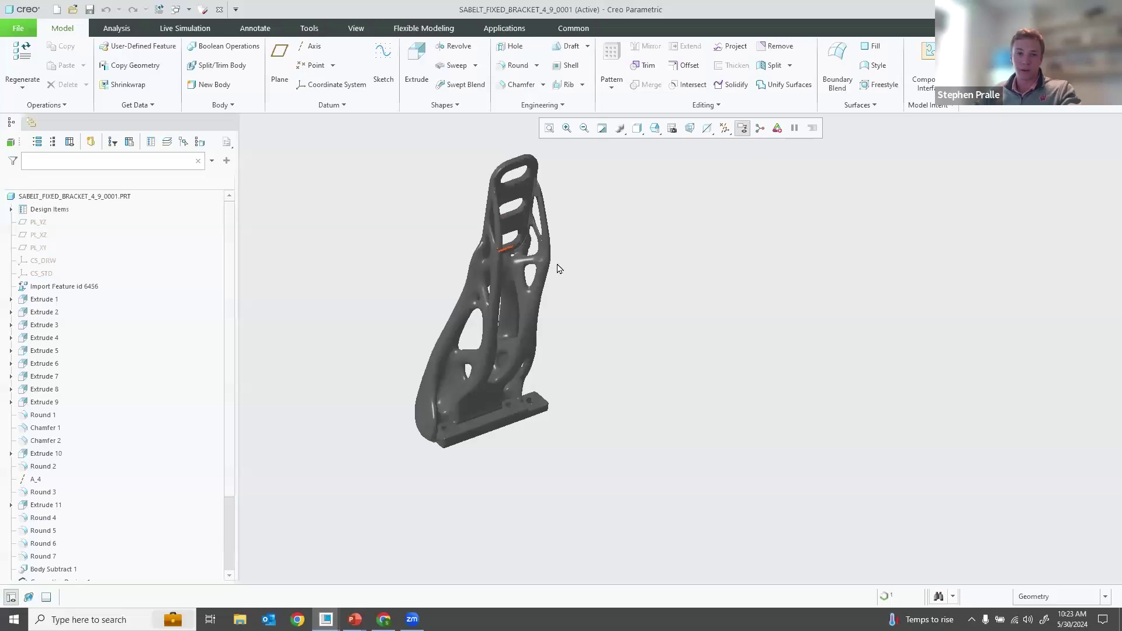
pyautogui.moveTo(517, 296); pyautogui.dragTo(517, 257, button='middle')
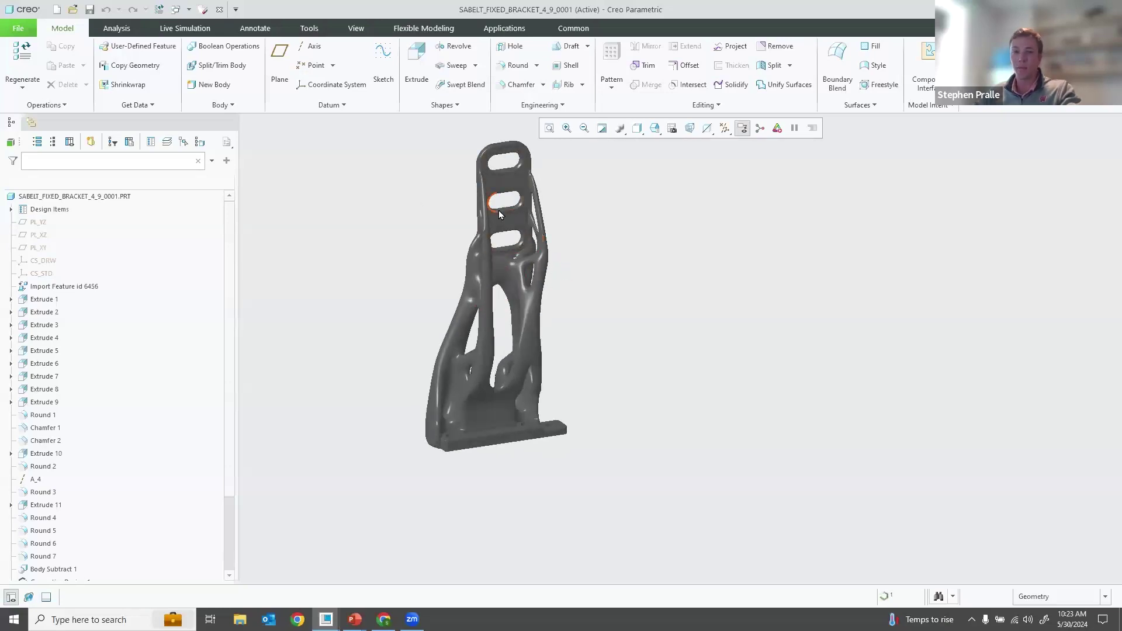
pyautogui.moveTo(517, 268)
pyautogui.mouseDown(button='middle')
pyautogui.moveTo(510, 345)
pyautogui.moveTo(511, 266)
pyautogui.moveTo(577, 283)
pyautogui.mouseUp(button='middle')
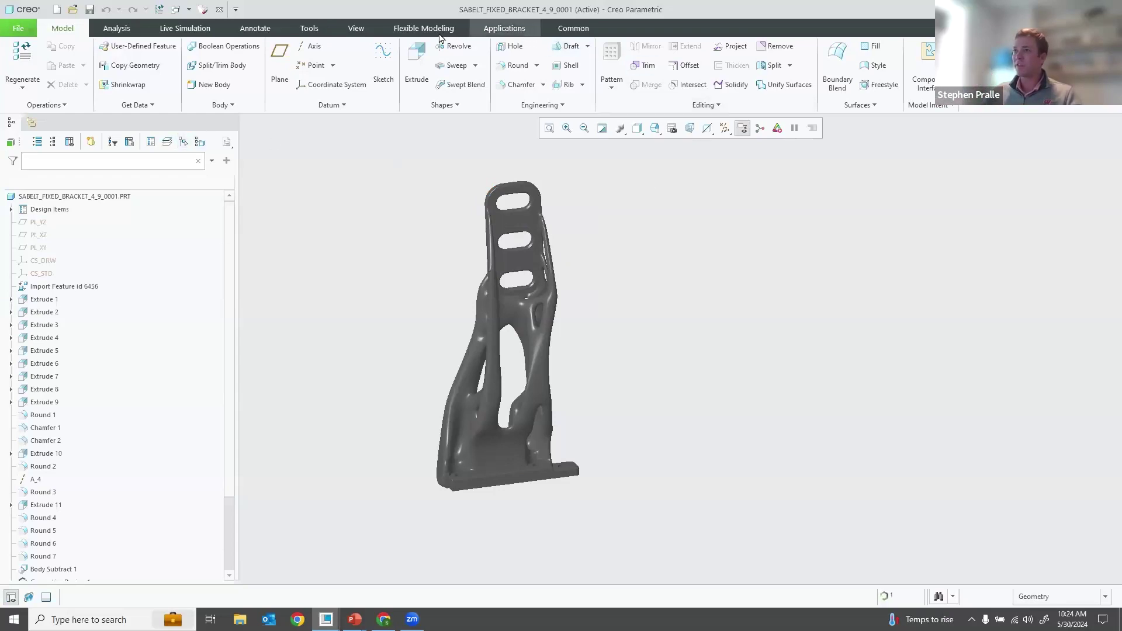
# Return to the optimized study in SABELT_FIXED_BRACKET_4.PRT and open the exploration of its study designs.
pyautogui.click(188, 12)
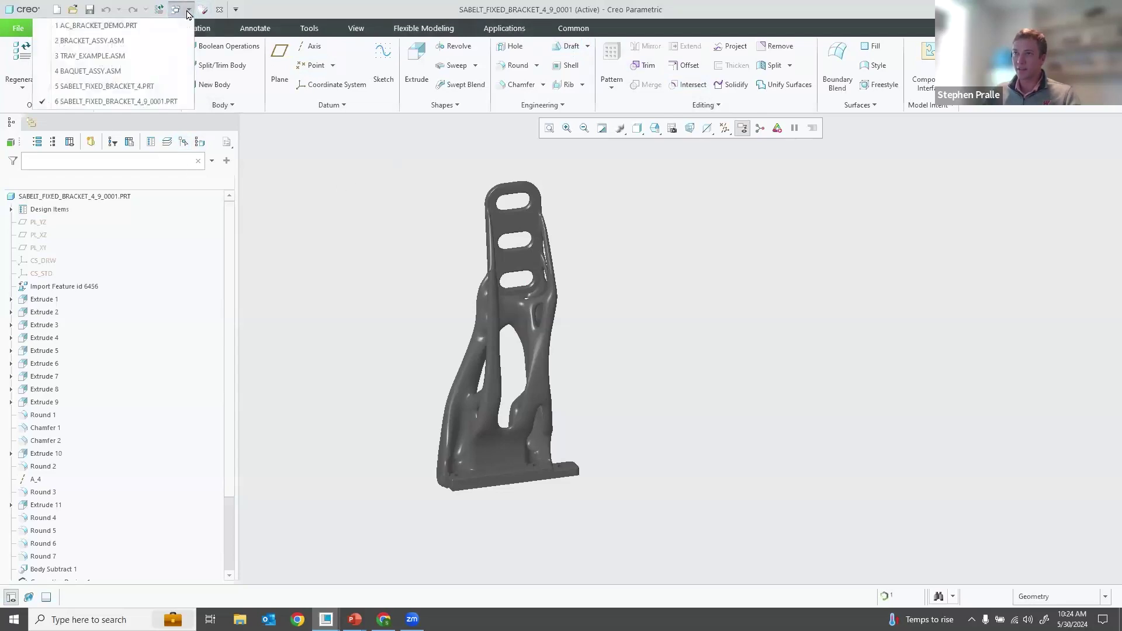
pyautogui.click(139, 86)
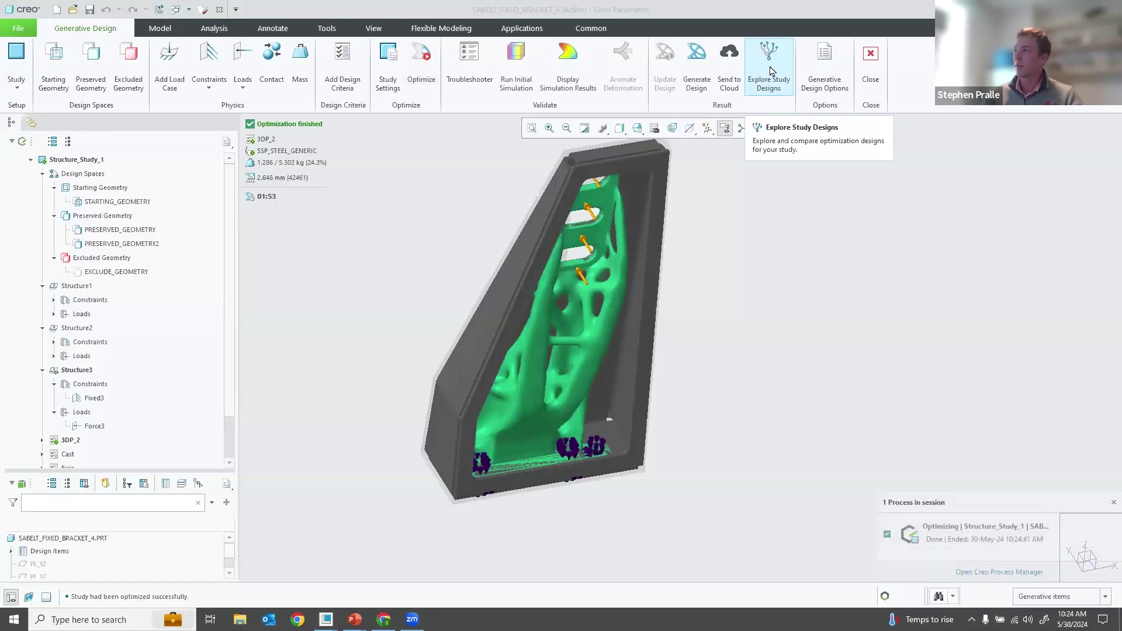
pyautogui.click(778, 68)
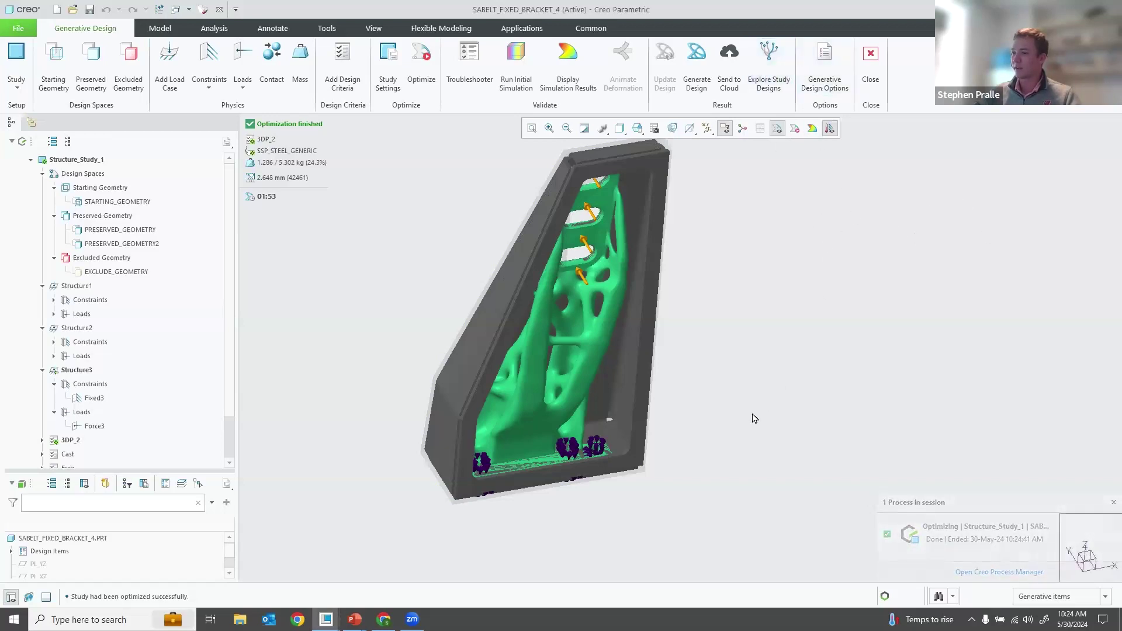
# Switch to the PowerPoint slide show and advance to the Generative Design Strategy slide.
pyautogui.hotkey('alt', 'Tab')
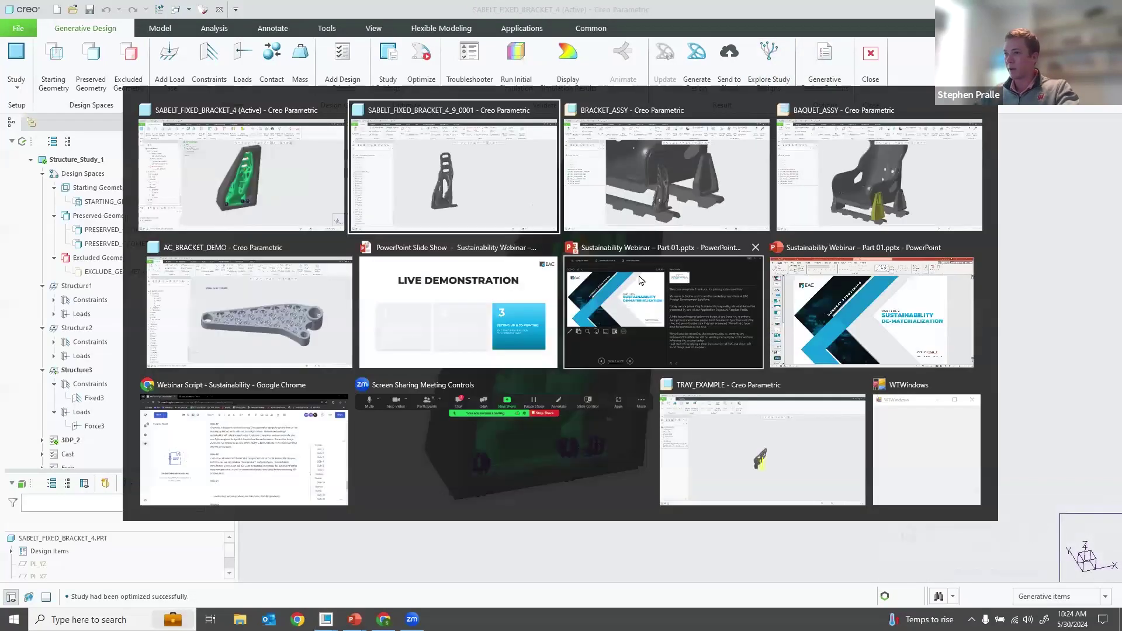
pyautogui.click(485, 305)
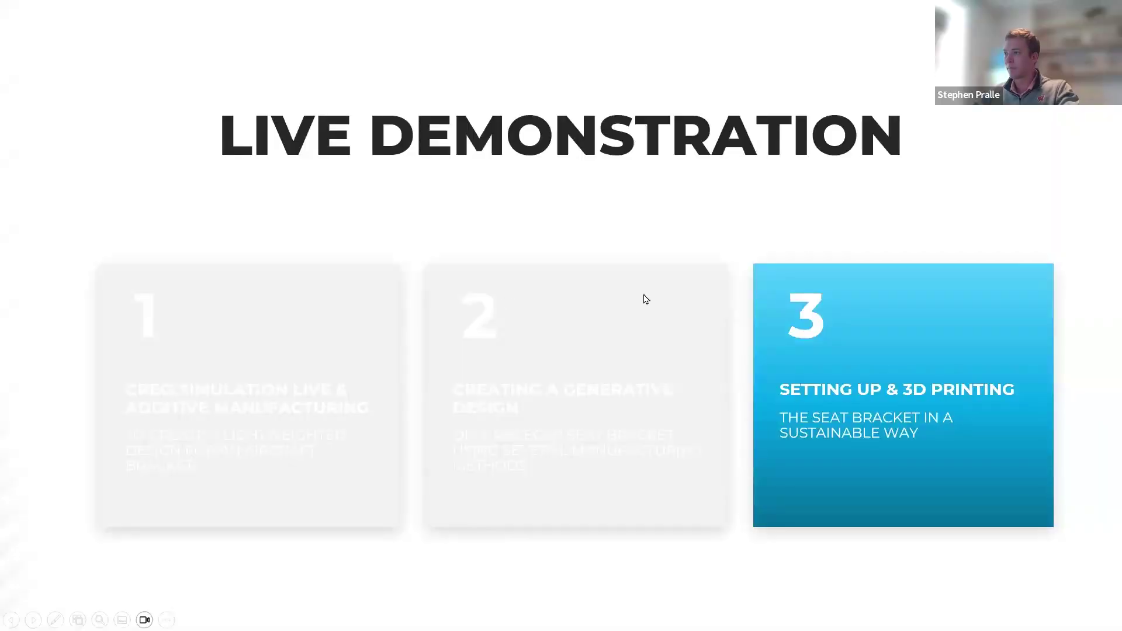
pyautogui.press('Right')
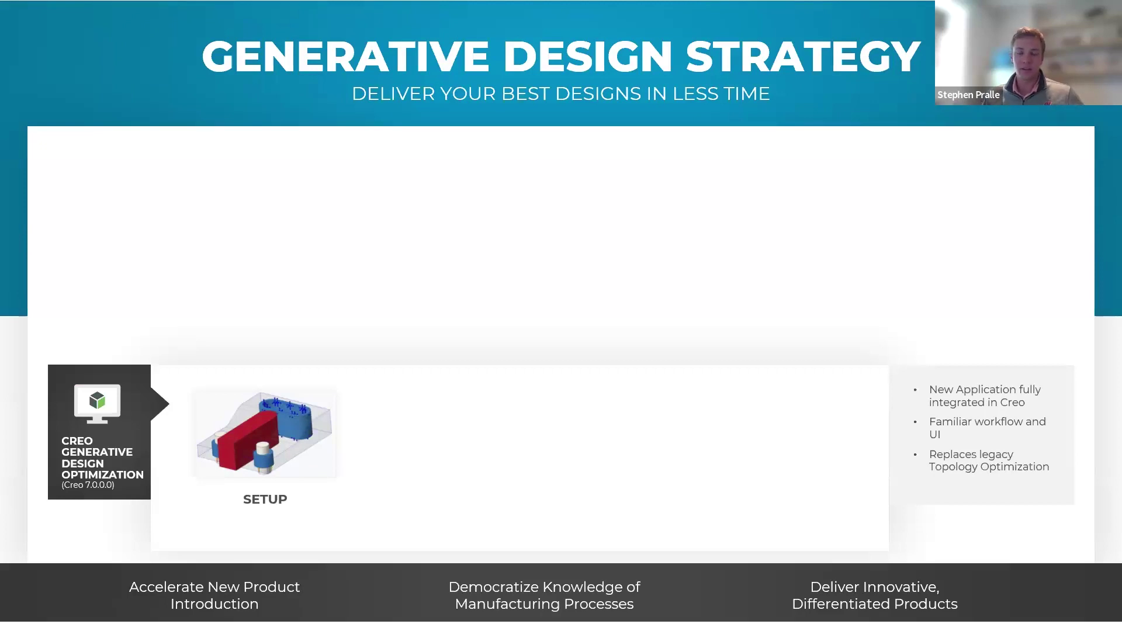
# Reveal the slide's remaining workflow stages, from Optimize through Cont'd Design and from Uploaded Study to Filter & Compare.
pyautogui.press('Right')
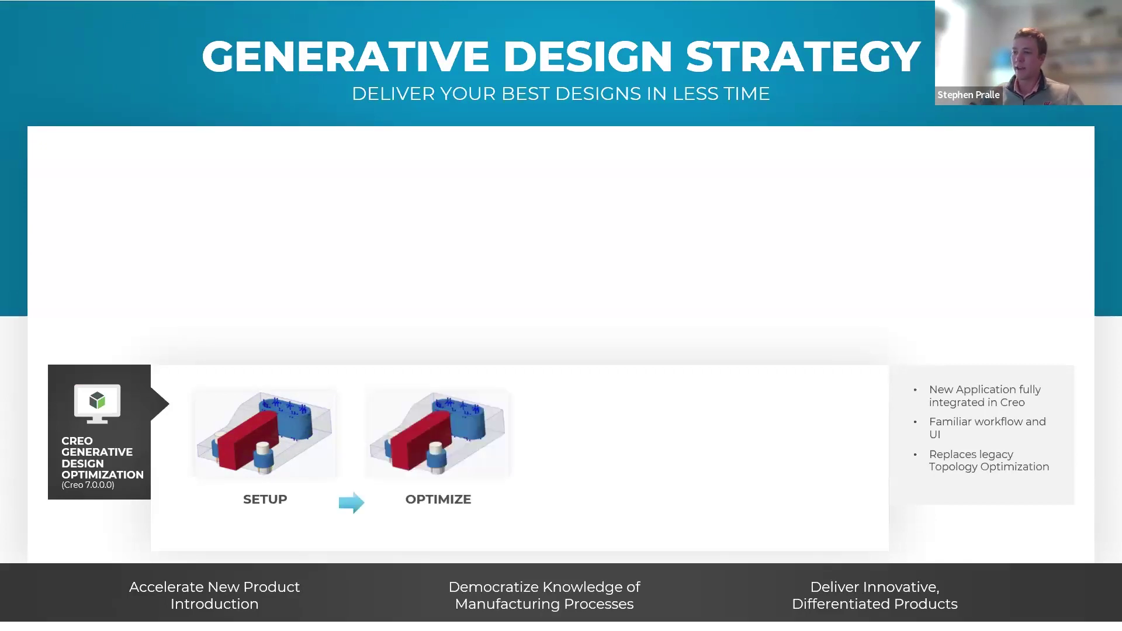
pyautogui.press('Right')
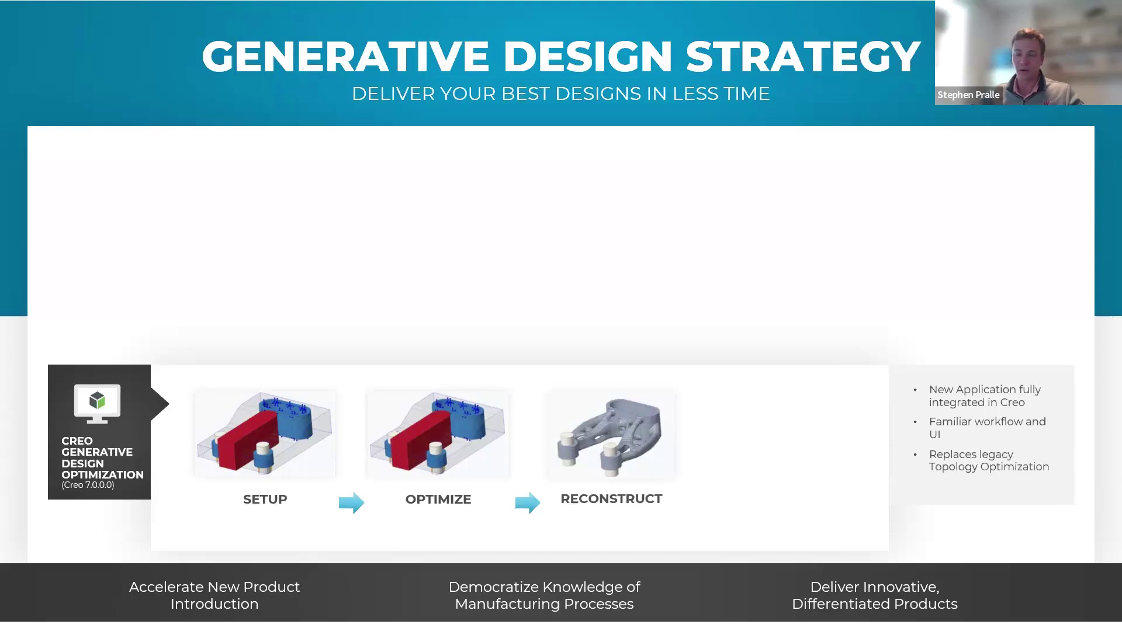
pyautogui.press('Right')
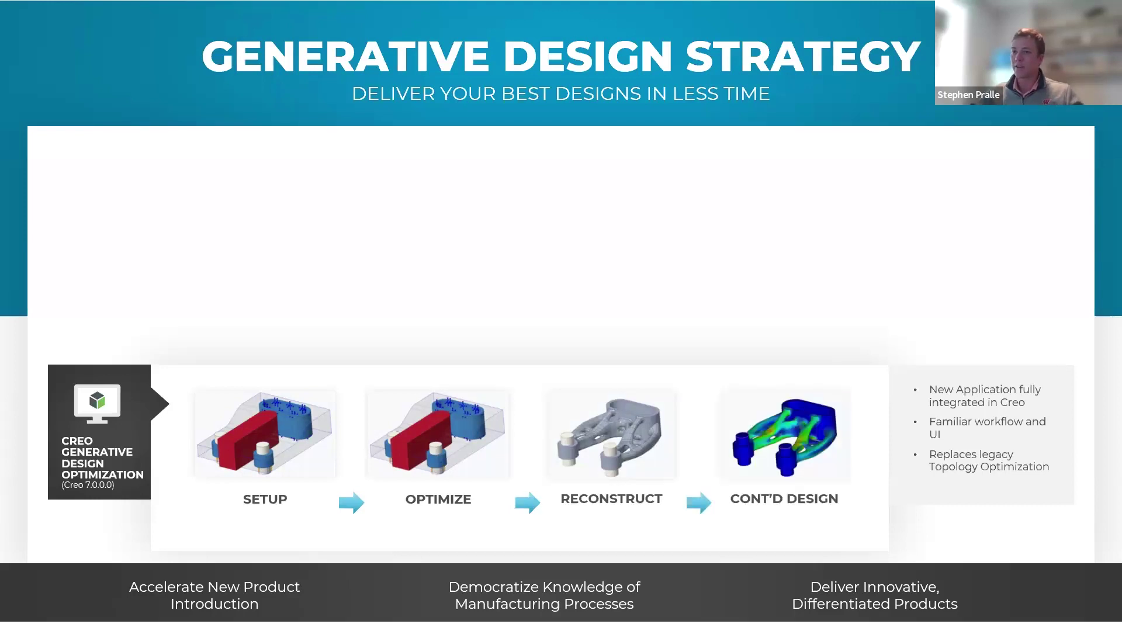
pyautogui.press('Right')
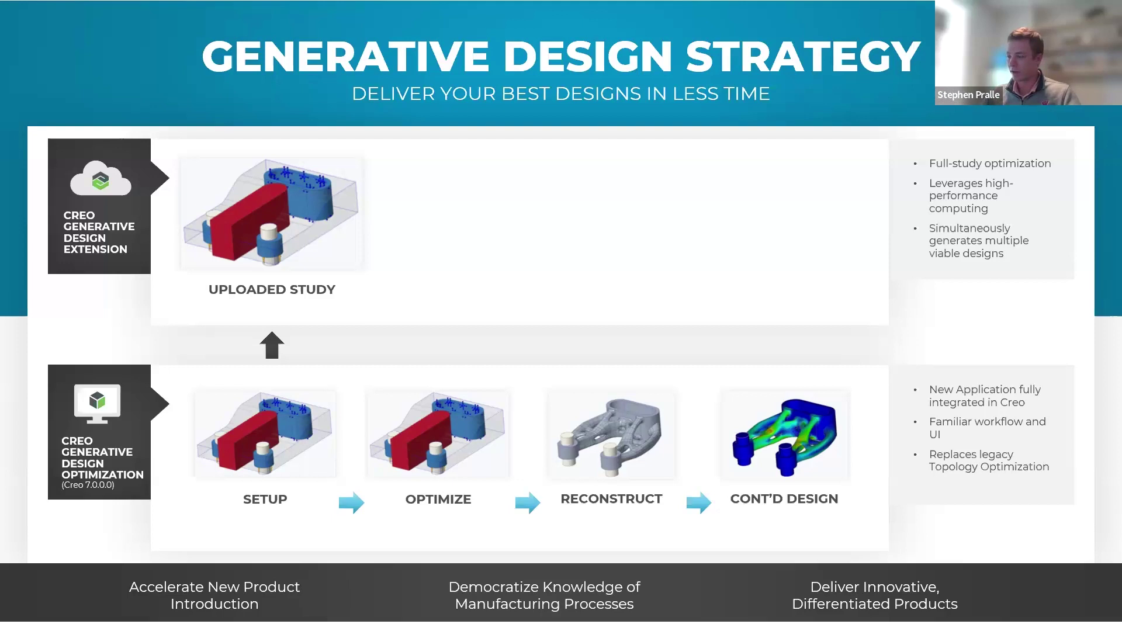
pyautogui.press('Right')
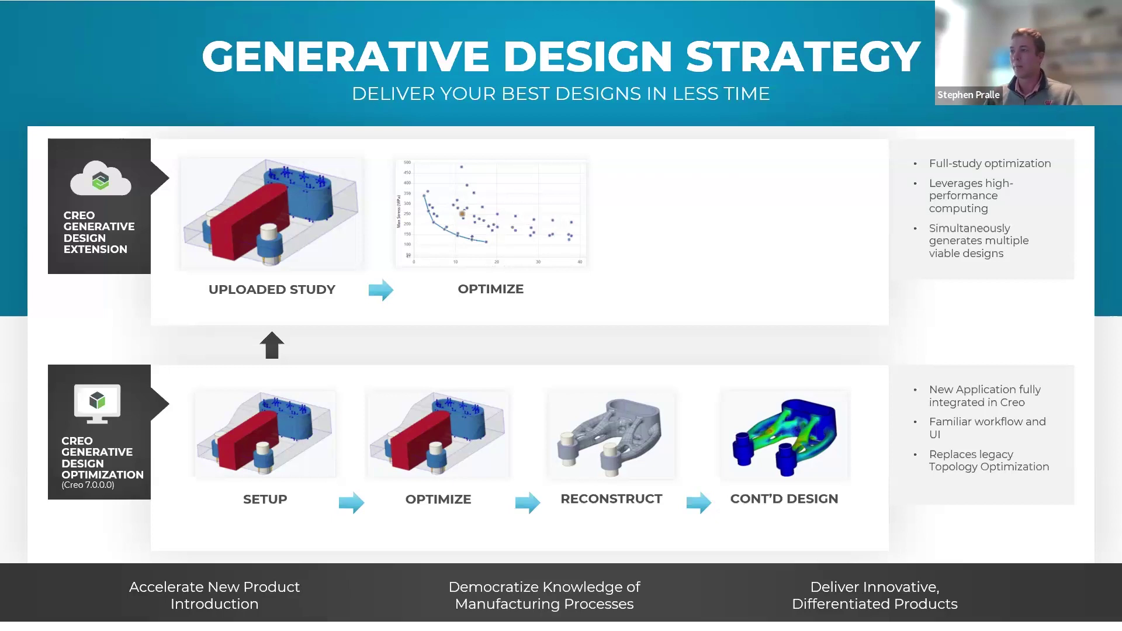
pyautogui.press('Right')
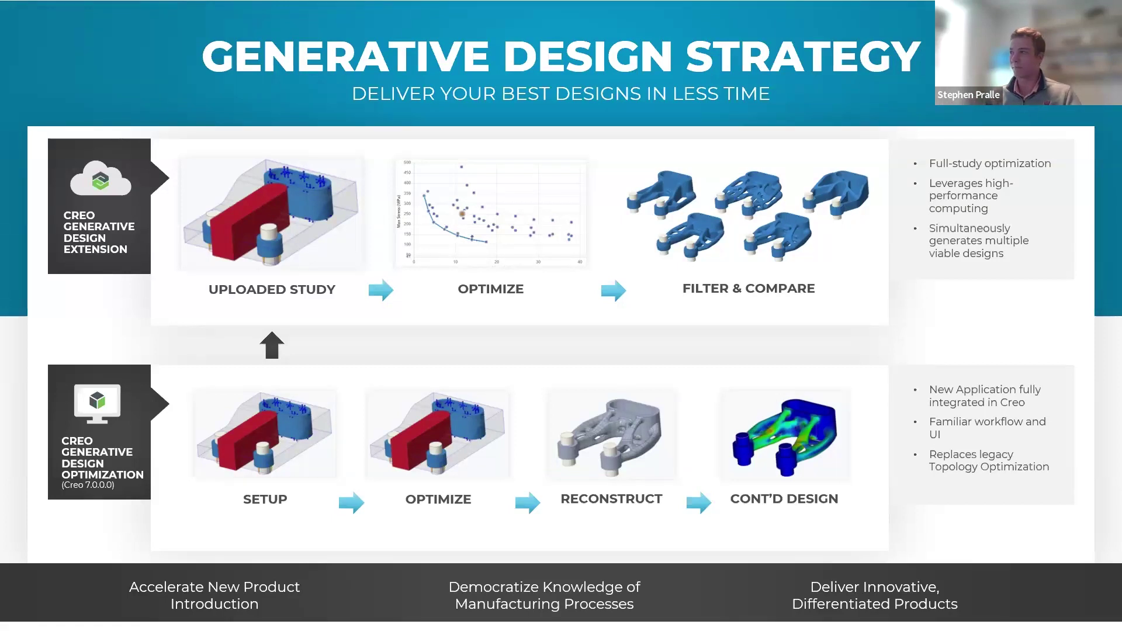
# Switch to Creo Parametric and examine the organic bracket part SABELT_FIXED_BRACKET_4_9_0001.
pyautogui.hotkey('alt', 'Tab')
pyautogui.moveTo(631, 313); pyautogui.dragTo(723, 301, button='middle')
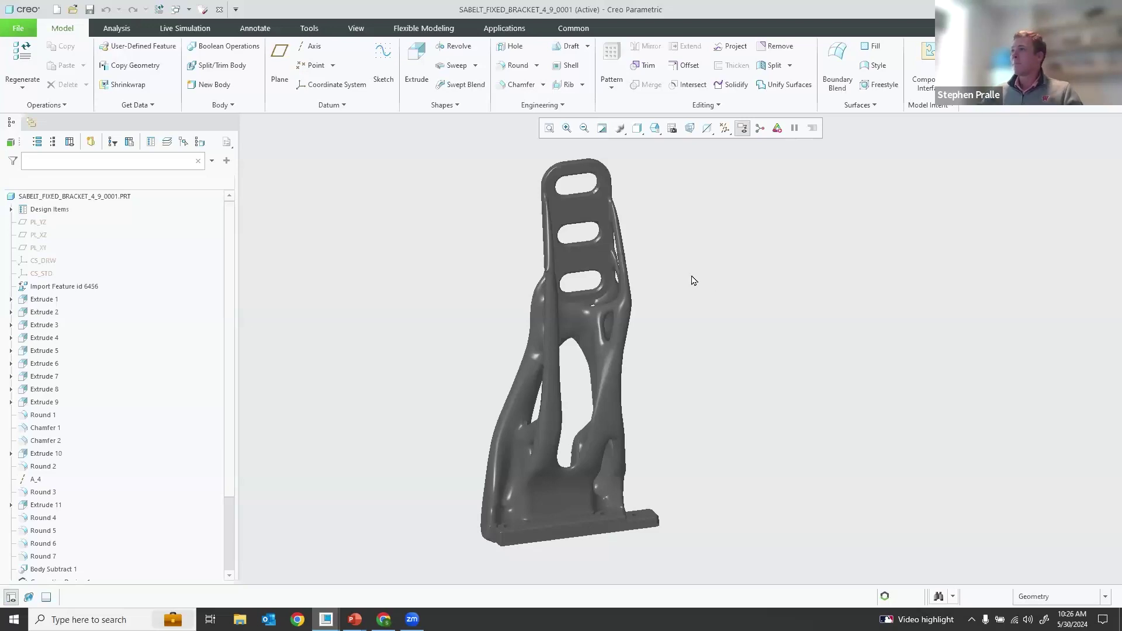
pyautogui.scroll(-1, 236, 318)
pyautogui.scroll(2, 238, 288)
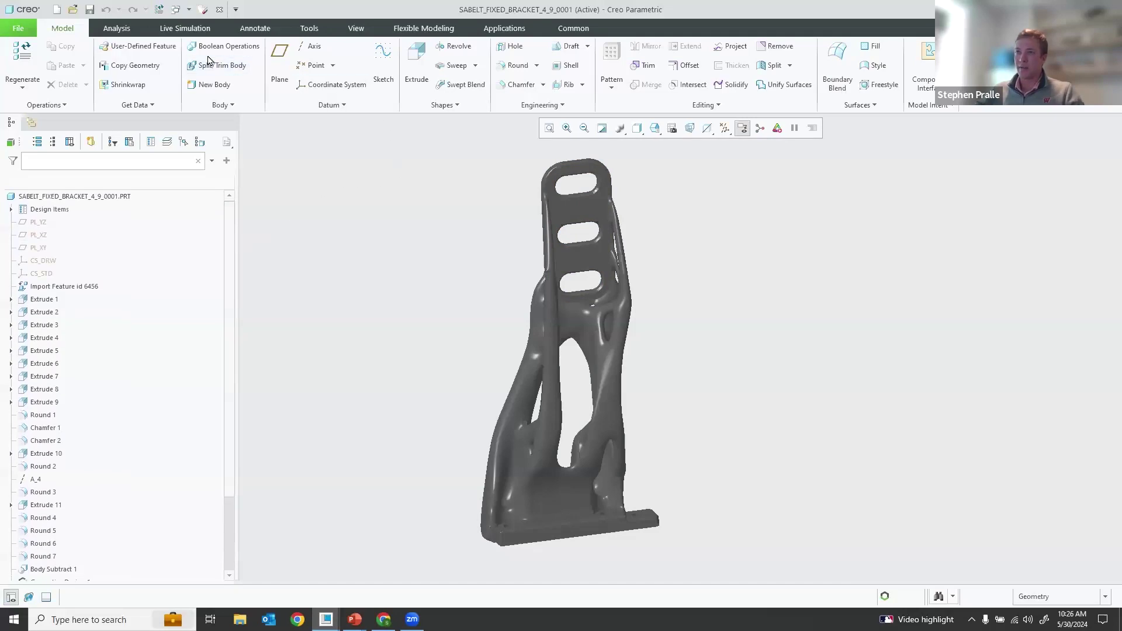
# Set up a new Build Direction analysis of the bracket with datum plane PL_XY as the build tray.
pyautogui.click(117, 28)
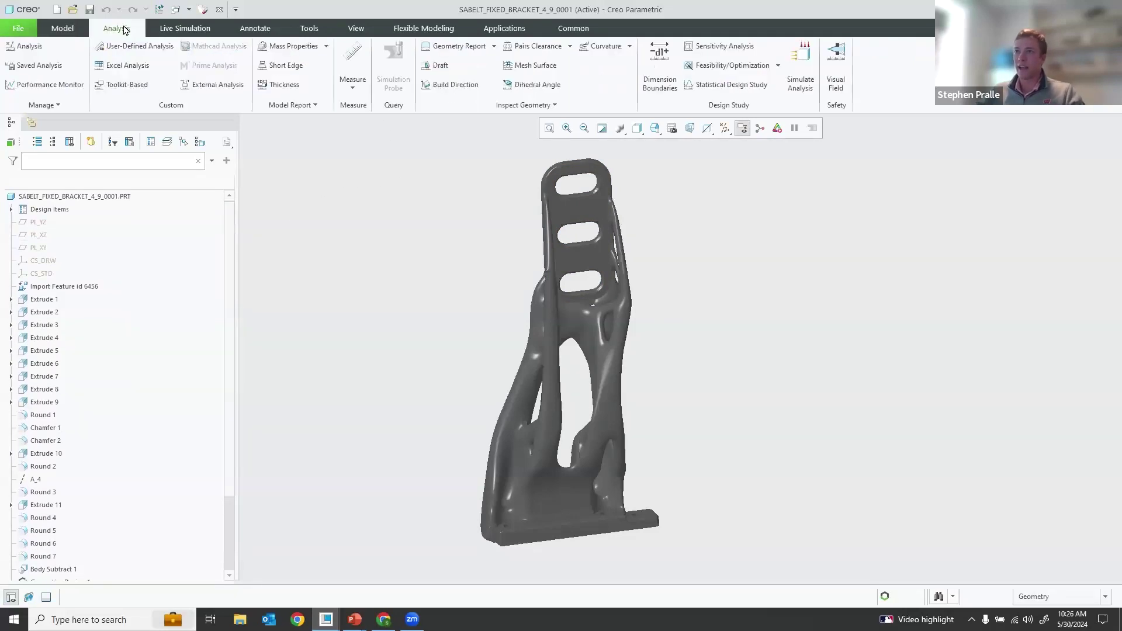
pyautogui.click(455, 85)
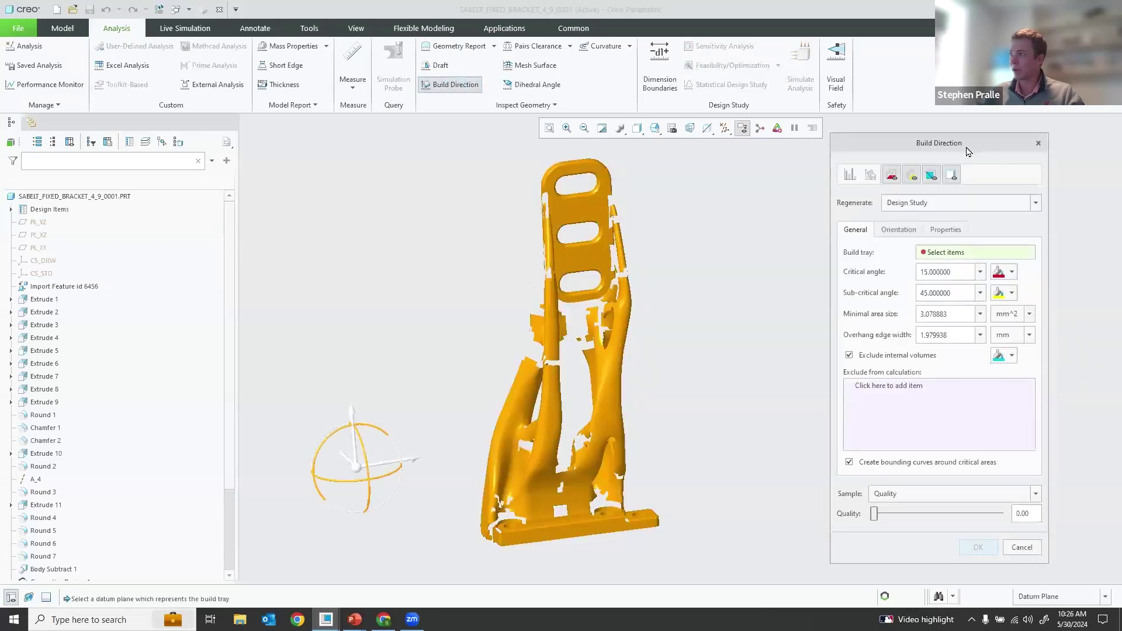
pyautogui.moveTo(965, 146); pyautogui.dragTo(963, 134)
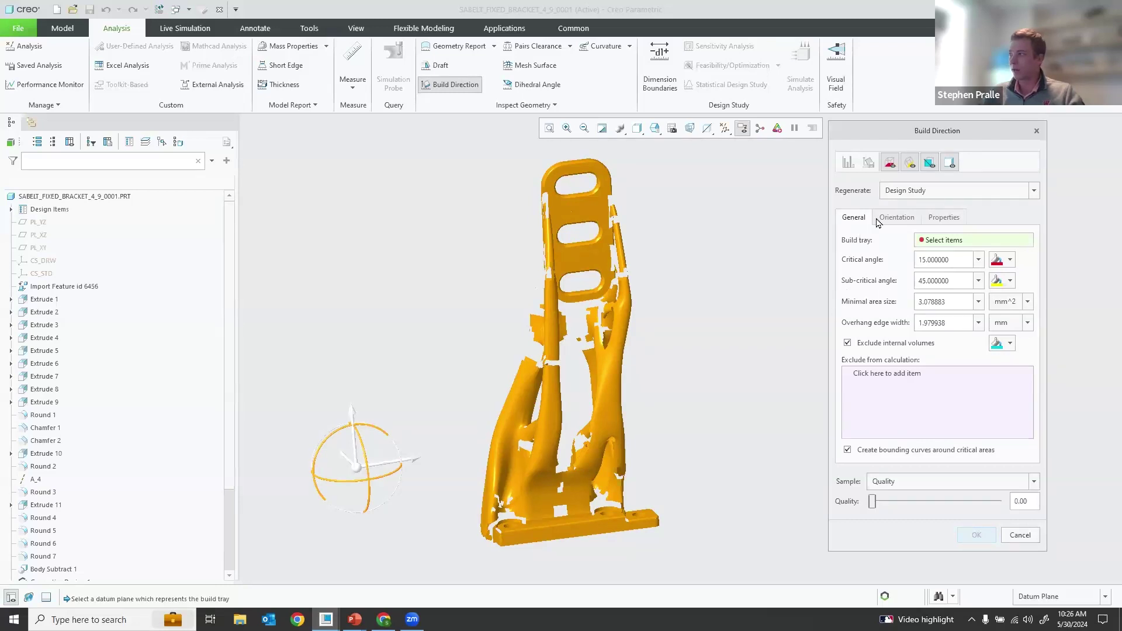
pyautogui.click(40, 248)
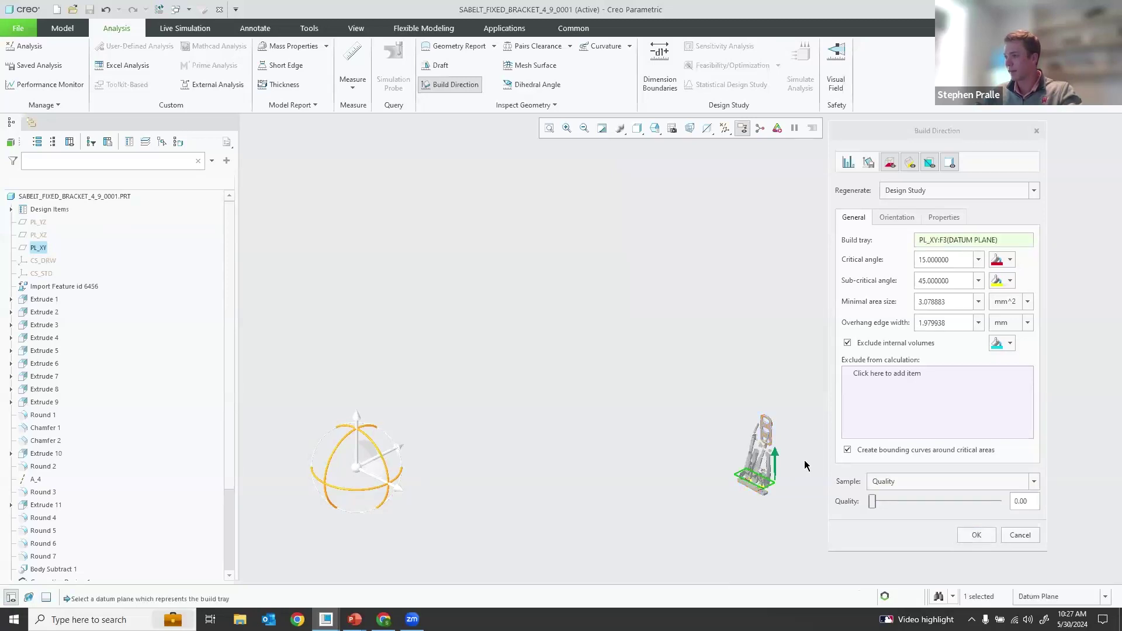
pyautogui.keyDown('shift'); pyautogui.moveTo(772, 476); pyautogui.dragTo(734, 376, button='middle'); pyautogui.keyUp('shift')
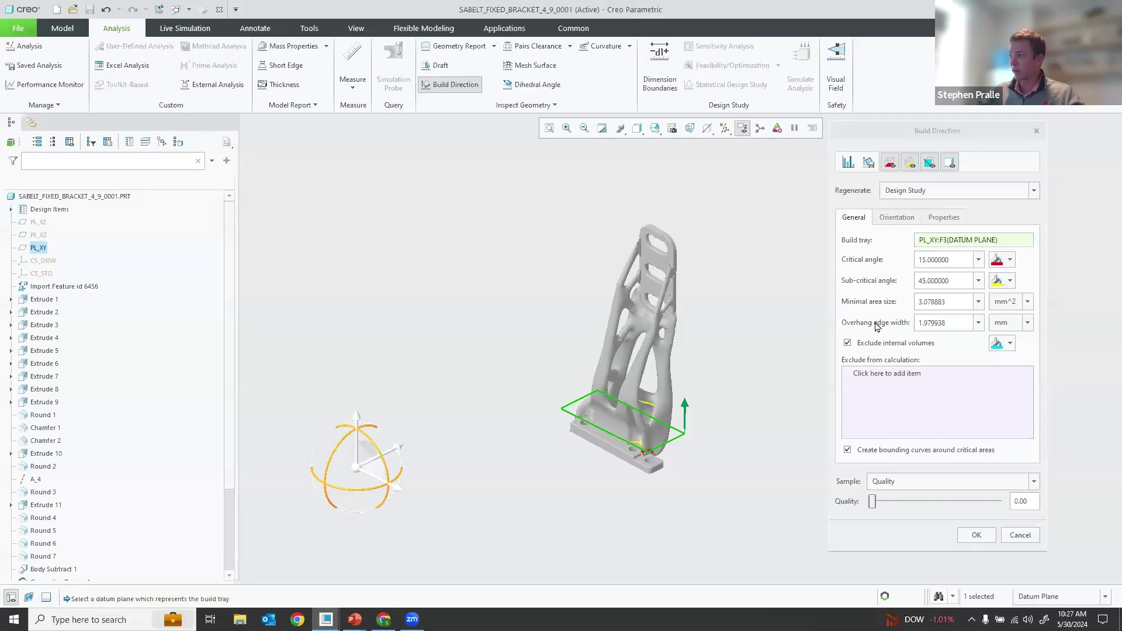
# Try orientation optimization weights of 86 for down-skin area, 25 for support volume, 26 for shadow area and 25 for model height; cancel the analysis.
pyautogui.click(898, 219)
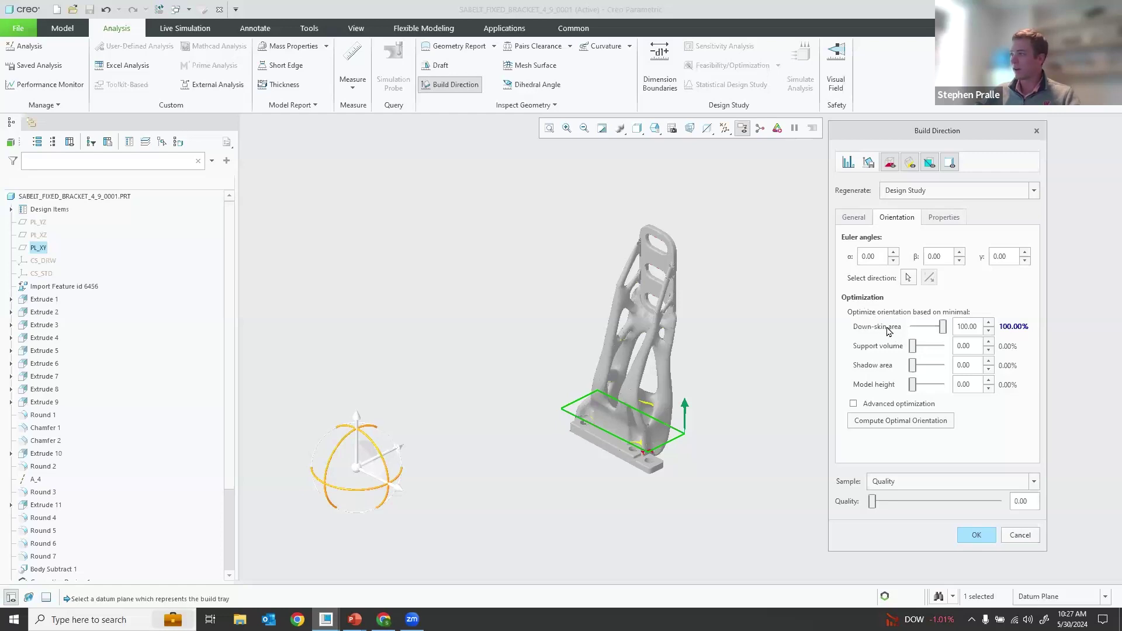
pyautogui.moveTo(889, 330)
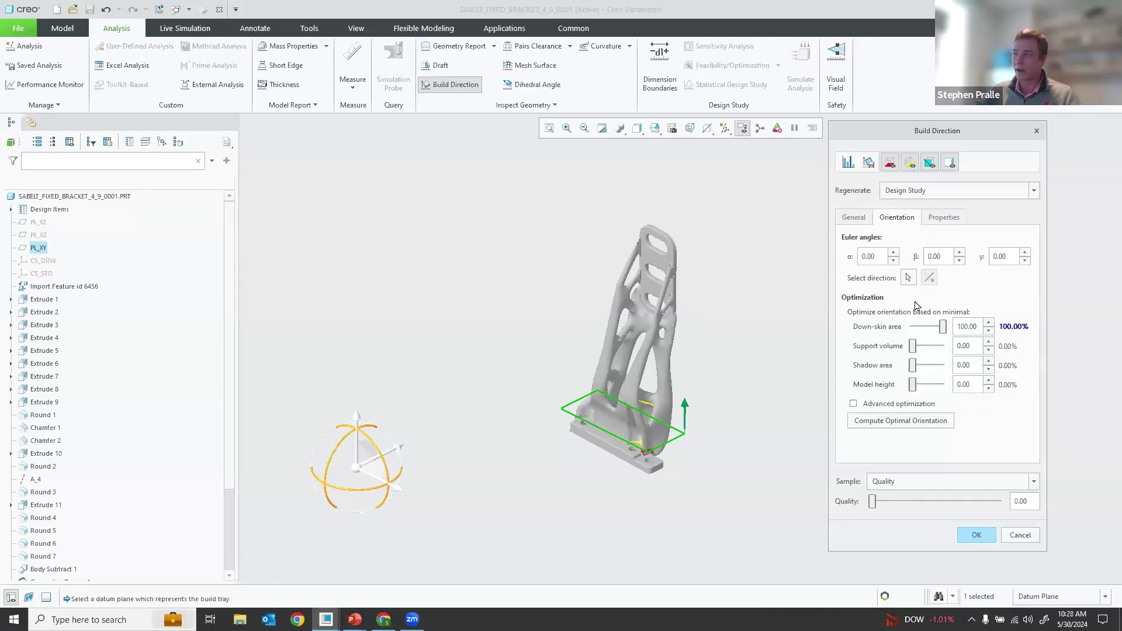
pyautogui.moveTo(913, 346); pyautogui.dragTo(922, 384)
pyautogui.moveTo(942, 326); pyautogui.dragTo(920, 385)
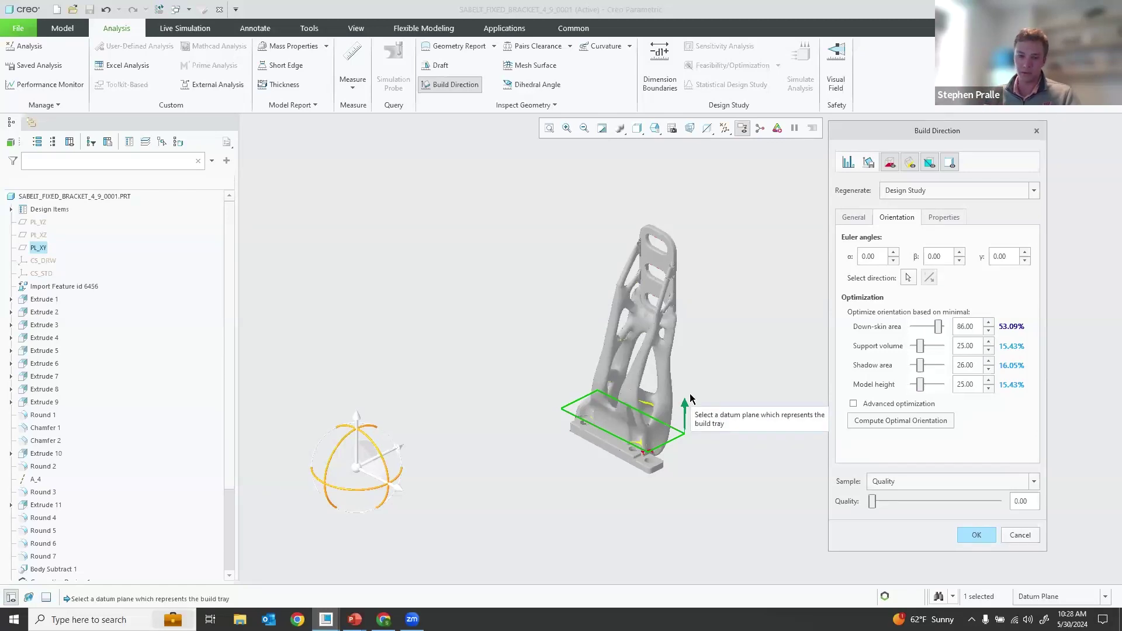
pyautogui.click(1020, 535)
pyautogui.click(561, 329)
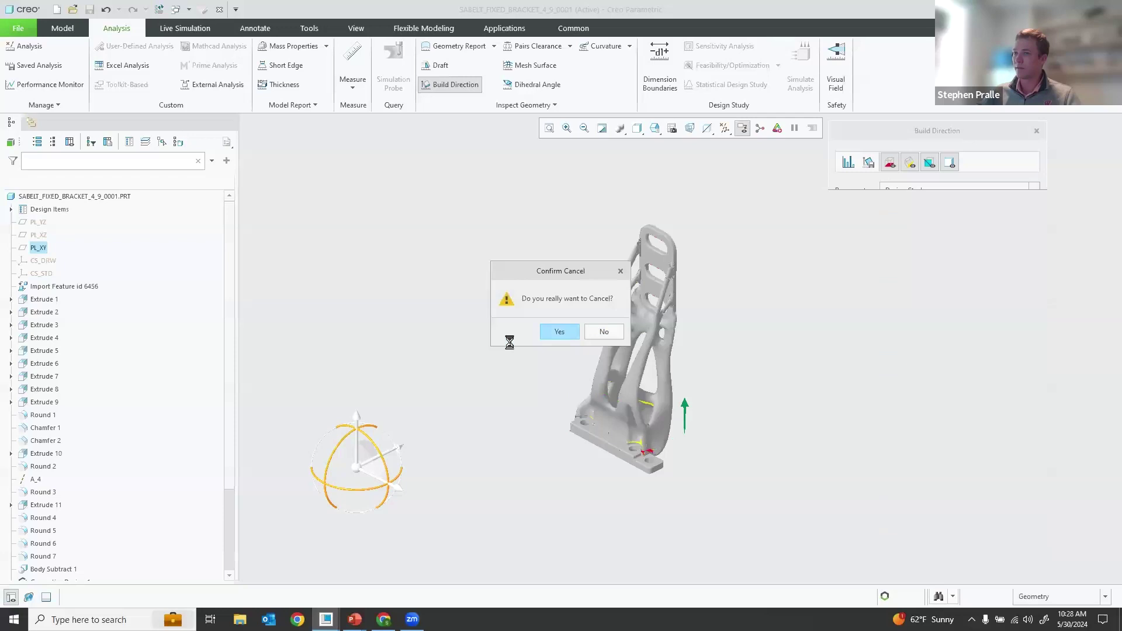
# Open the existing Build Direction 1 feature's definition and examine its critical and sub-critical overhang areas from several angles.
pyautogui.moveTo(232, 277); pyautogui.dragTo(231, 376)
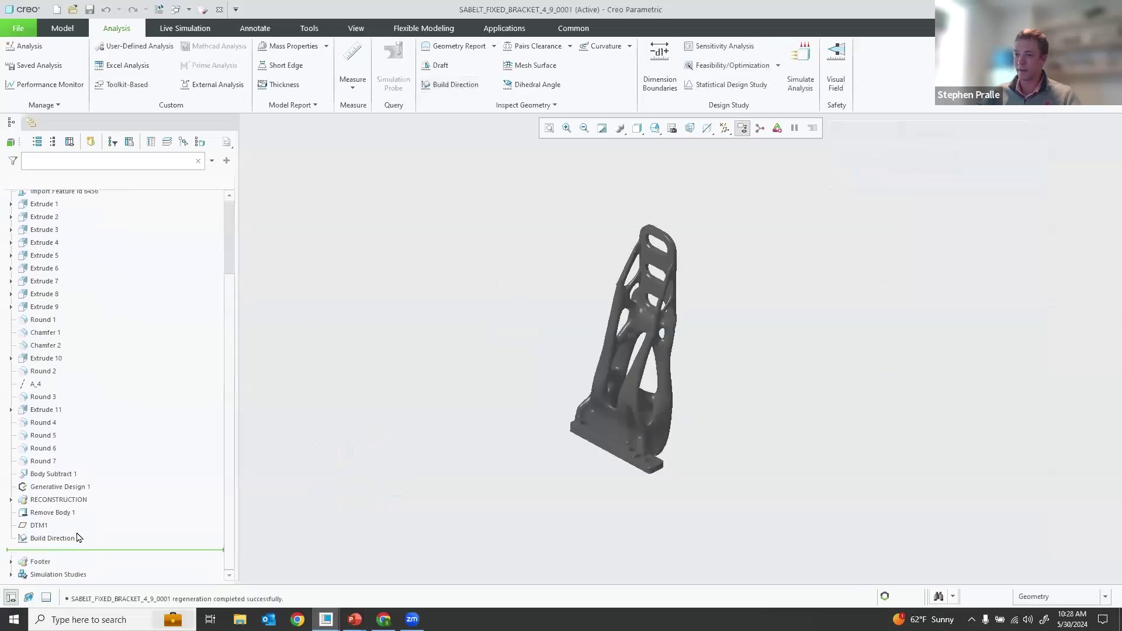
pyautogui.click(74, 540)
pyautogui.click(82, 461)
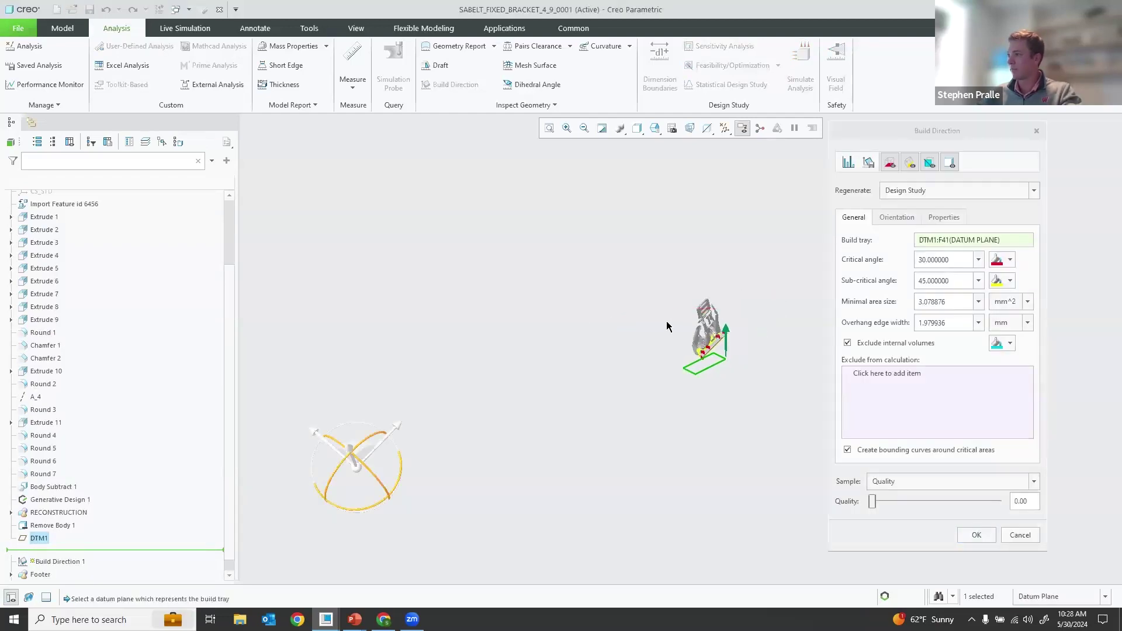
pyautogui.scroll(5, 724, 321)
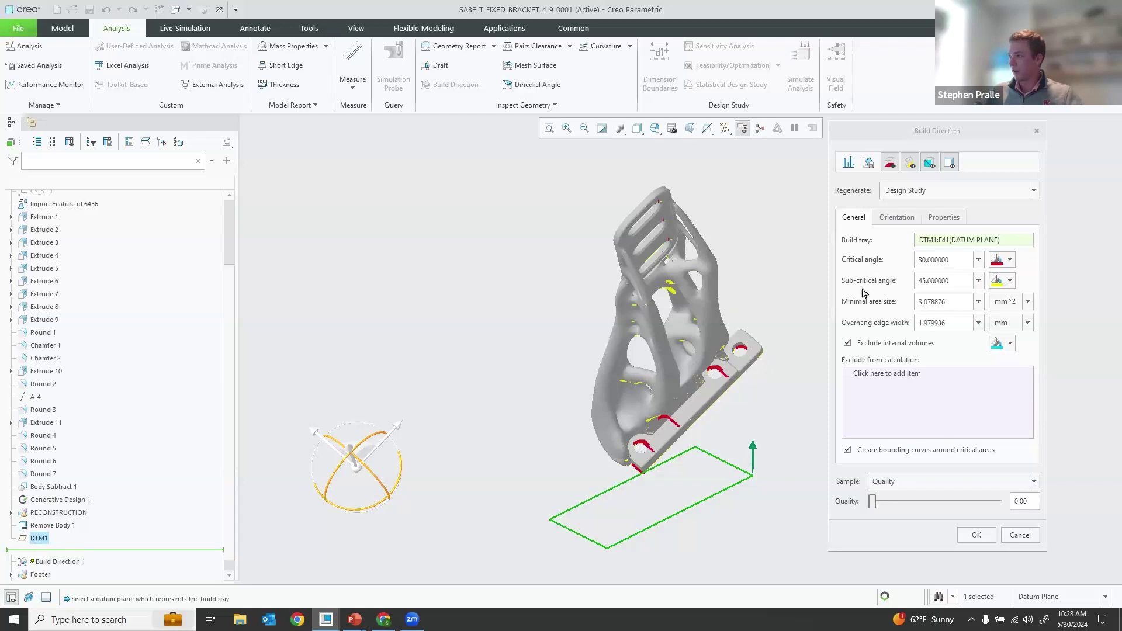
pyautogui.moveTo(678, 323)
pyautogui.mouseDown(button='middle')
pyautogui.moveTo(651, 321)
pyautogui.moveTo(655, 282)
pyautogui.mouseUp(button='middle')
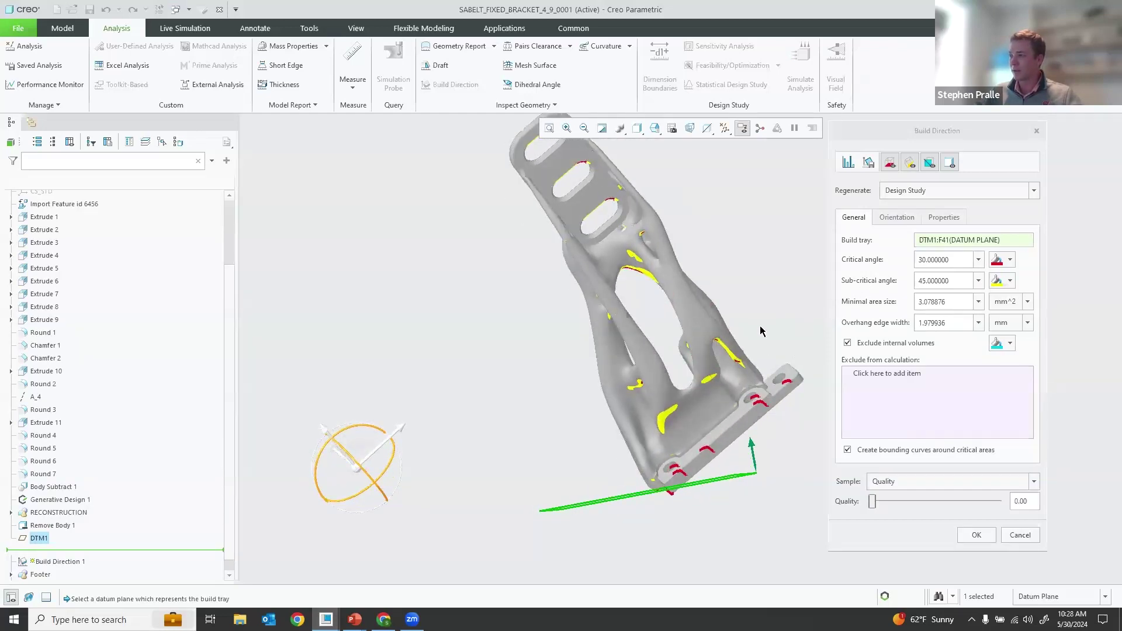
pyautogui.moveTo(703, 359); pyautogui.dragTo(682, 342, button='middle')
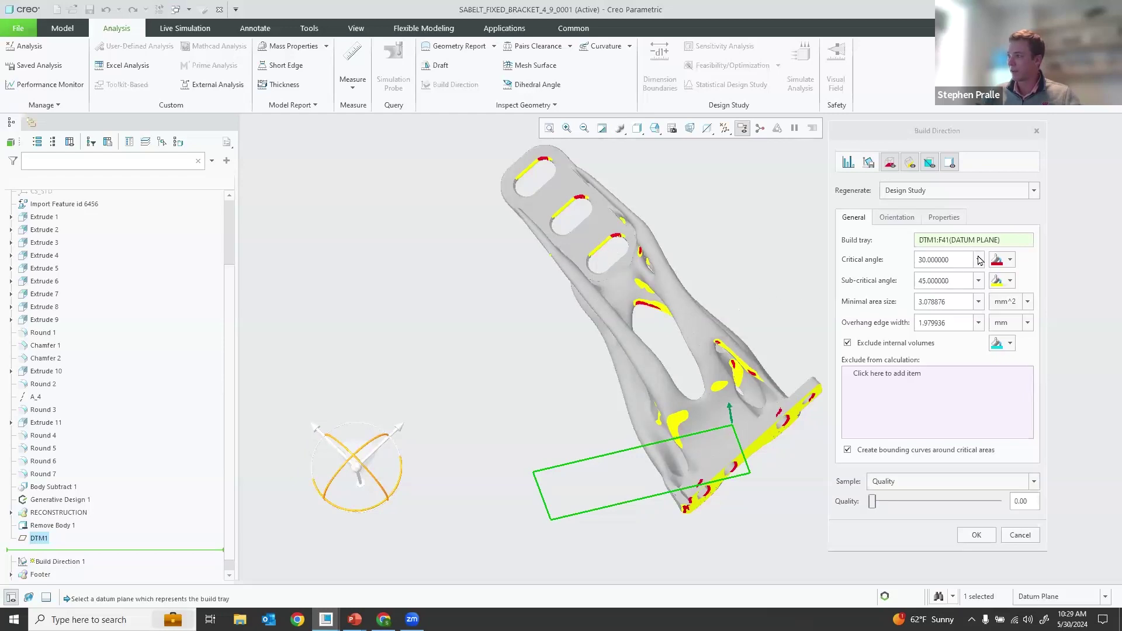
# Review the orientation angles and optimization settings of Build Direction 1, and close it without saving changes.
pyautogui.click(888, 216)
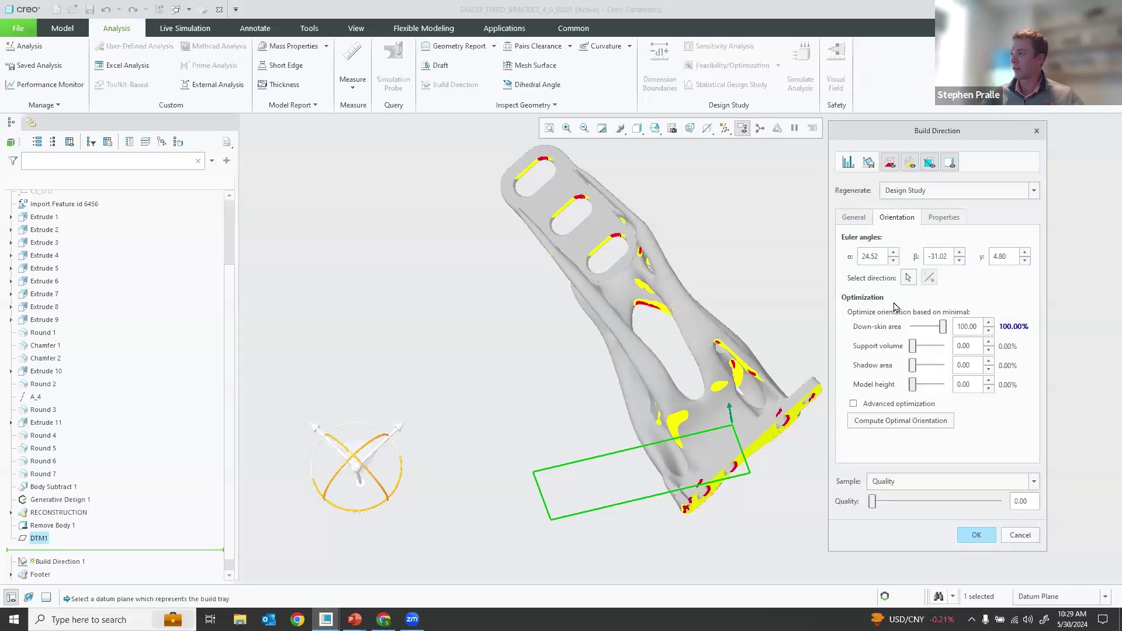
pyautogui.click(1021, 536)
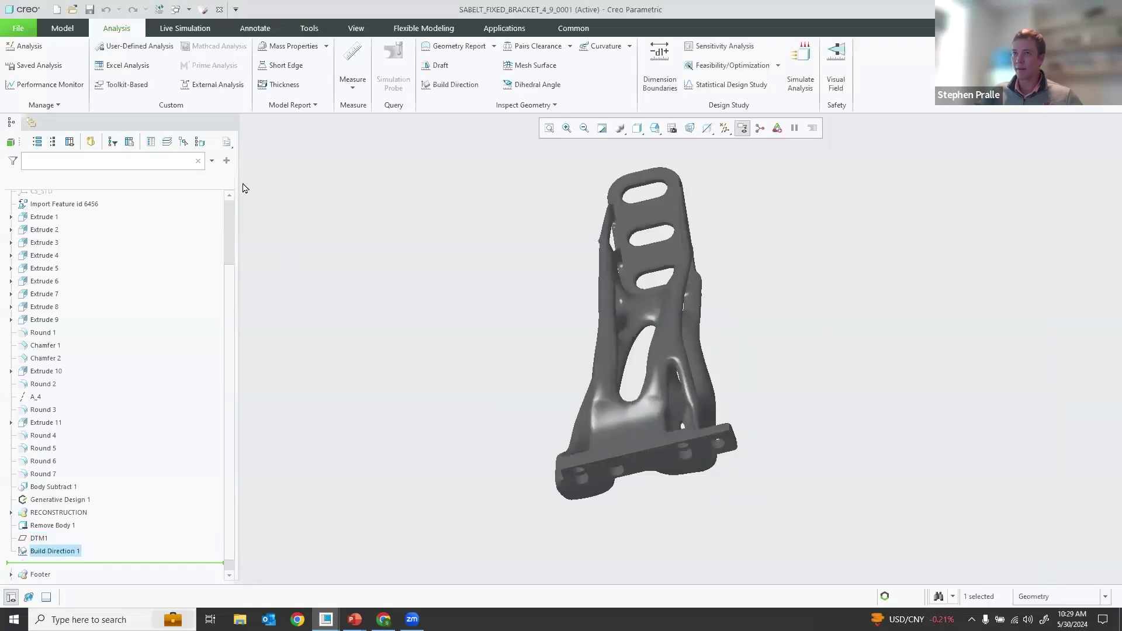
pyautogui.hotkey('ctrl', 'd')
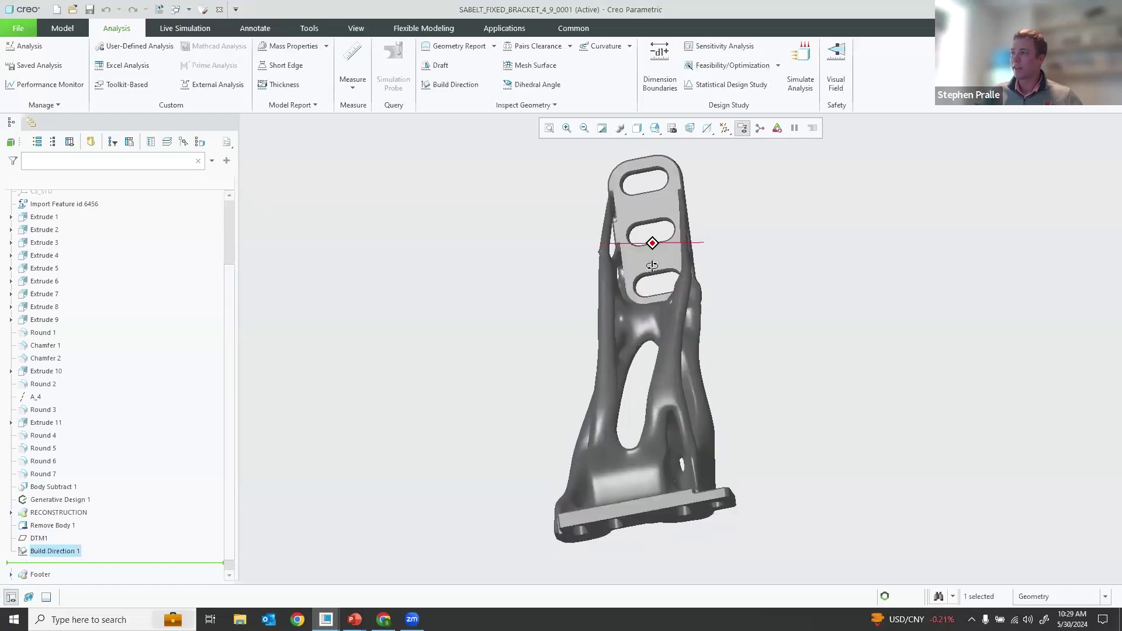
# Prepare the bracket for 3D printing by creating a new tray assembly from it.
pyautogui.click(17, 29)
pyautogui.moveTo(20, 153)
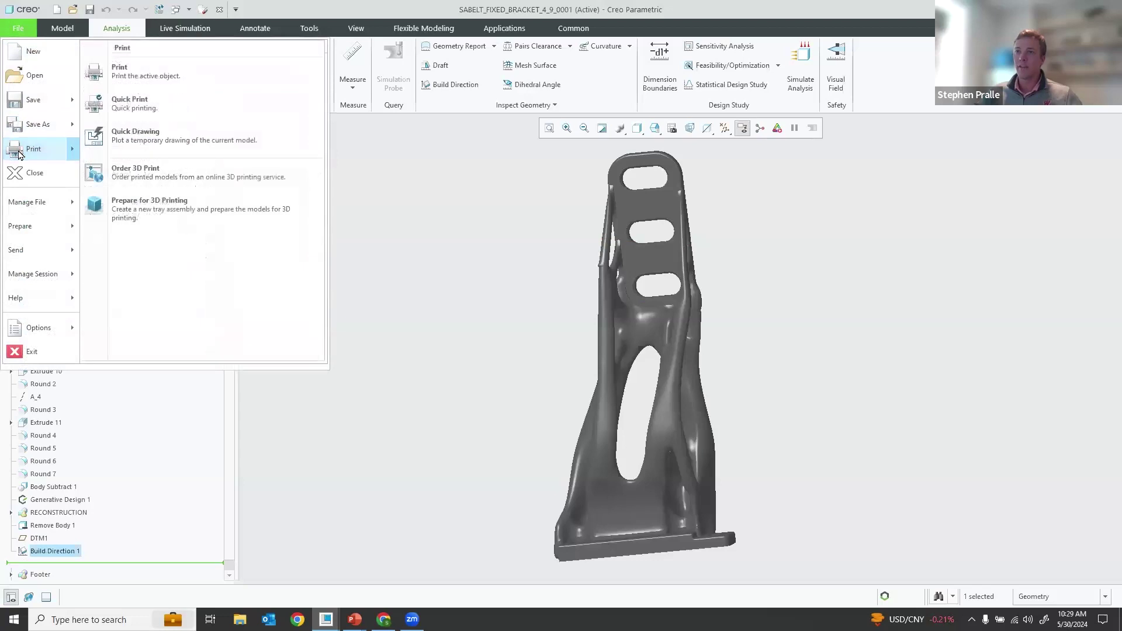
pyautogui.click(159, 208)
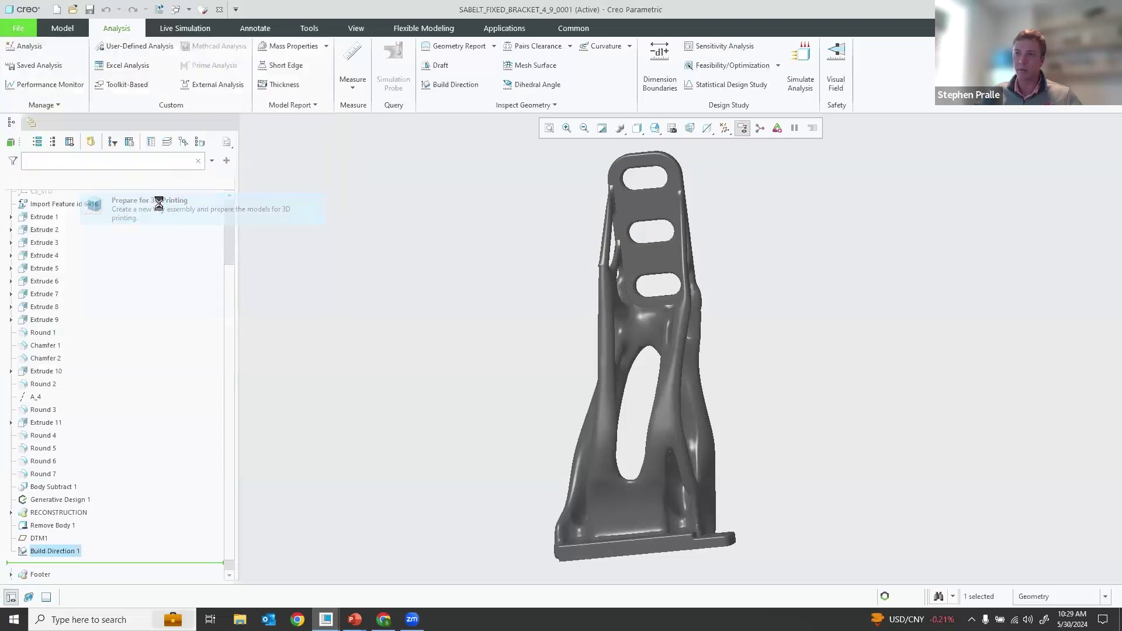
pyautogui.scroll(-2, 921, 354)
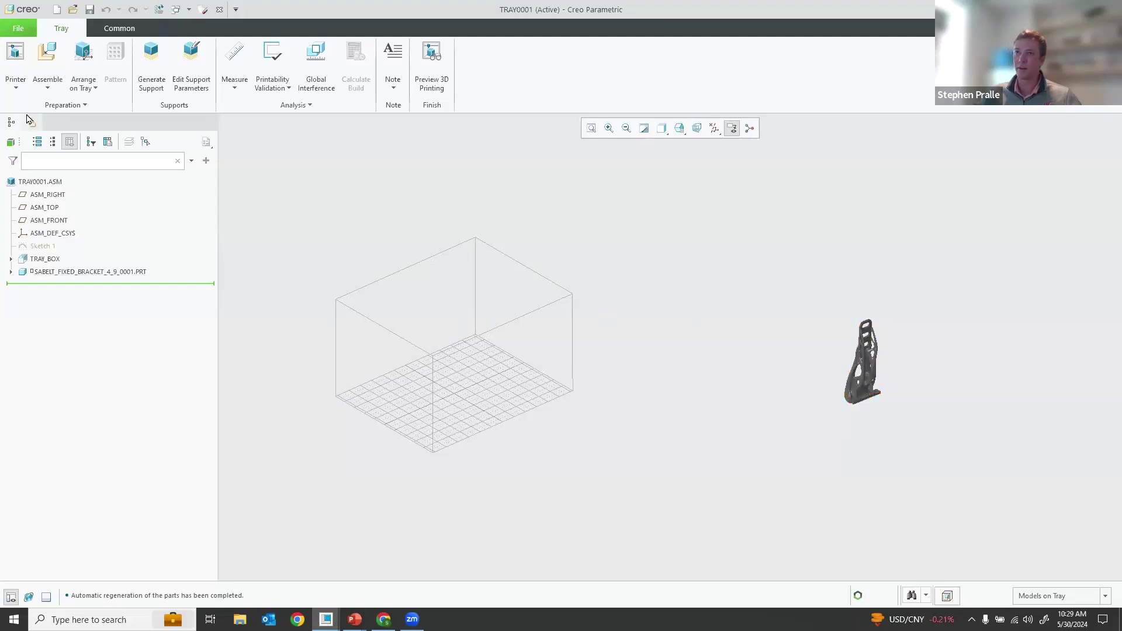
# Review the list of available 3D printers and close it without changing the printer.
pyautogui.click(16, 69)
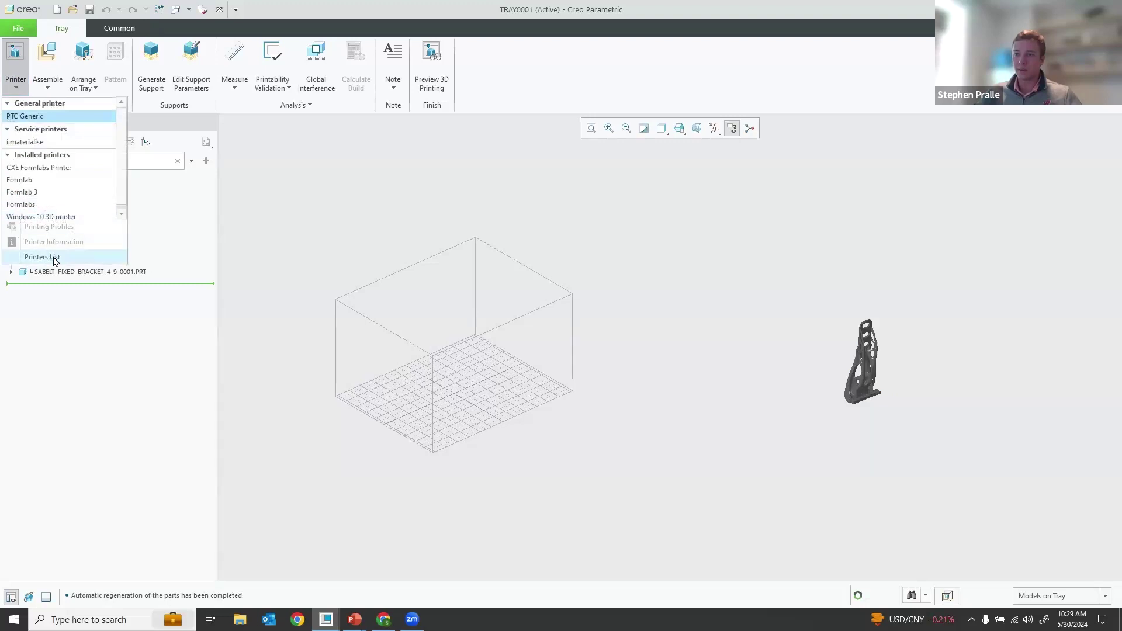
pyautogui.click(55, 259)
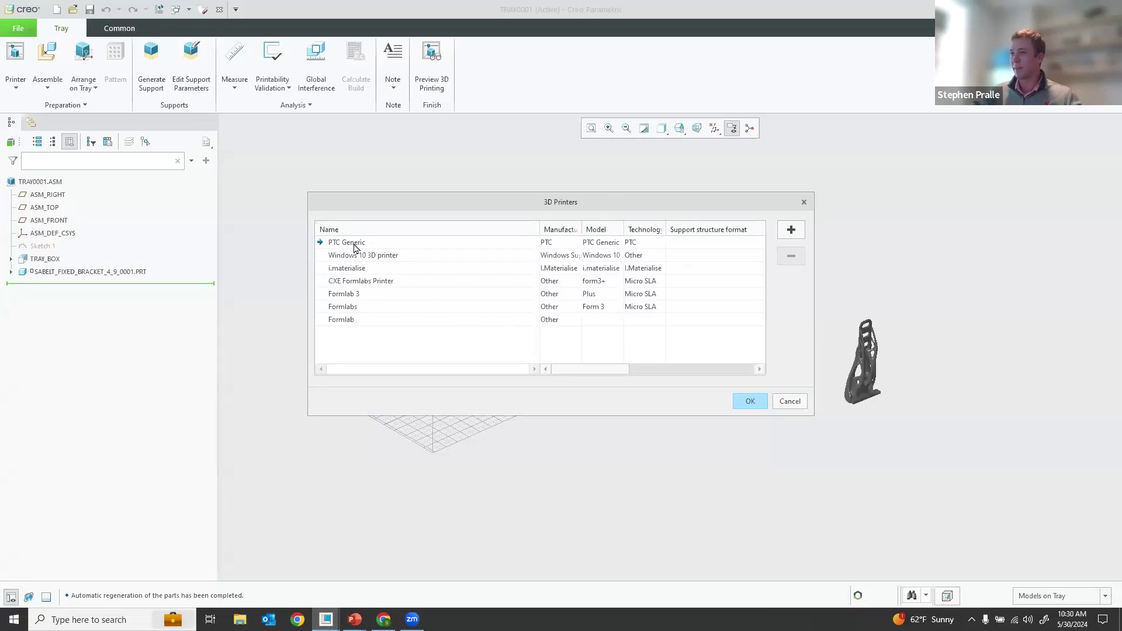
pyautogui.click(800, 402)
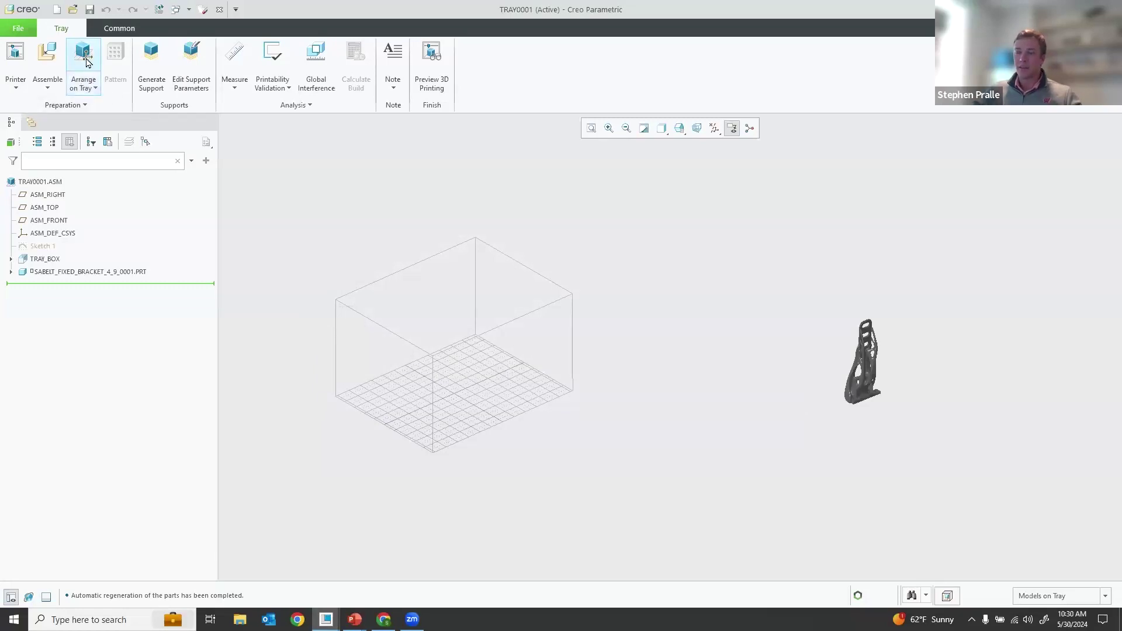
# Orient the bracket on the printer tray using its build direction, and look up the printability validation options.
pyautogui.click(86, 86)
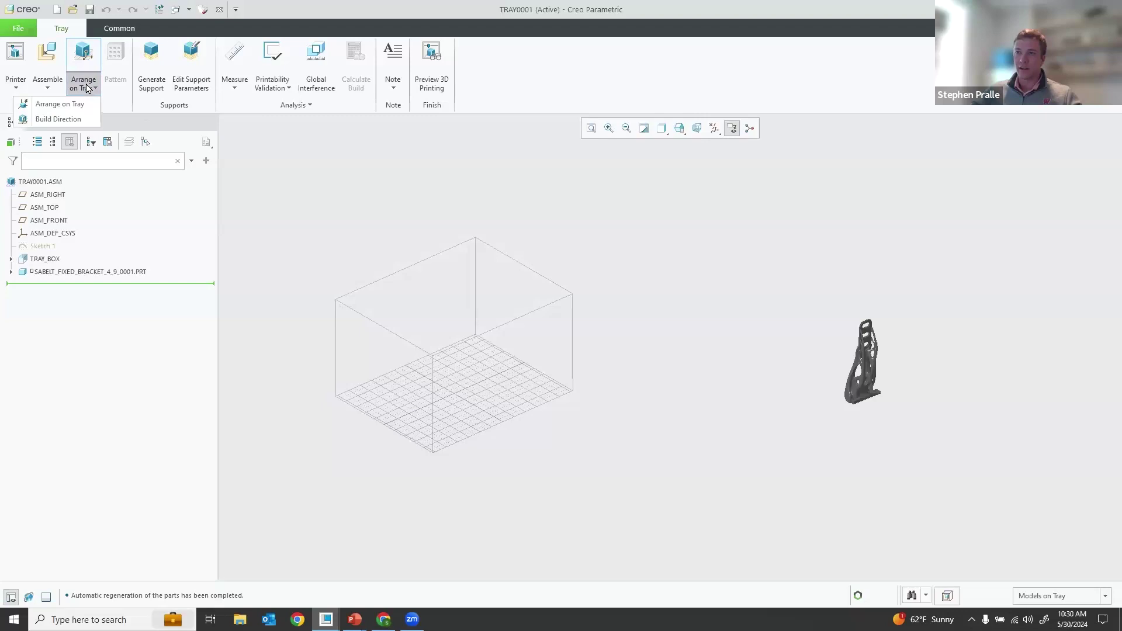
pyautogui.click(58, 119)
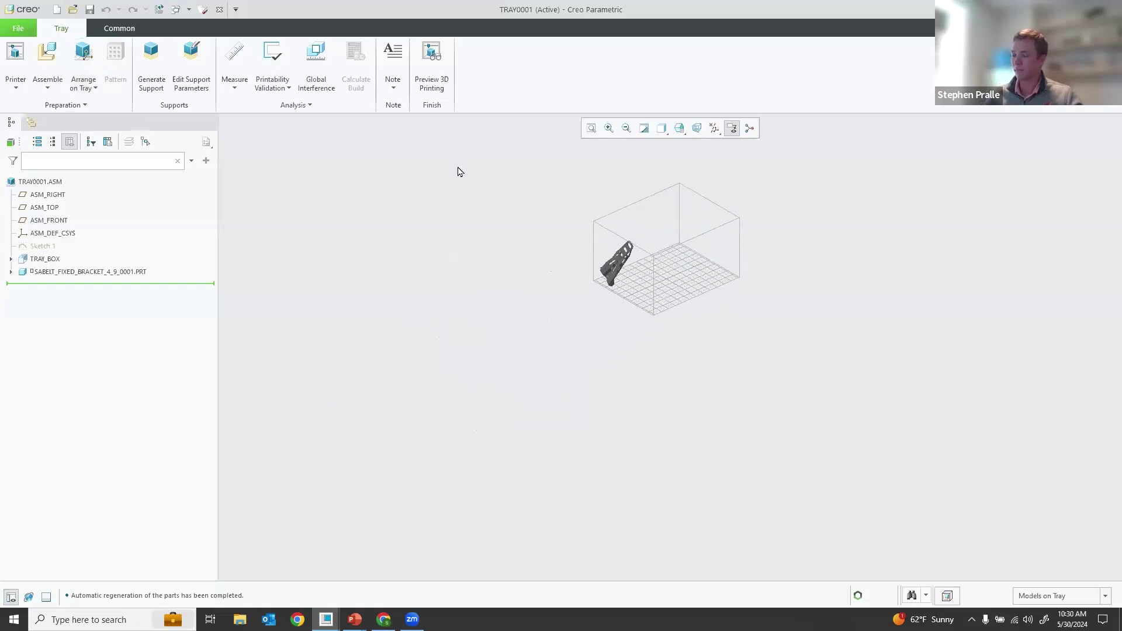
pyautogui.scroll(-1, 659, 293)
pyautogui.scroll(4, 645, 230)
pyautogui.moveTo(649, 234)
pyautogui.mouseDown(button='middle')
pyautogui.moveTo(571, 353)
pyautogui.moveTo(574, 340)
pyautogui.moveTo(538, 304)
pyautogui.moveTo(569, 303)
pyautogui.moveTo(583, 354)
pyautogui.moveTo(513, 333)
pyautogui.moveTo(382, 253)
pyautogui.mouseUp(button='middle')
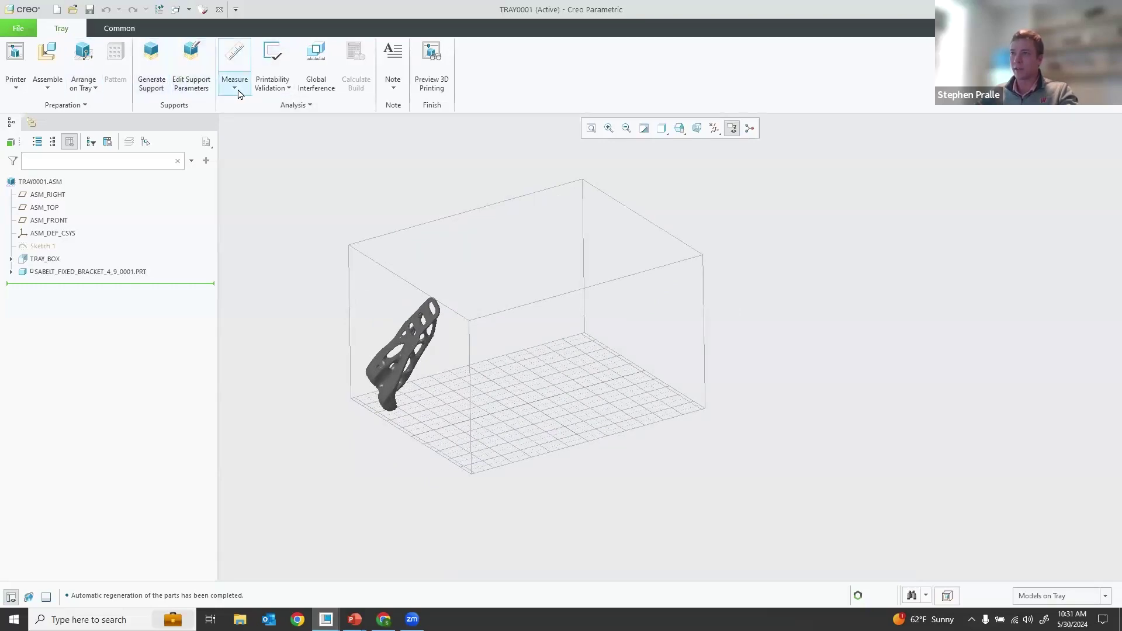
pyautogui.click(277, 87)
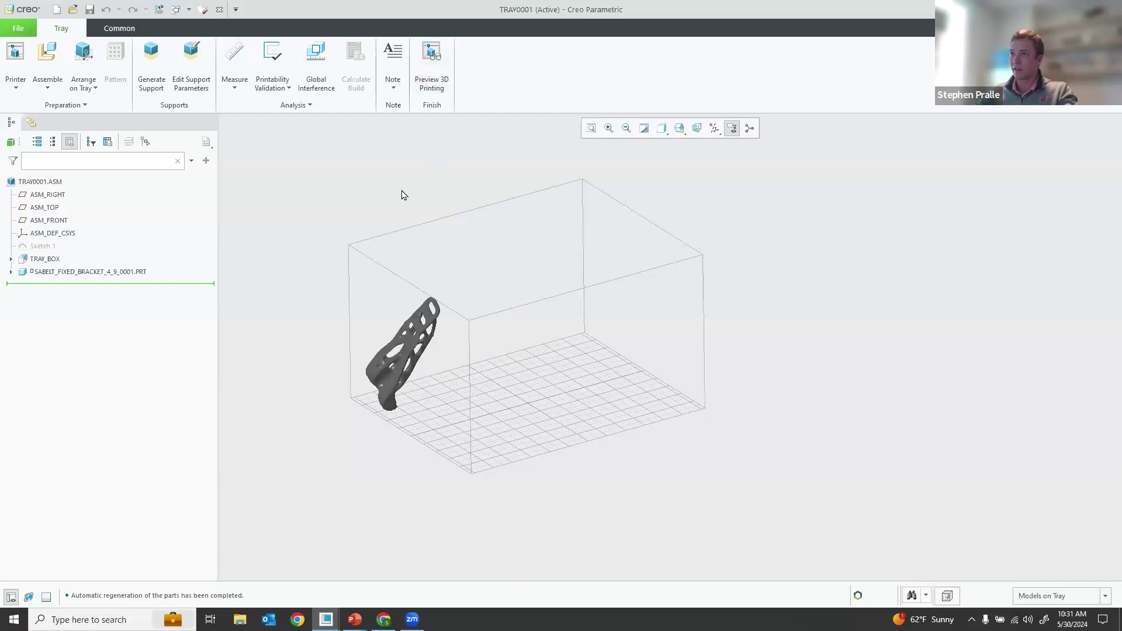
# Make copy_Default_1.txt the active support structure profile for the tray.
pyautogui.scroll(-2, 476, 251)
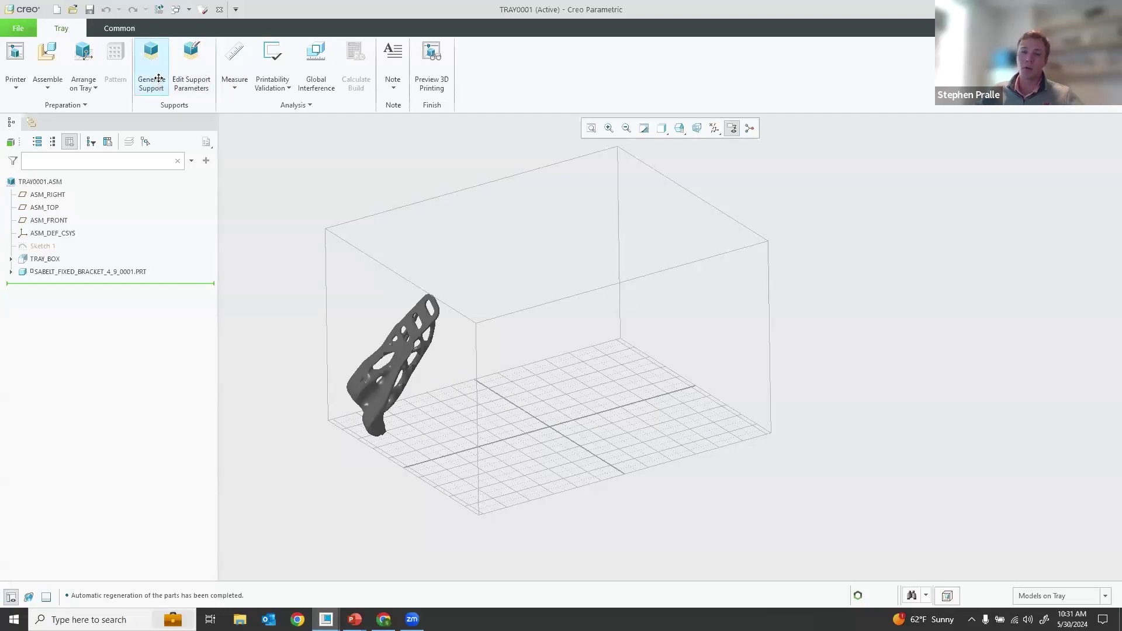
pyautogui.click(190, 75)
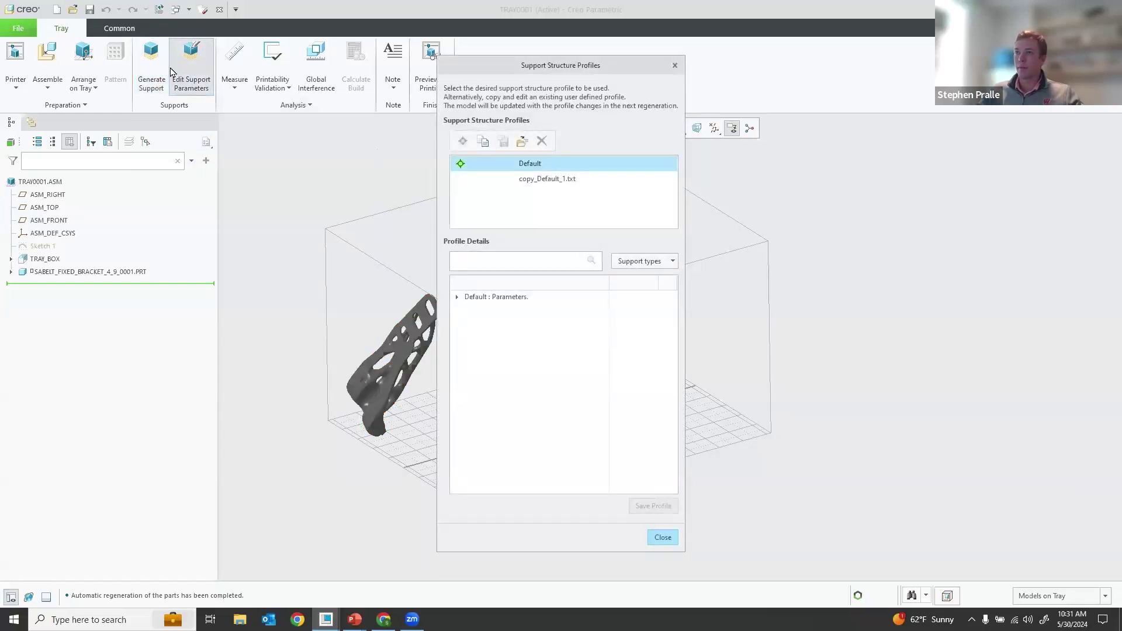
pyautogui.click(547, 180)
pyautogui.click(462, 141)
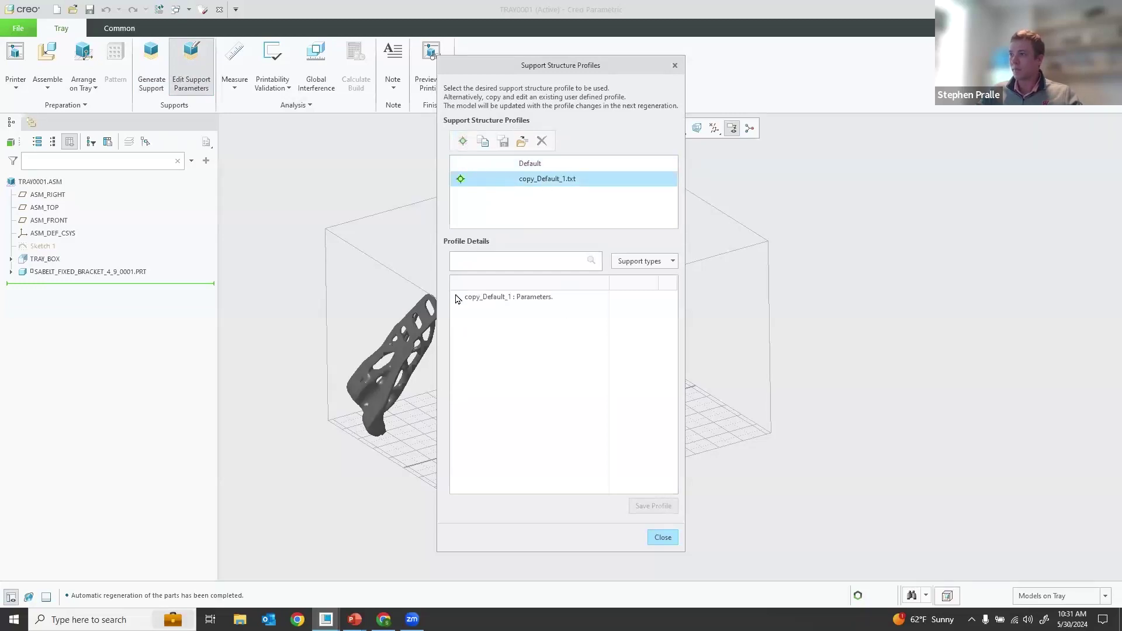
# Review the general support parameters of the copy_Default_1 profile, including the self-supporting angle, and close the profile settings without changing values.
pyautogui.click(457, 297)
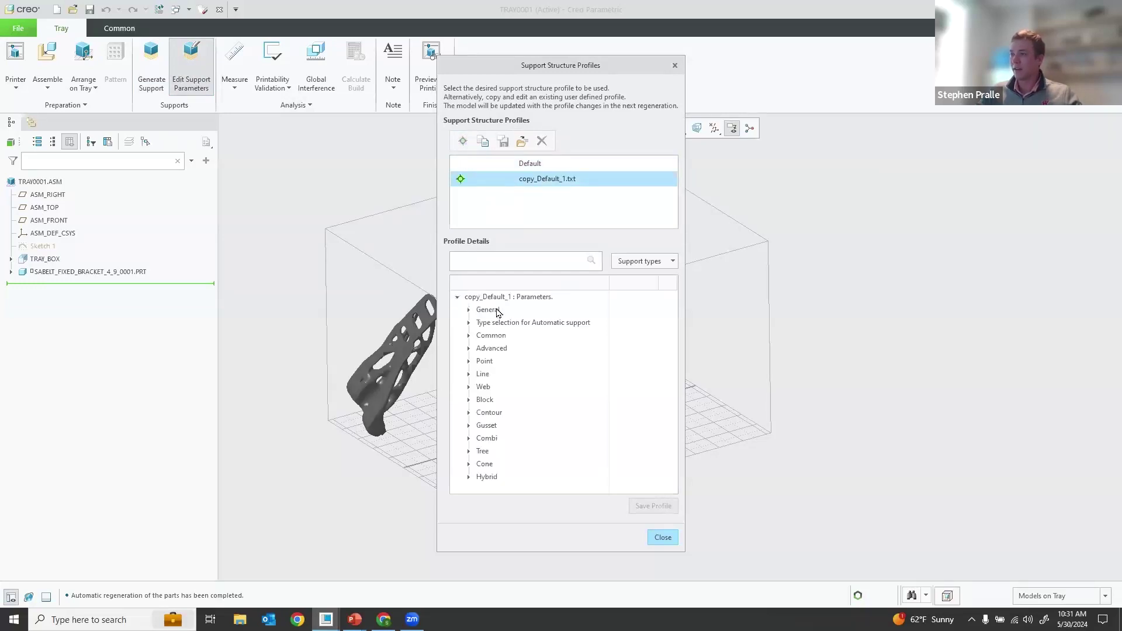
pyautogui.click(468, 311)
pyautogui.scroll(-1, 563, 358)
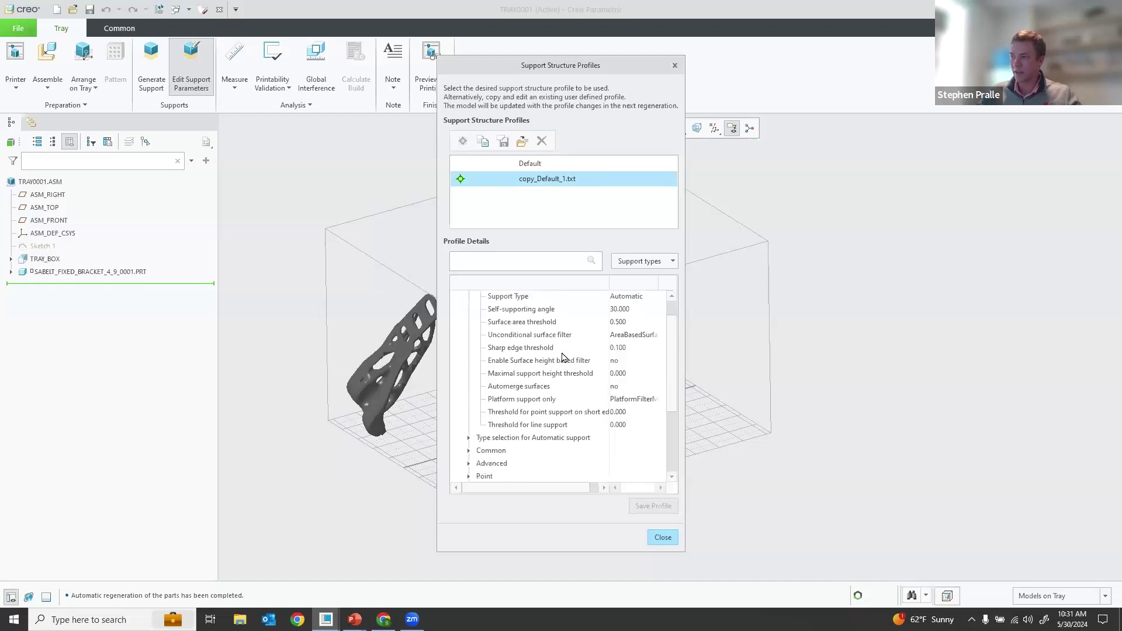
pyautogui.scroll(1, 563, 357)
pyautogui.moveTo(673, 346); pyautogui.dragTo(672, 321)
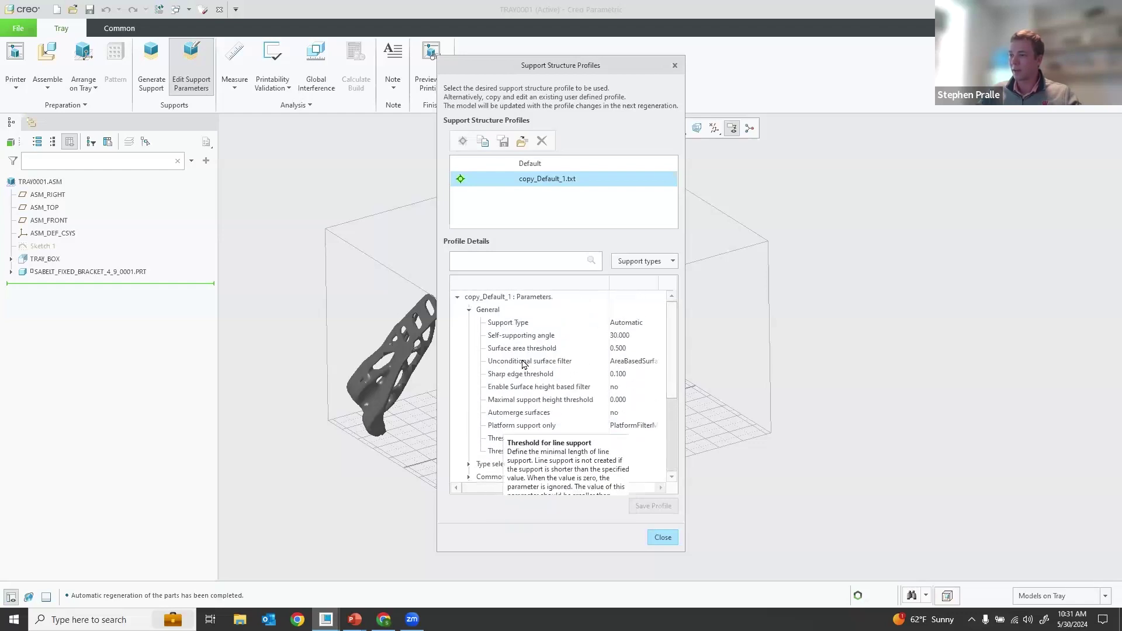
pyautogui.click(627, 335)
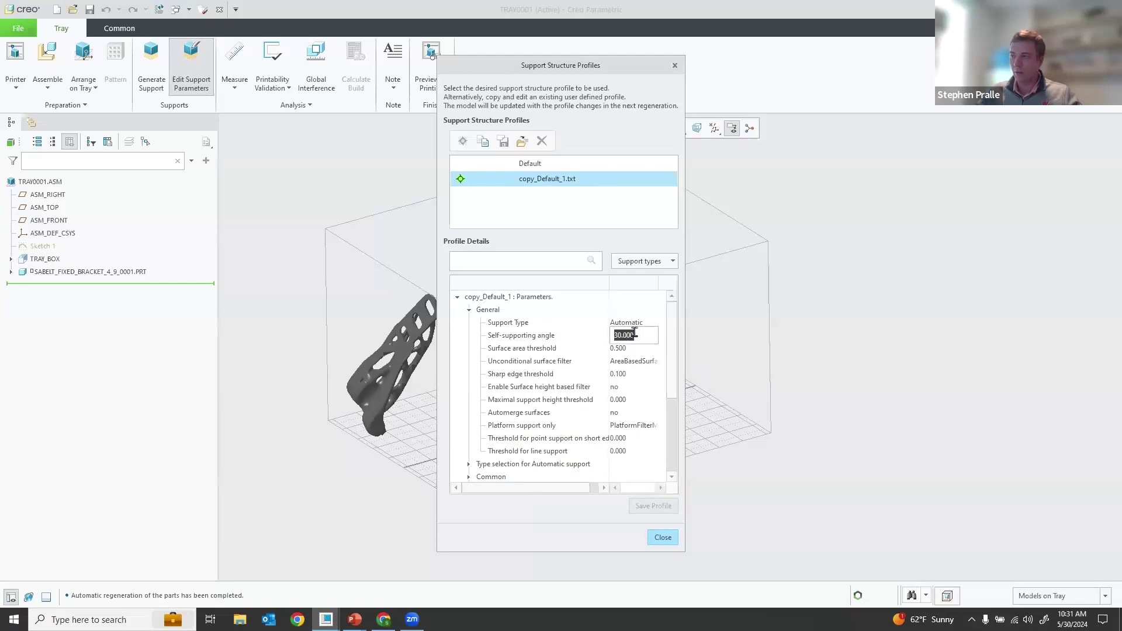
pyautogui.click(635, 303)
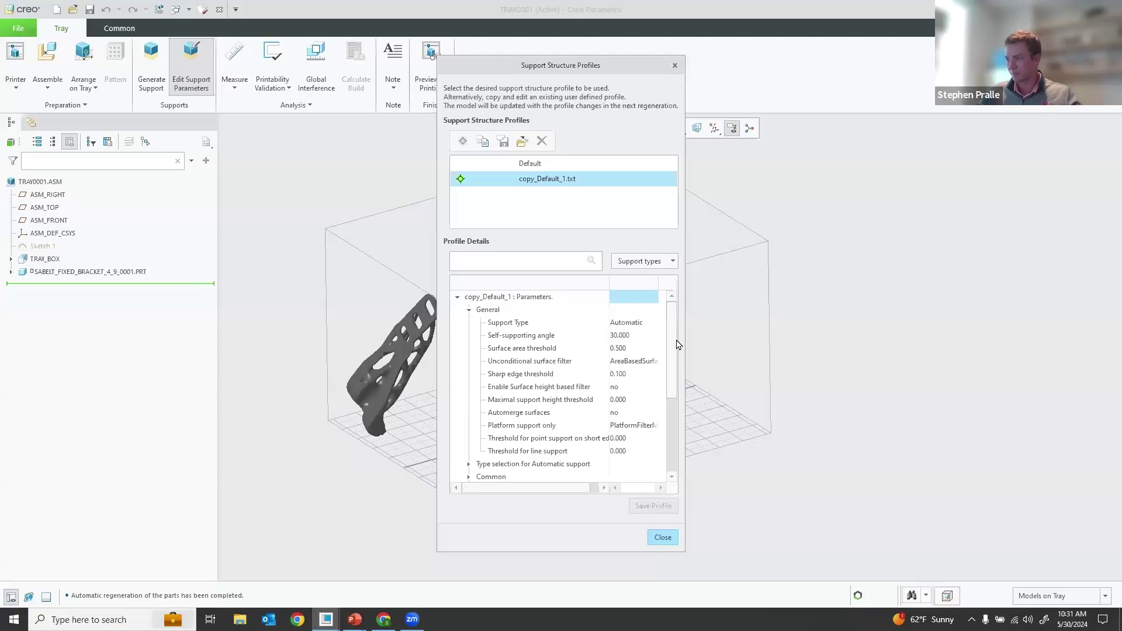
pyautogui.scroll(-1, 535, 298)
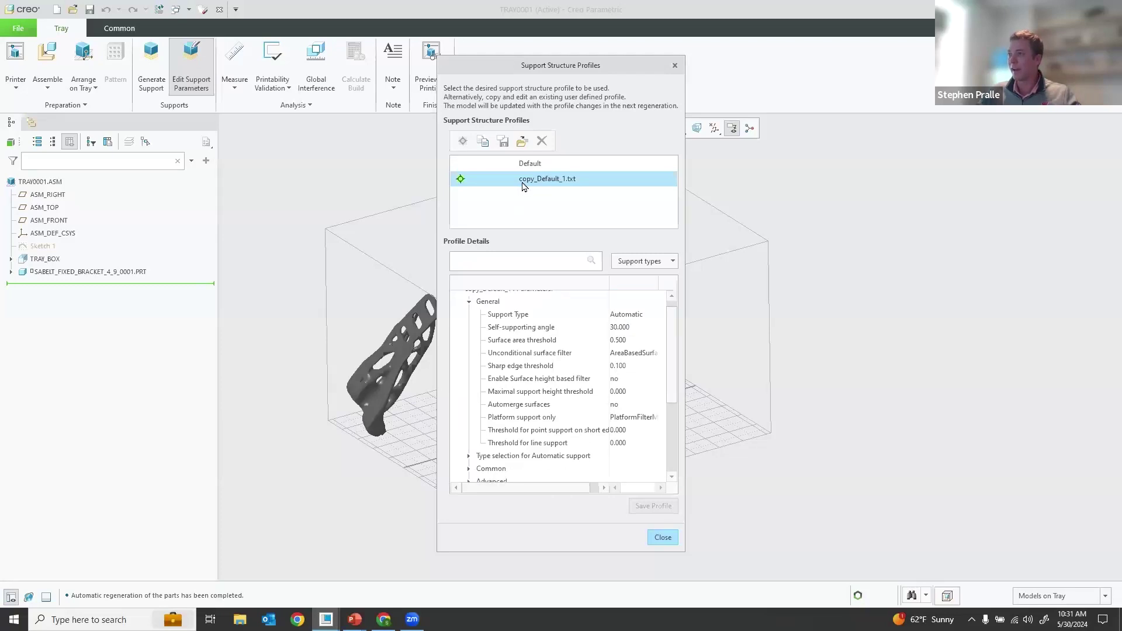
pyautogui.click(666, 538)
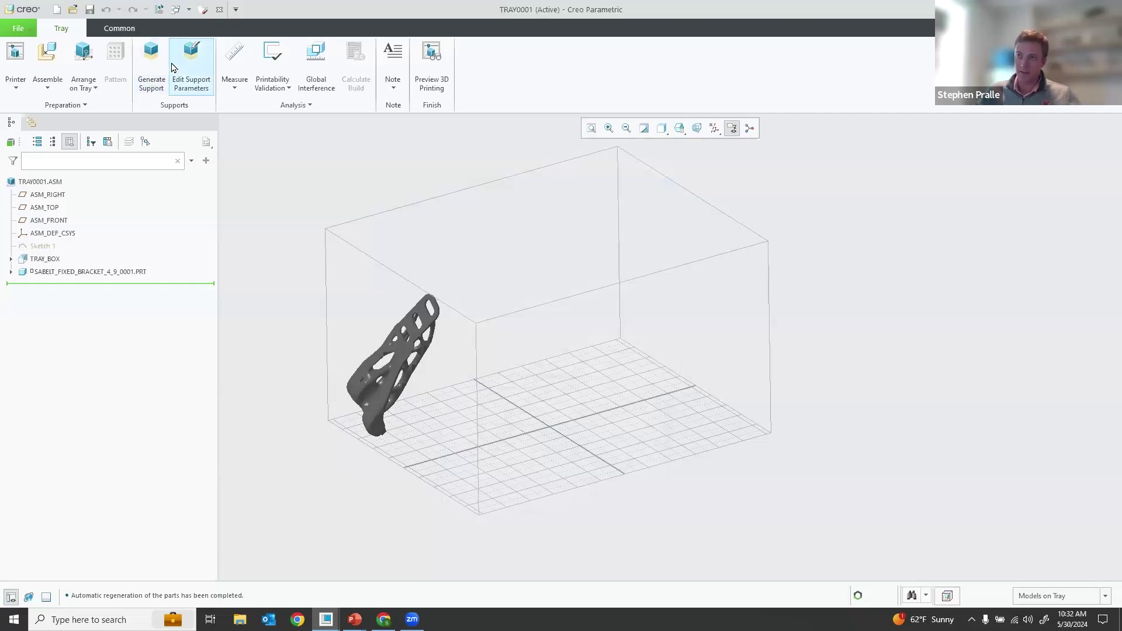
# Switch to the TRAY_EXAMPLE assembly and examine the support structure under the bracket.
pyautogui.click(183, 9)
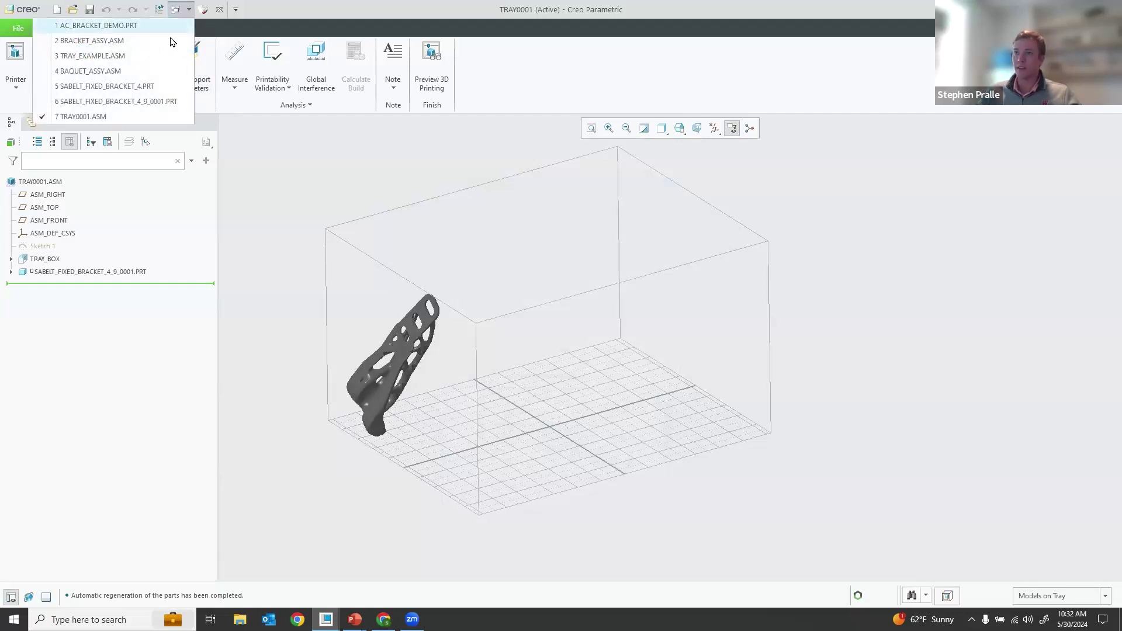
pyautogui.click(133, 56)
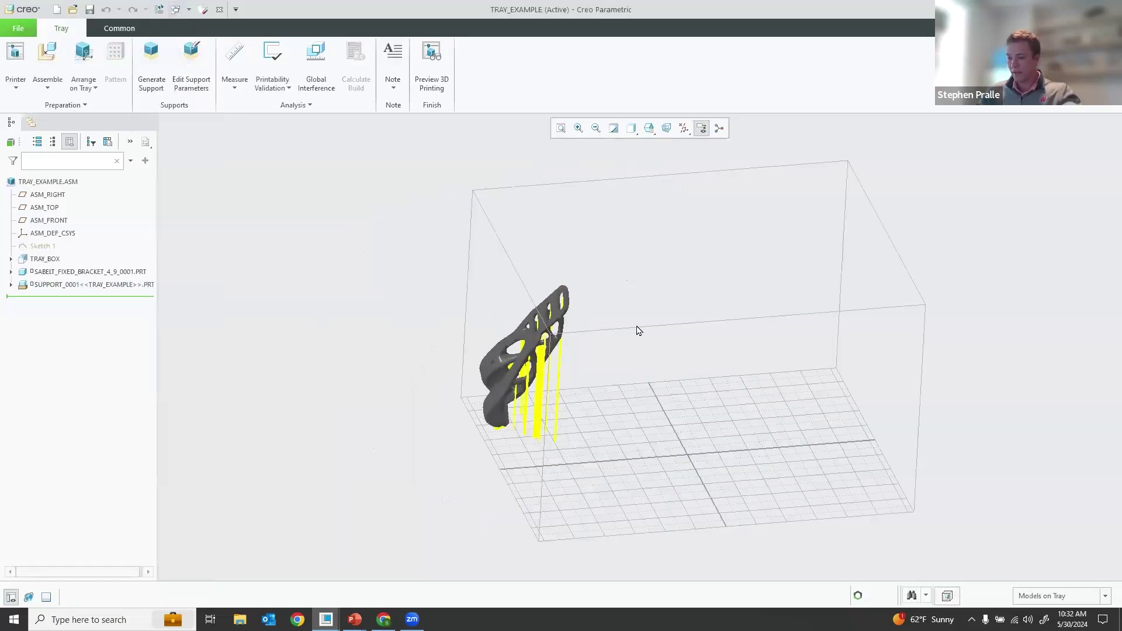
pyautogui.moveTo(521, 275)
pyautogui.mouseDown(button='middle')
pyautogui.moveTo(523, 303)
pyautogui.moveTo(543, 289)
pyautogui.moveTo(606, 358)
pyautogui.moveTo(483, 409)
pyautogui.mouseUp(button='middle')
pyautogui.scroll(3, 484, 408)
pyautogui.click(451, 428)
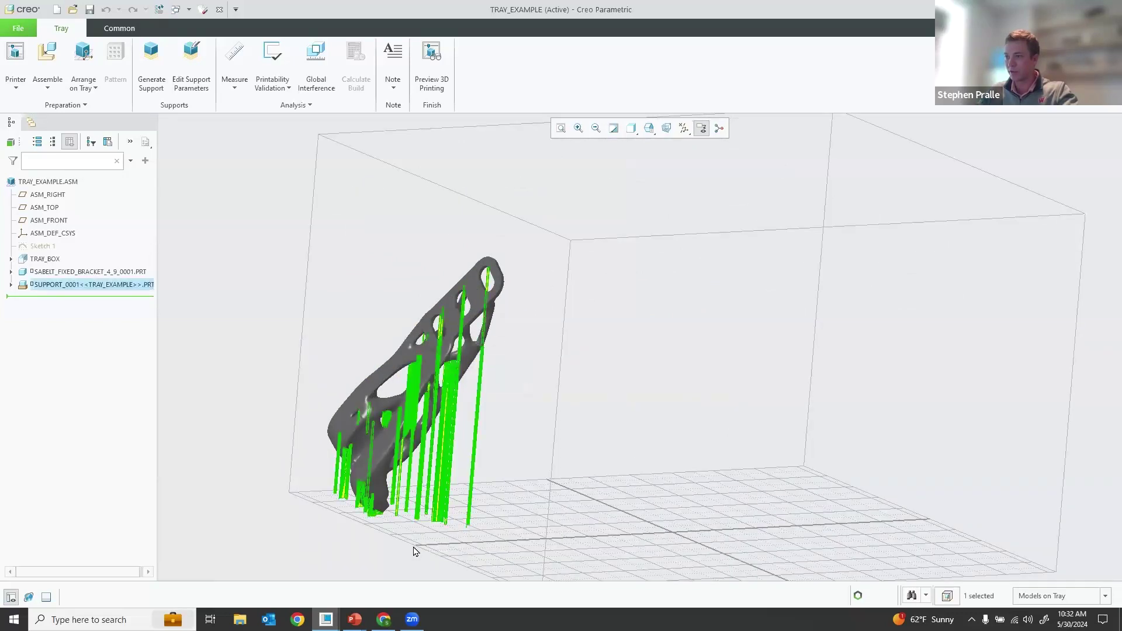
pyautogui.click(75, 285)
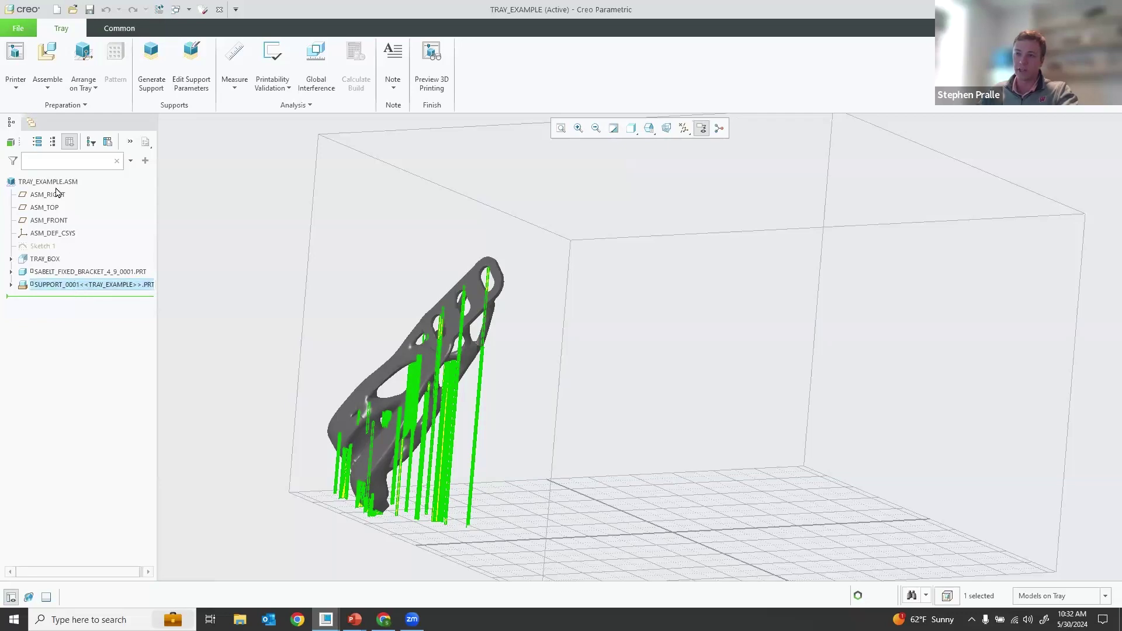
pyautogui.click(308, 235)
pyautogui.moveTo(475, 250)
pyautogui.mouseDown(button='middle')
pyautogui.moveTo(457, 261)
pyautogui.moveTo(468, 248)
pyautogui.moveTo(612, 301)
pyautogui.moveTo(578, 315)
pyautogui.mouseUp(button='middle')
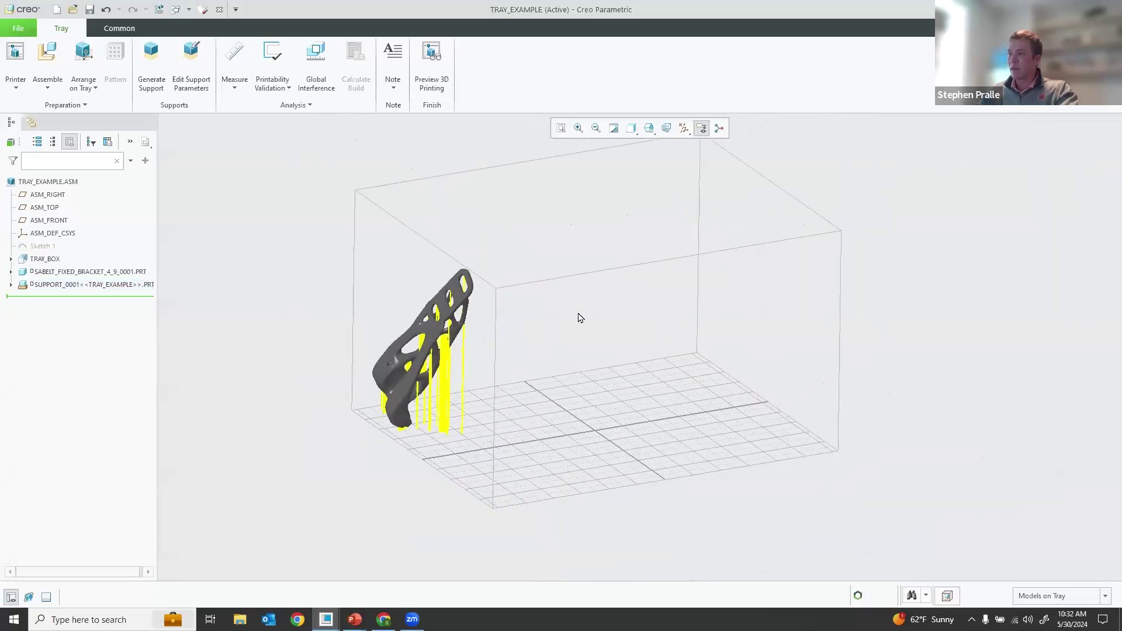
pyautogui.scroll(2, 578, 316)
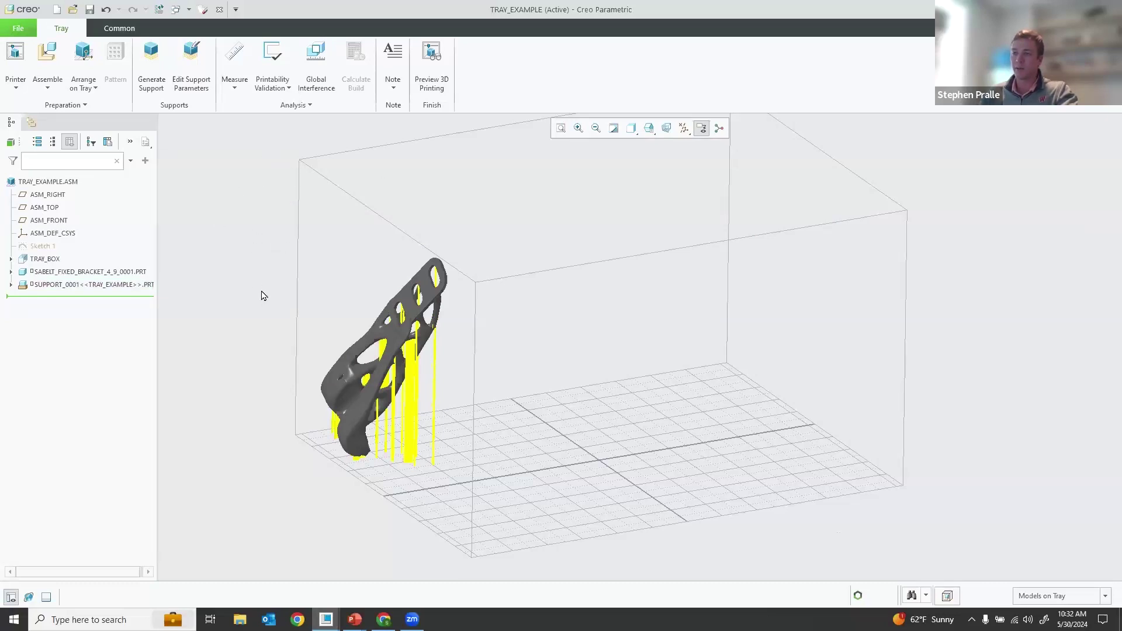
# Export all parts of the tray assembly as a binary STL copy named tray_example, with customized export enabled and the default coordinate system.
pyautogui.click(18, 28)
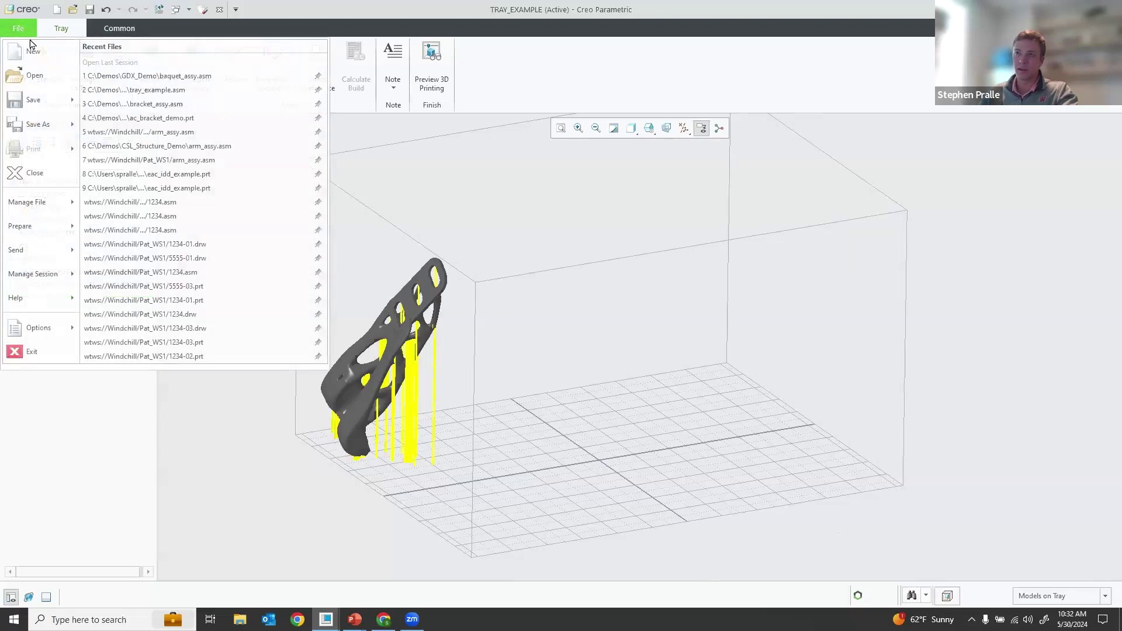
pyautogui.moveTo(40, 124)
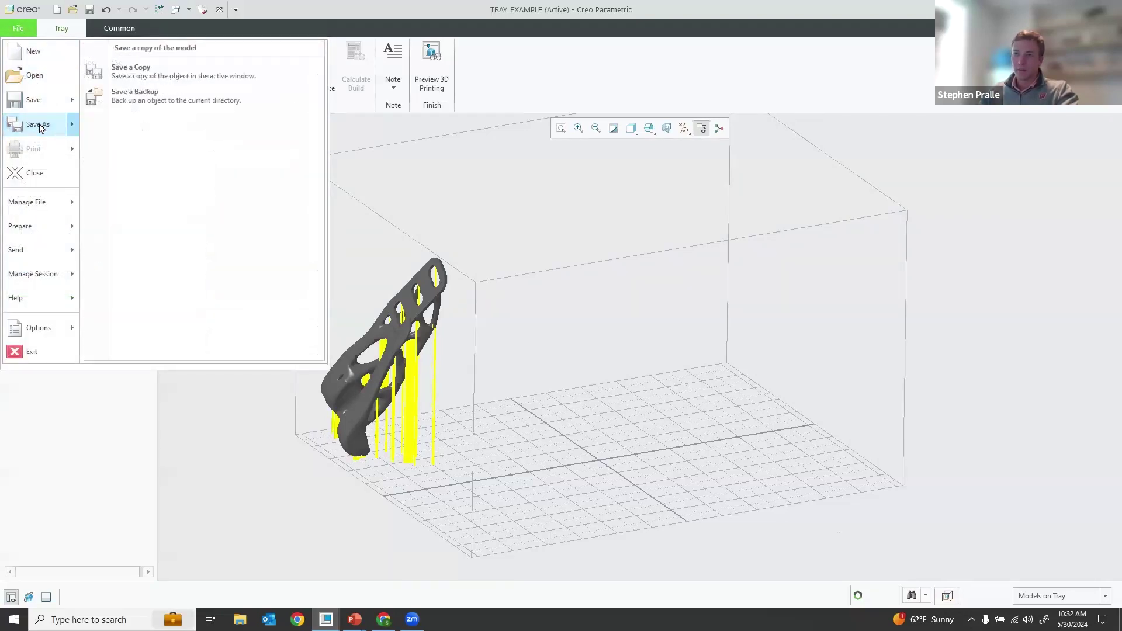
pyautogui.click(190, 75)
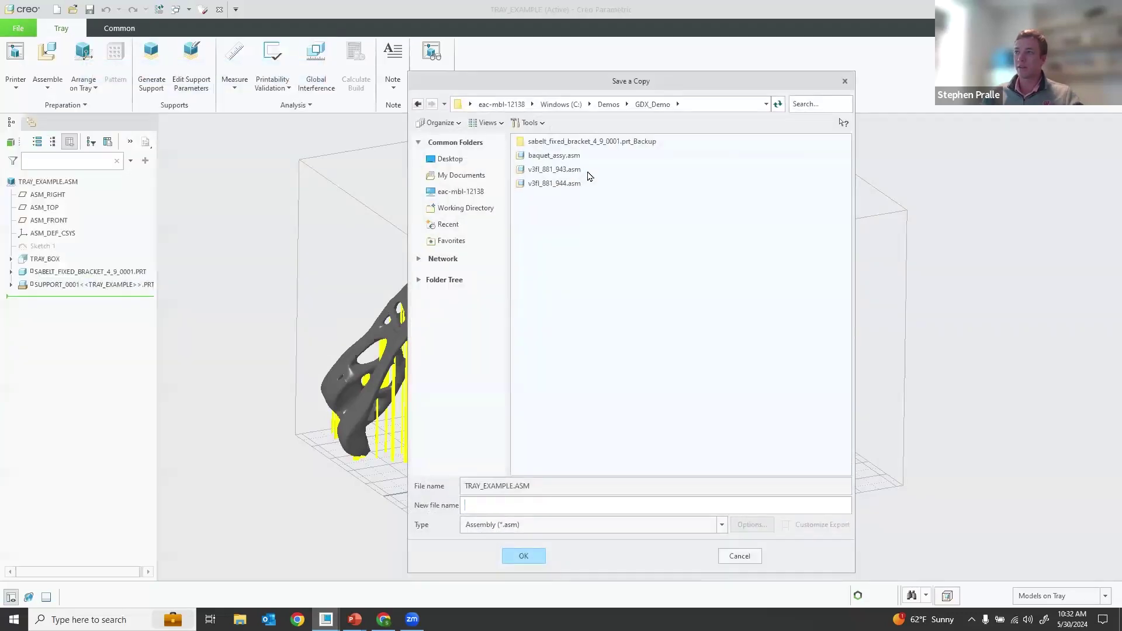
pyautogui.click(551, 533)
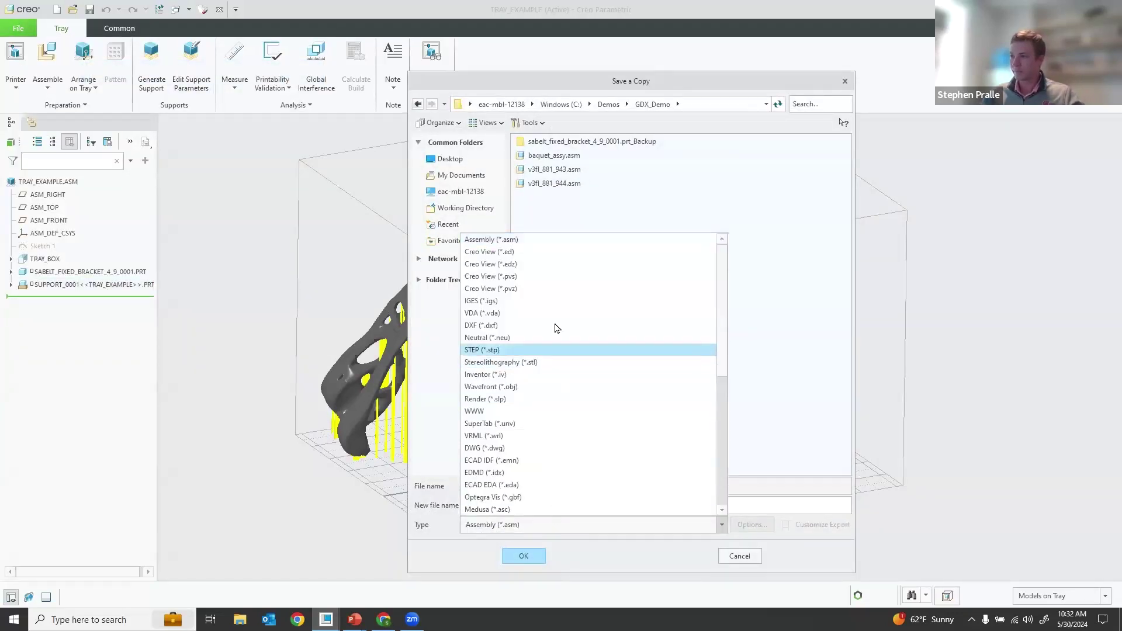
pyautogui.click(547, 364)
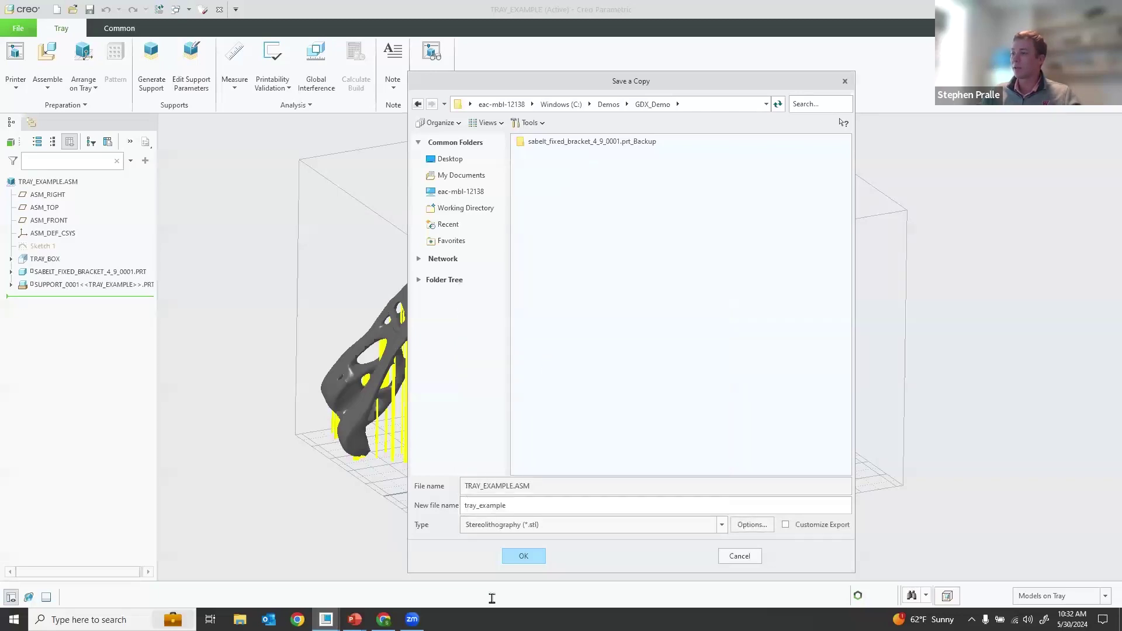
pyautogui.click(785, 525)
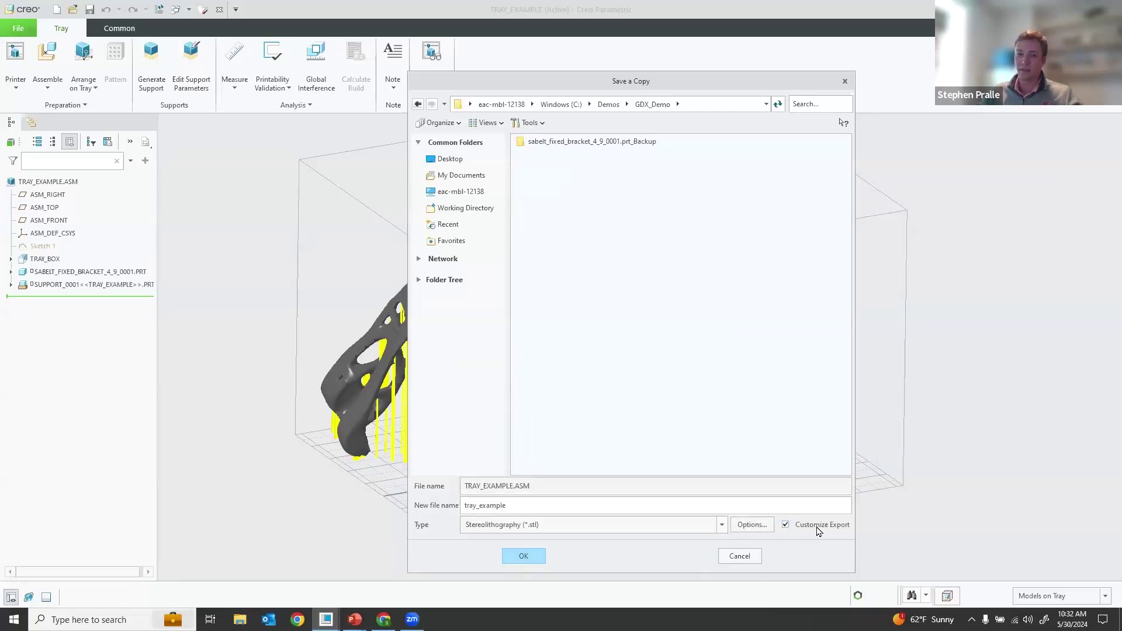
pyautogui.click(535, 555)
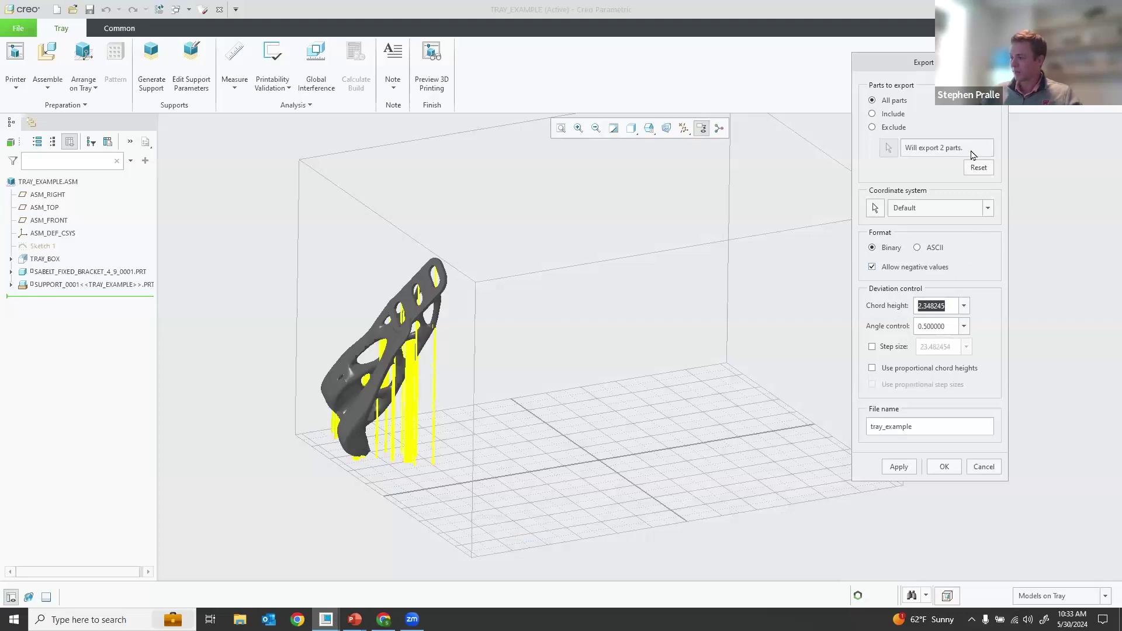
pyautogui.click(944, 467)
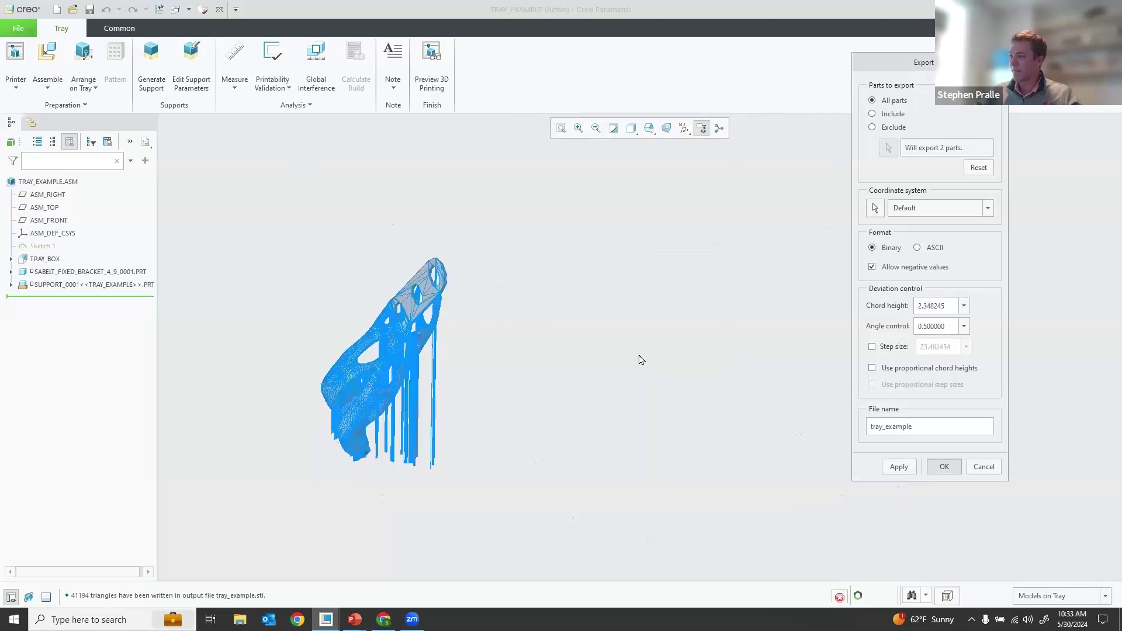
# Examine the exported triangle mesh of the bracket and its supports up close and as a whole.
pyautogui.scroll(3, 324, 336)
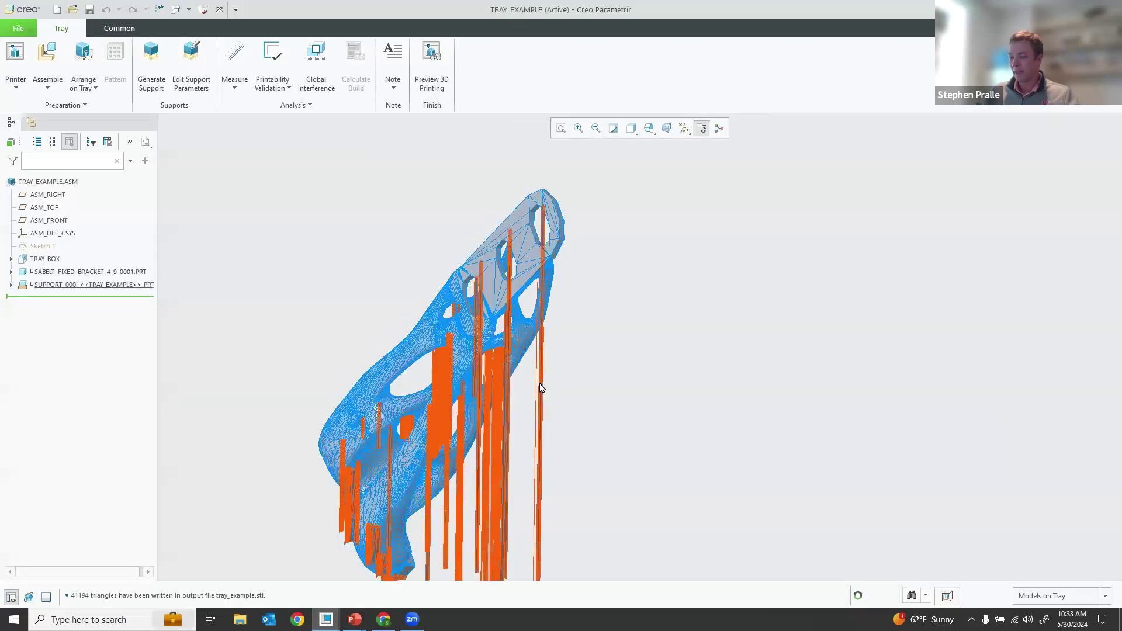
pyautogui.moveTo(543, 390)
pyautogui.mouseDown(button='middle')
pyautogui.moveTo(573, 304)
pyautogui.moveTo(549, 338)
pyautogui.mouseUp(button='middle')
pyautogui.scroll(6, 475, 346)
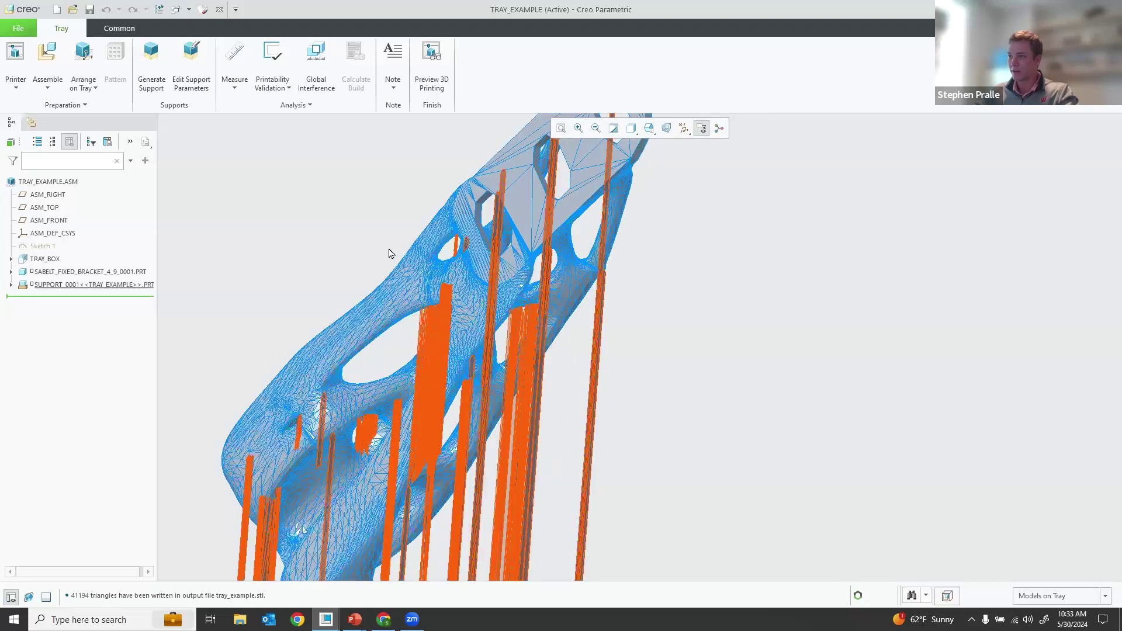
pyautogui.scroll(-5, 775, 423)
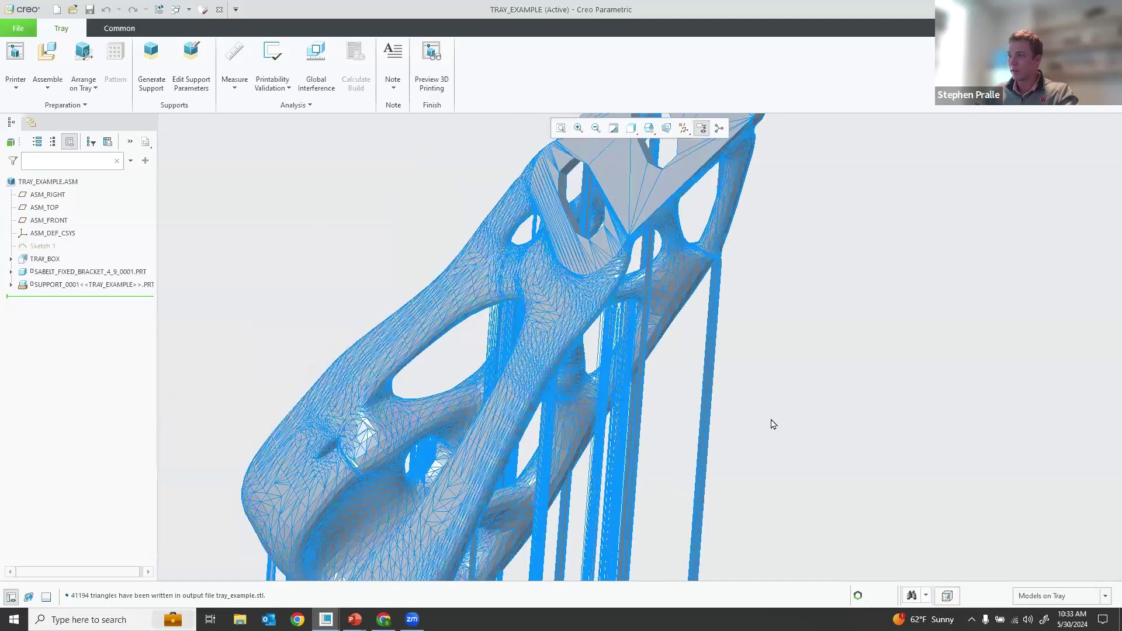
pyautogui.moveTo(780, 406)
pyautogui.mouseDown(button='middle')
pyautogui.moveTo(664, 362)
pyautogui.moveTo(738, 398)
pyautogui.mouseUp(button='middle')
pyautogui.scroll(-2, 734, 391)
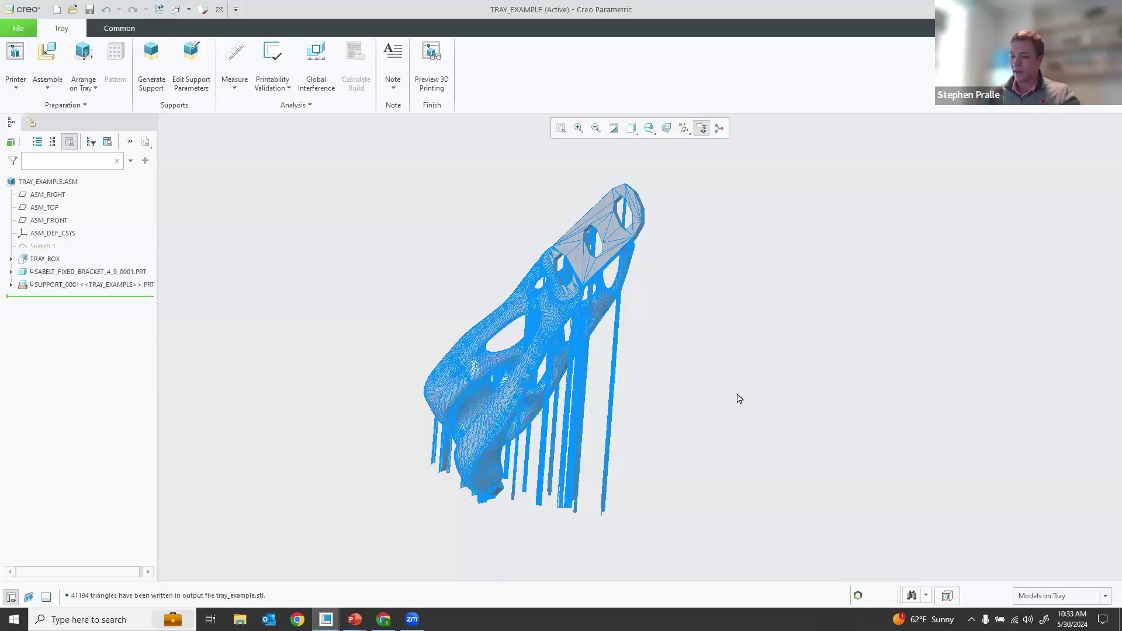
# Bring up the overview of open windows to leave the tray assembly.
pyautogui.hotkey('alt', 'Tab')
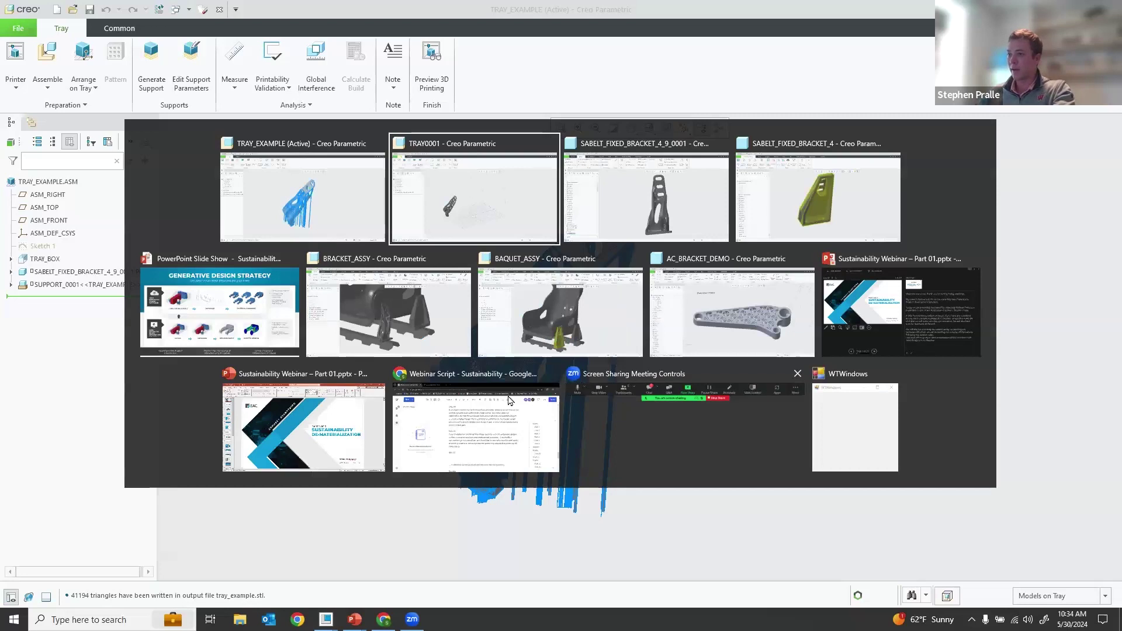